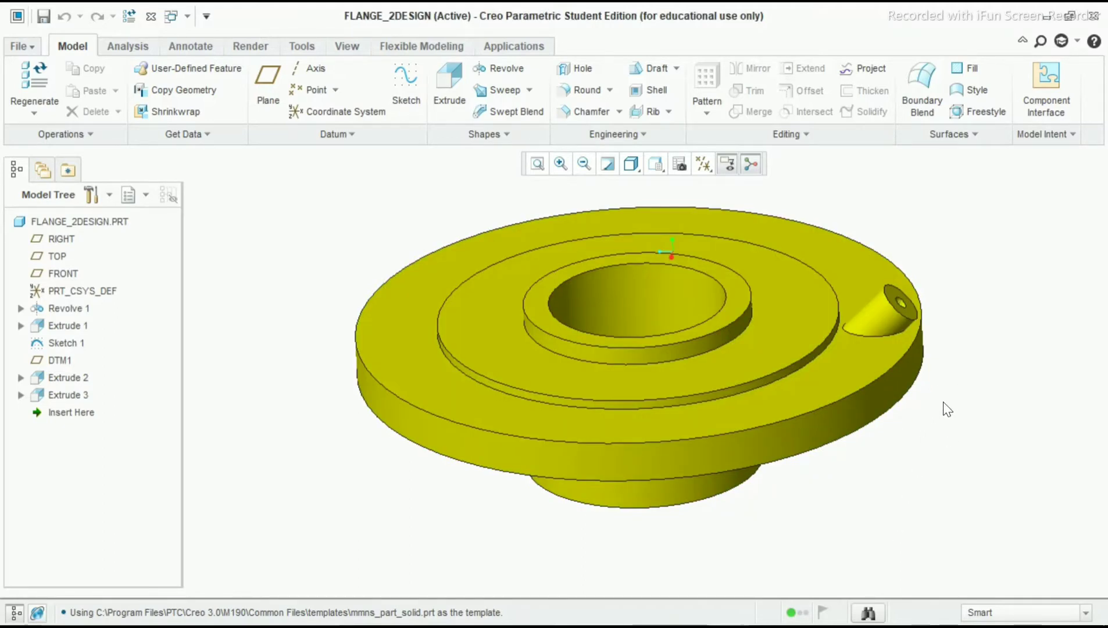
{"action": "middle_click_drag", "start_coordinate": [947, 409], "coordinate": [927, 383]}
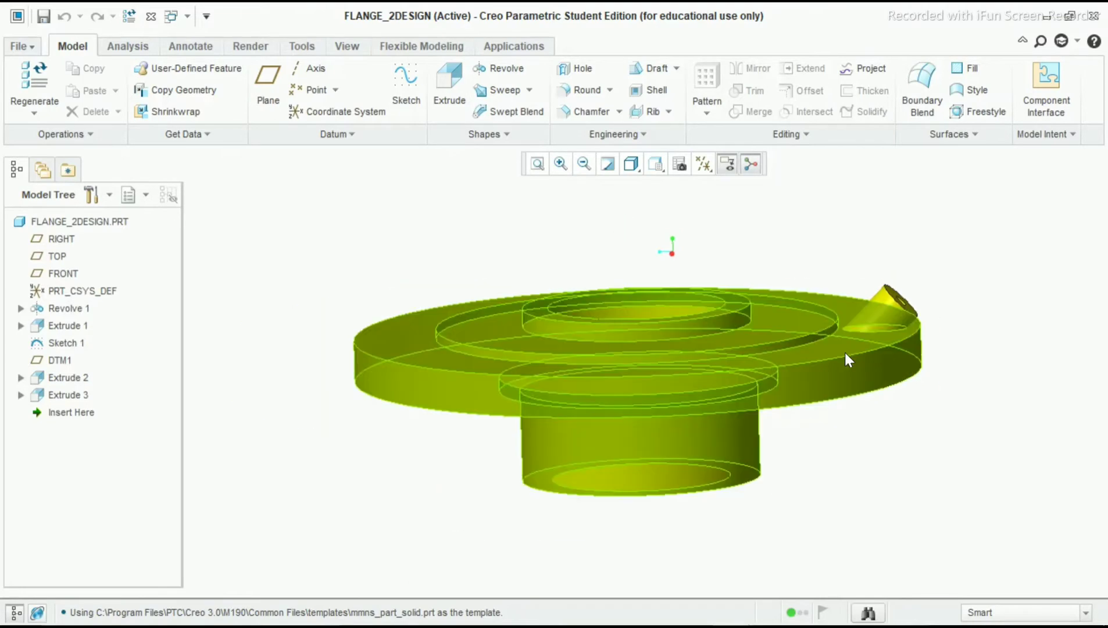
{"action": "mouse_move", "coordinate": [870, 295]}
{"action": "middle_mouse_down"}
{"action": "mouse_move", "coordinate": [877, 311]}
{"action": "mouse_move", "coordinate": [895, 282]}
{"action": "mouse_move", "coordinate": [890, 302]}
{"action": "mouse_move", "coordinate": [876, 274]}
{"action": "mouse_move", "coordinate": [846, 276]}
{"action": "mouse_move", "coordinate": [895, 310]}
{"action": "mouse_move", "coordinate": [879, 327]}
{"action": "middle_mouse_up"}
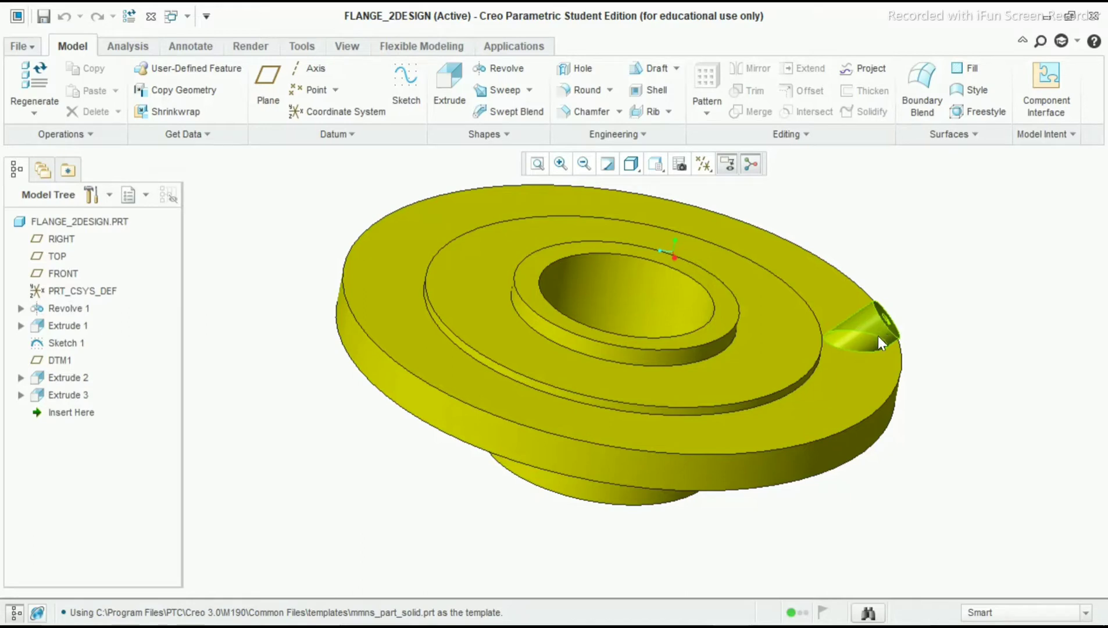
{"action": "left_click", "coordinate": [848, 370]}
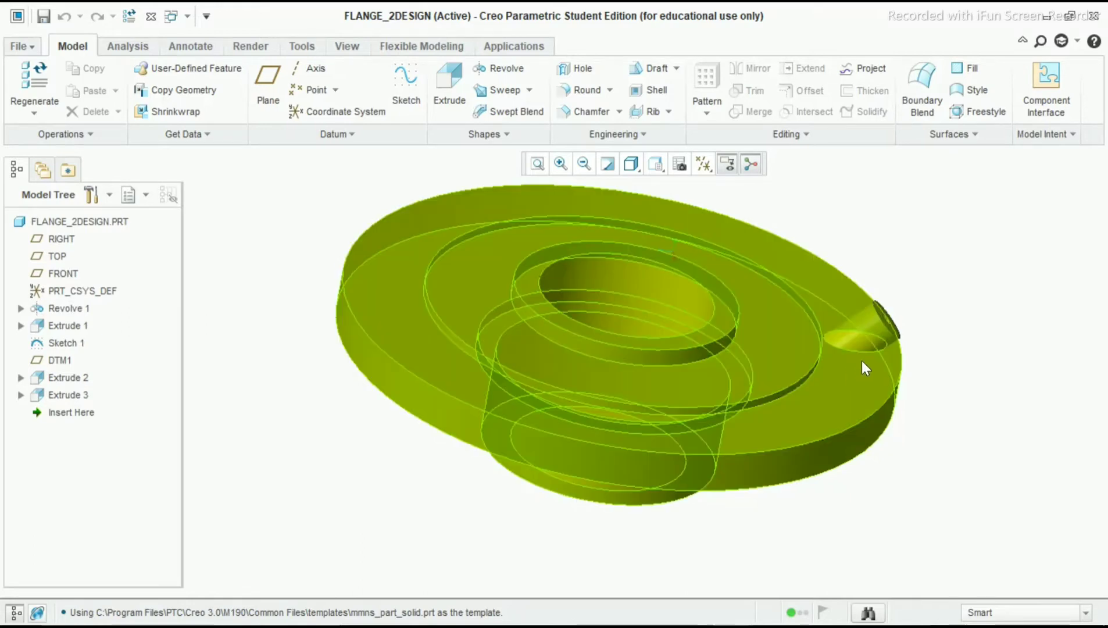
{"action": "left_click", "coordinate": [918, 442]}
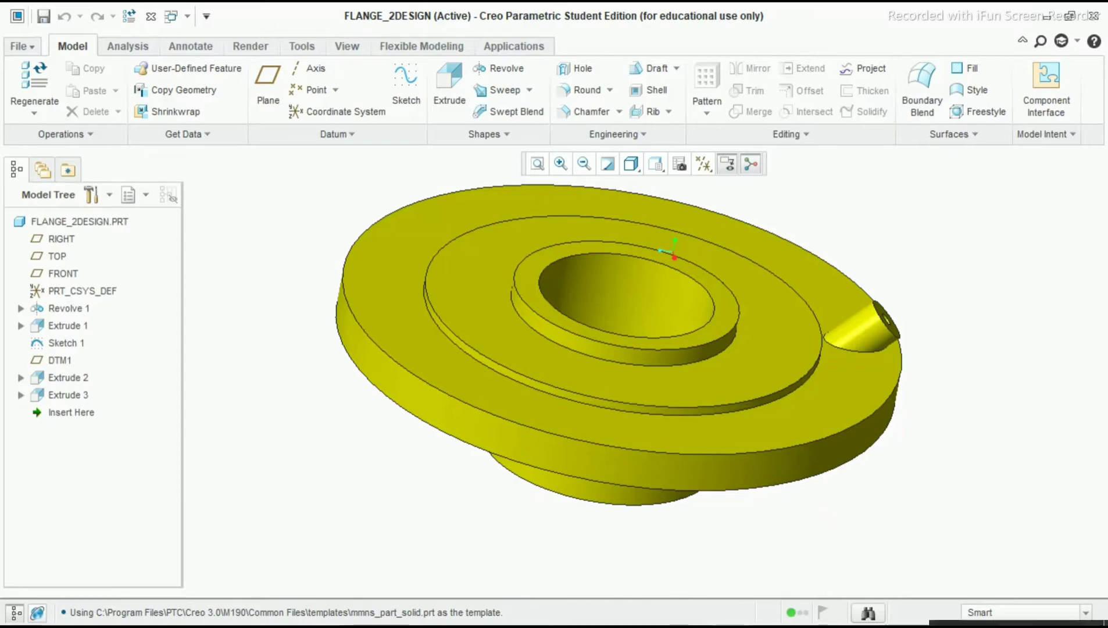
- Switch to the empty PRT0001 part and start a Revolve sketch on the FRONT plane
{"action": "mouse_move", "coordinate": [732, 617]}
{"action": "left_click", "coordinate": [811, 546]}
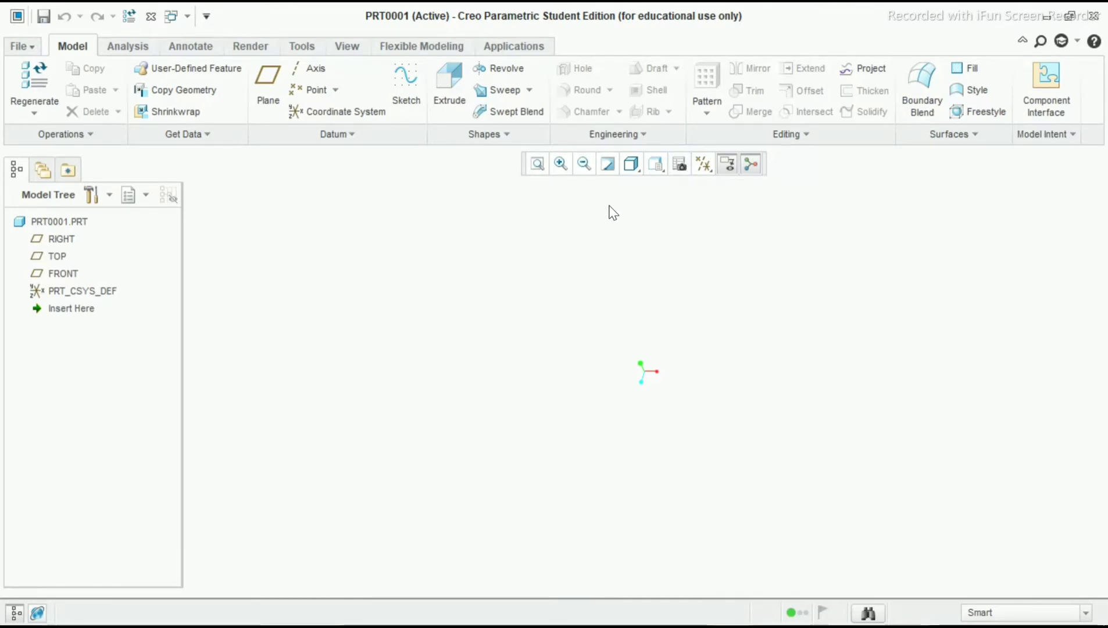
{"action": "left_click", "coordinate": [69, 276]}
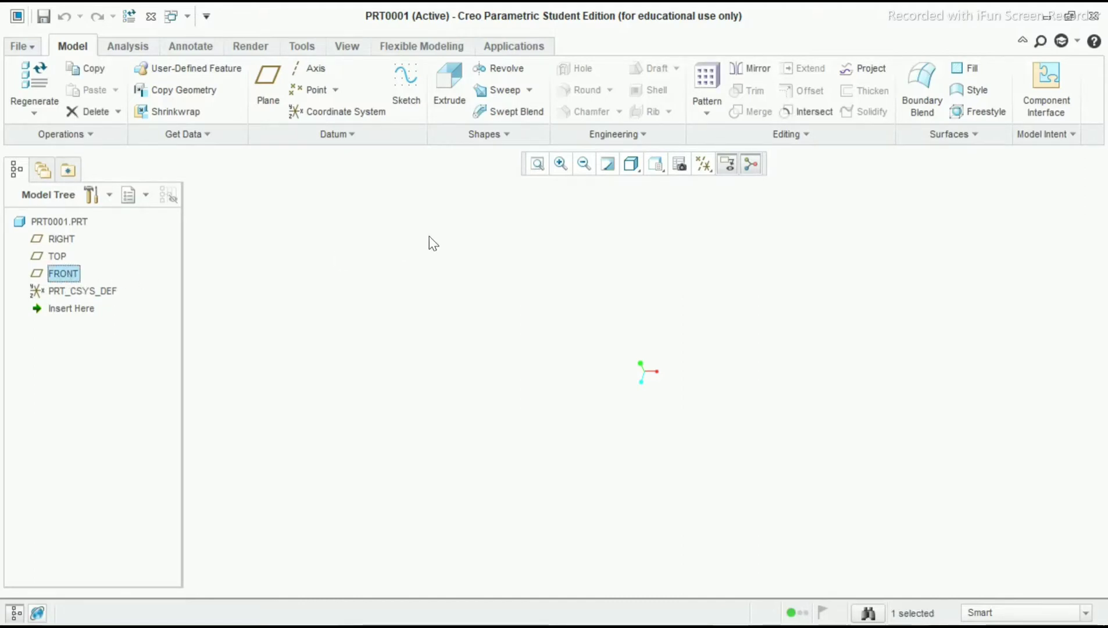
{"action": "left_click", "coordinate": [505, 69]}
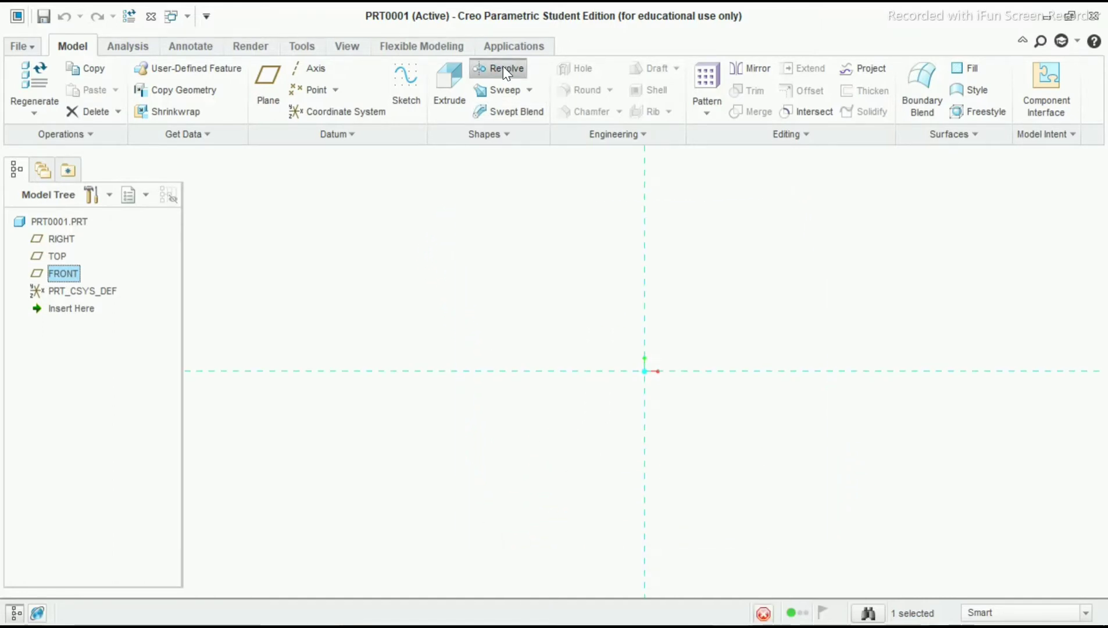
- Turn on the display of all datum axes, points, coordinate systems and planes
{"action": "left_click", "coordinate": [729, 169]}
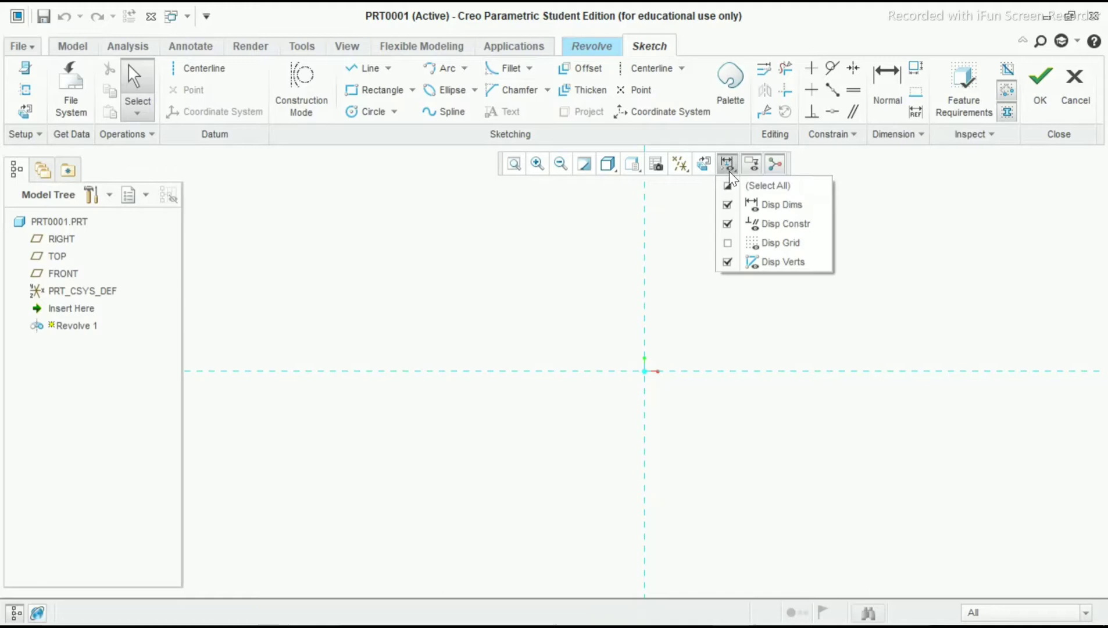
{"action": "left_click", "coordinate": [679, 163]}
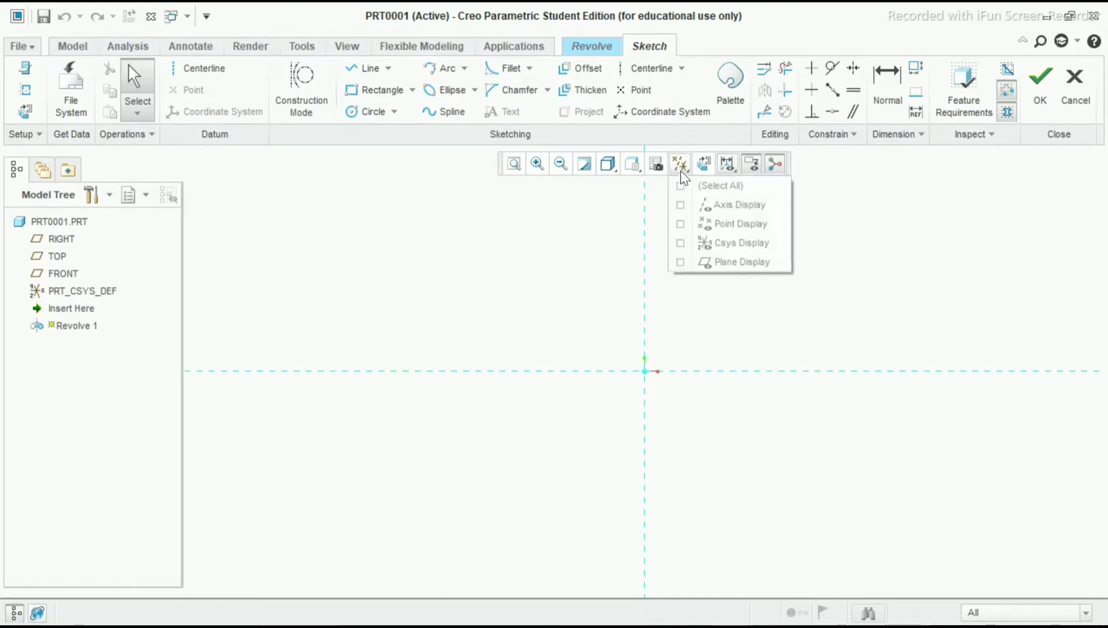
{"action": "left_click", "coordinate": [681, 185]}
{"action": "left_click", "coordinate": [379, 287]}
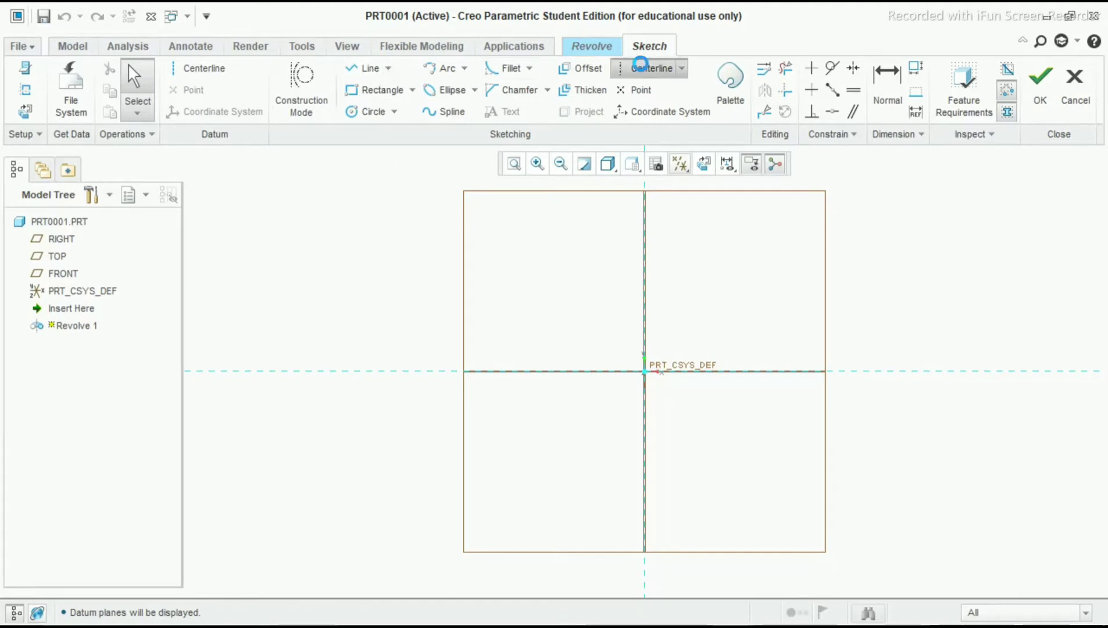
- Draw a vertical centerline through the sketch origin, along the vertical reference
{"action": "left_click", "coordinate": [638, 68]}
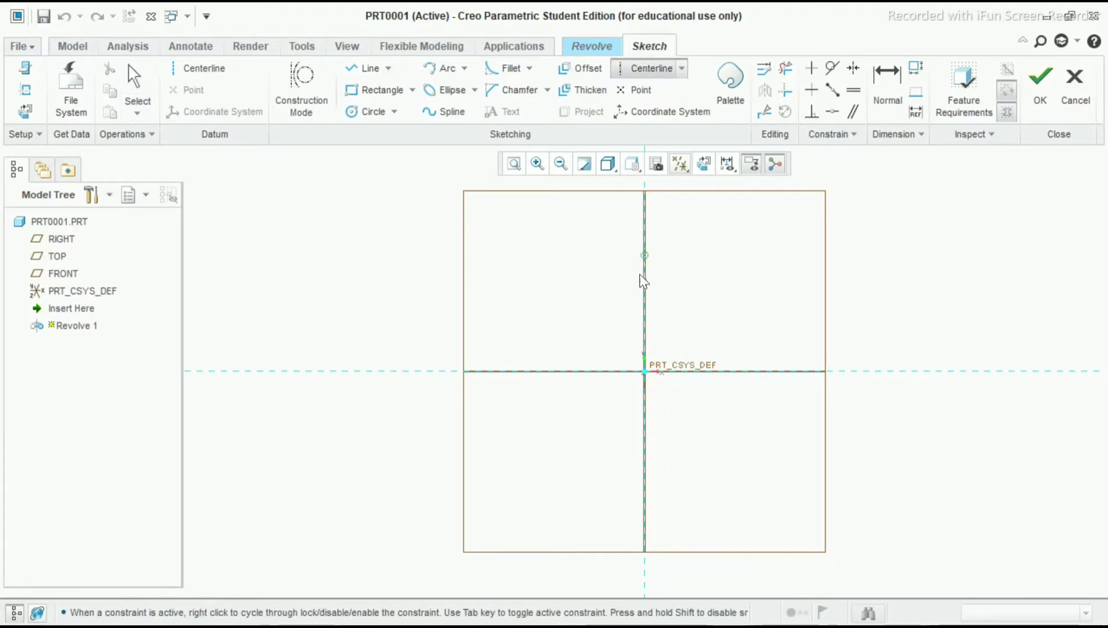
{"action": "left_click", "coordinate": [645, 372]}
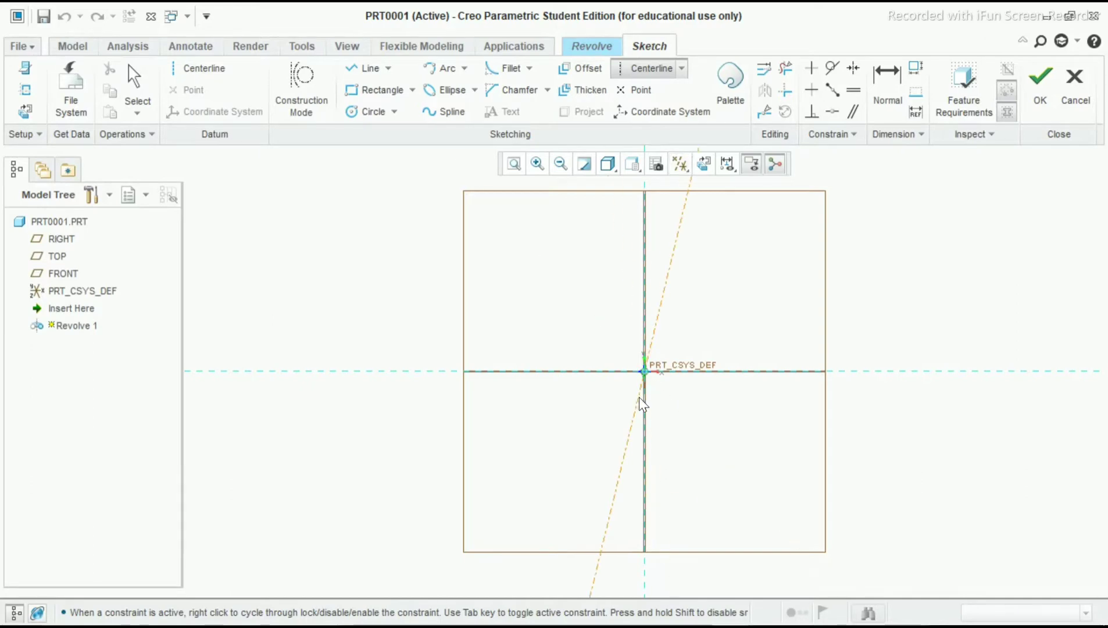
{"action": "left_click", "coordinate": [645, 401]}
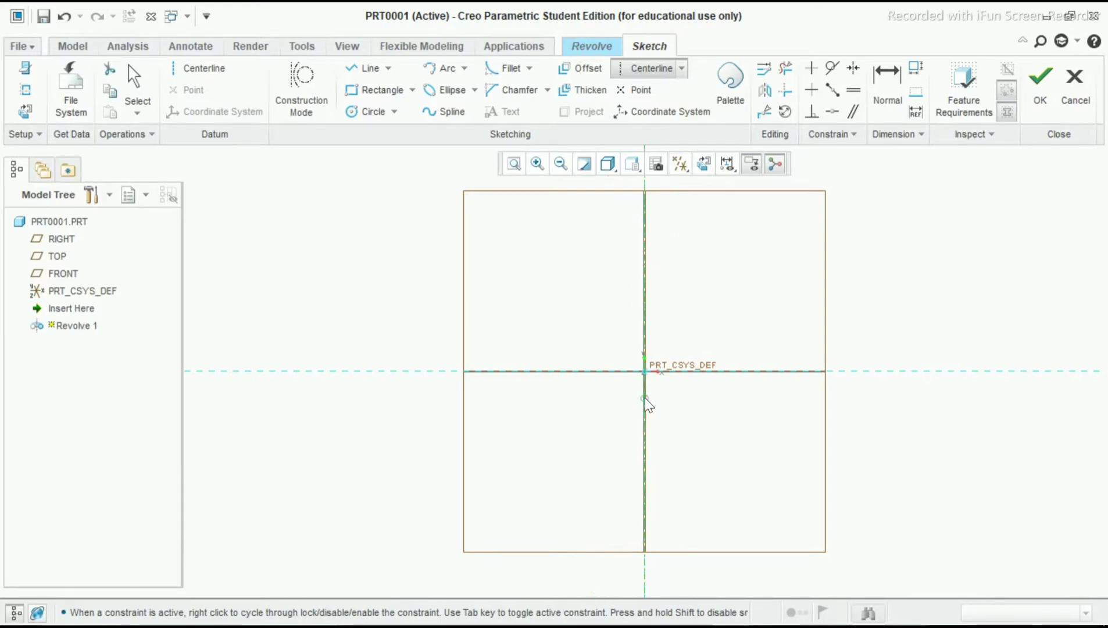
{"action": "middle_click", "coordinate": [725, 405]}
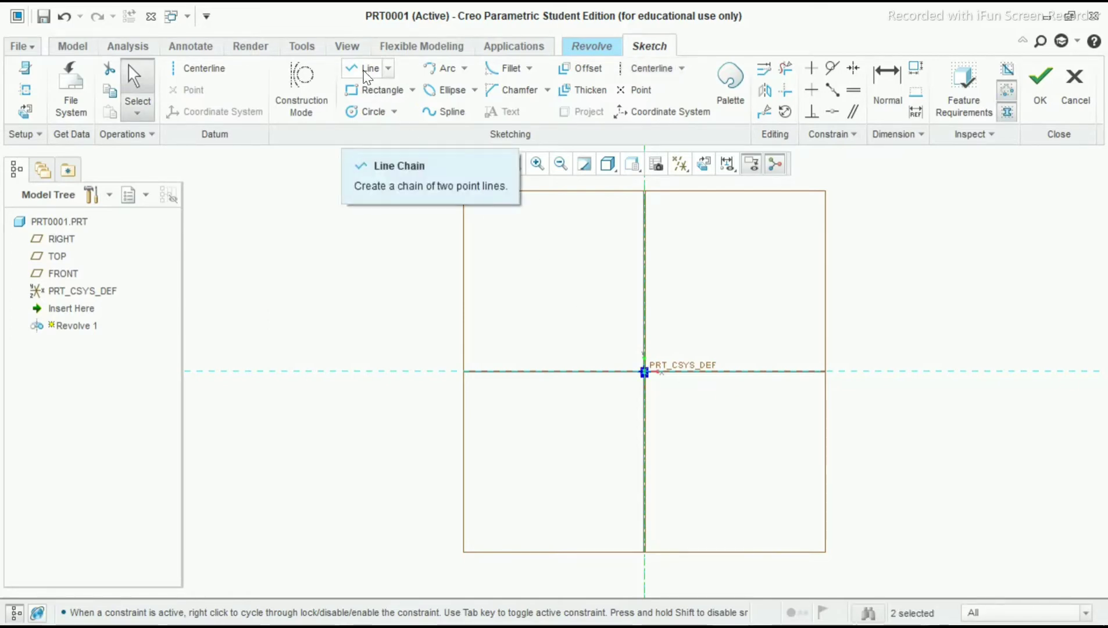
- Sketch a horizontal line about 160 units long from the origin along the positive side of the horizontal reference
{"action": "left_click", "coordinate": [366, 76]}
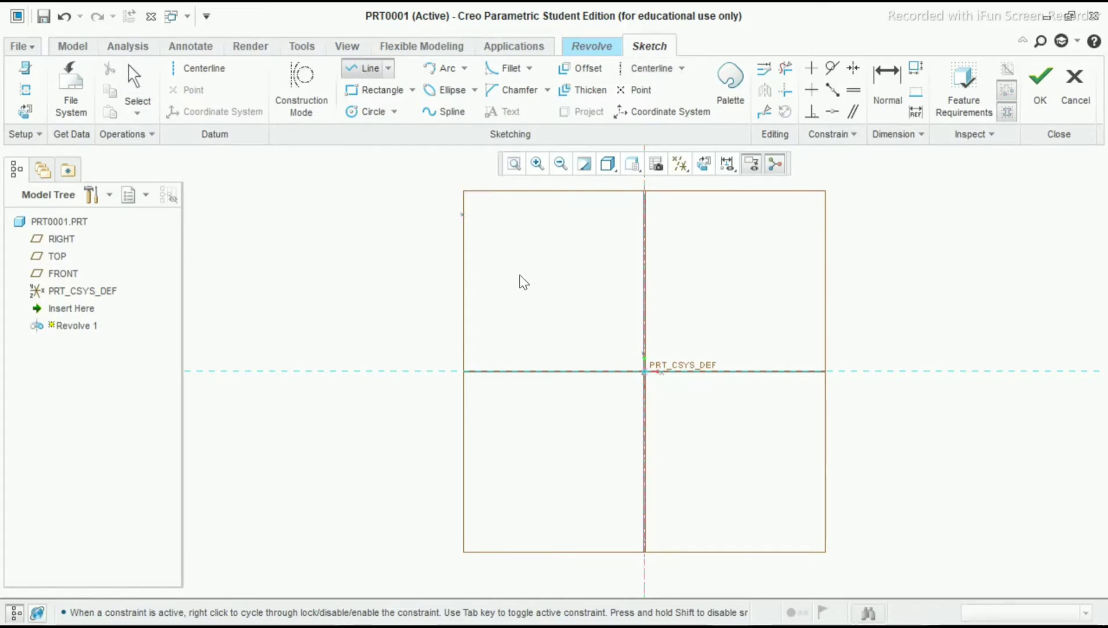
{"action": "left_click", "coordinate": [645, 372]}
{"action": "left_click", "coordinate": [761, 379]}
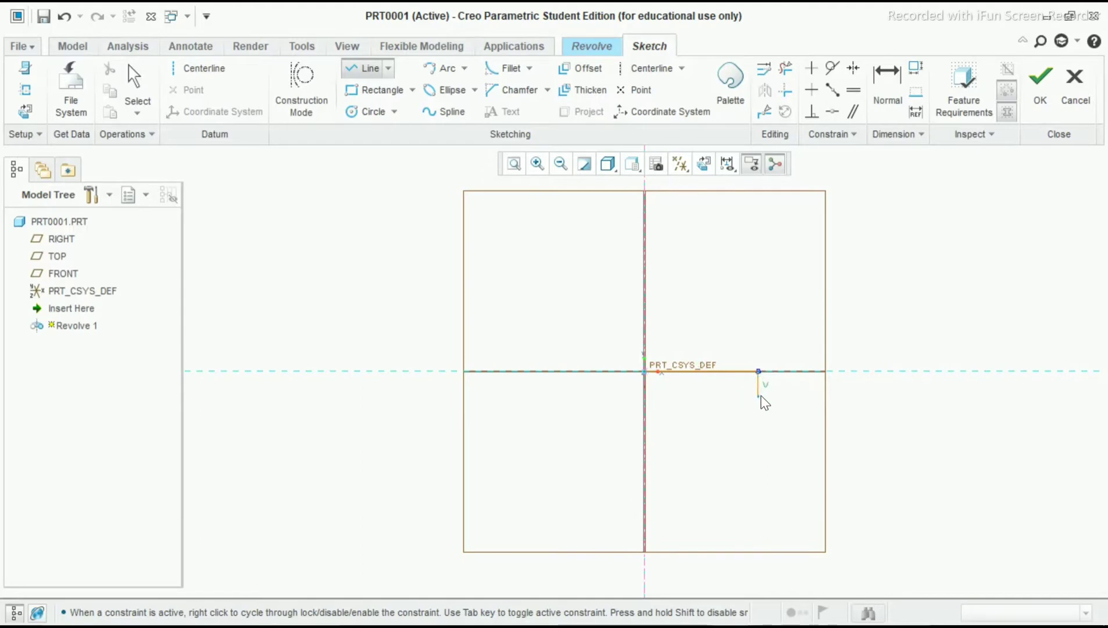
{"action": "middle_click", "coordinate": [761, 400]}
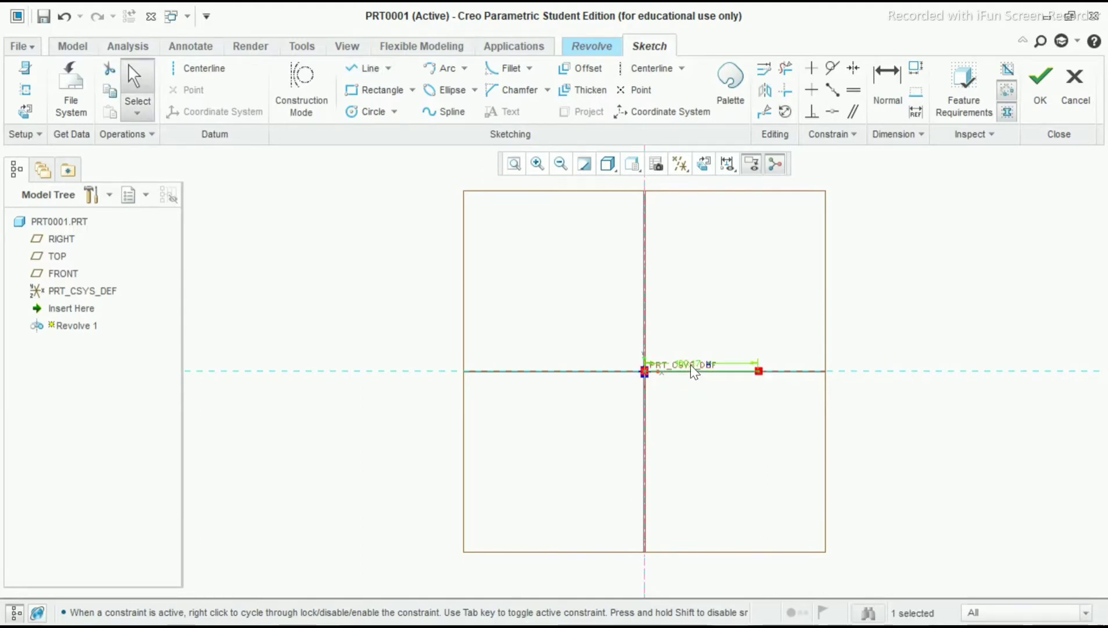
- Move the horizontal line's dimension above the line and set the length to 52/2
{"action": "left_click_drag", "start_coordinate": [694, 367], "coordinate": [703, 337]}
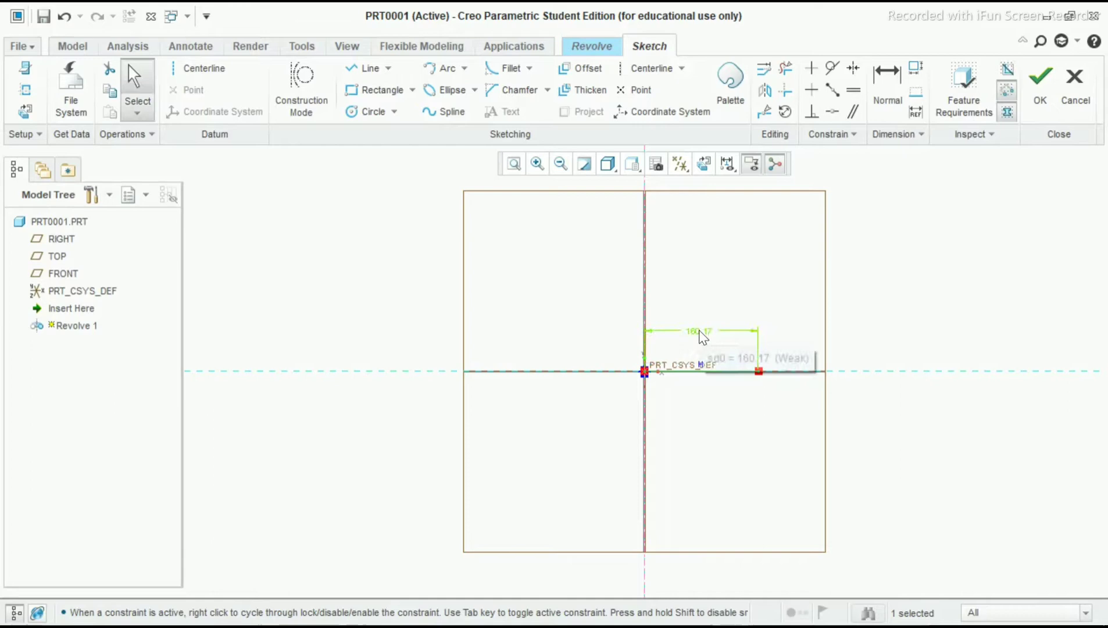
{"action": "double_click", "coordinate": [700, 331]}
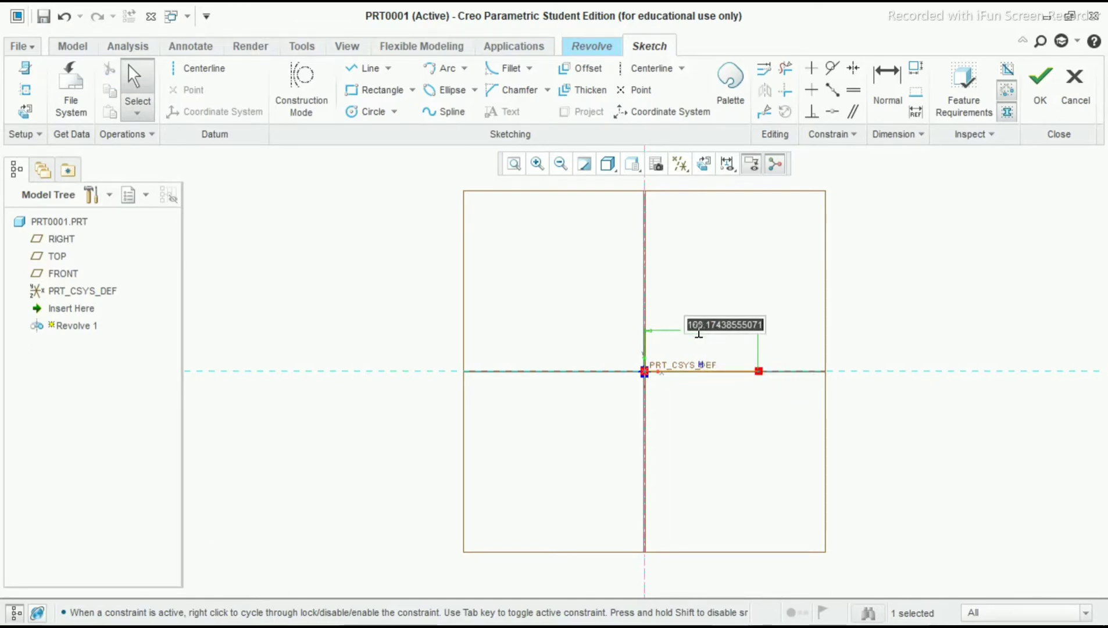
{"action": "type", "text": "52"}
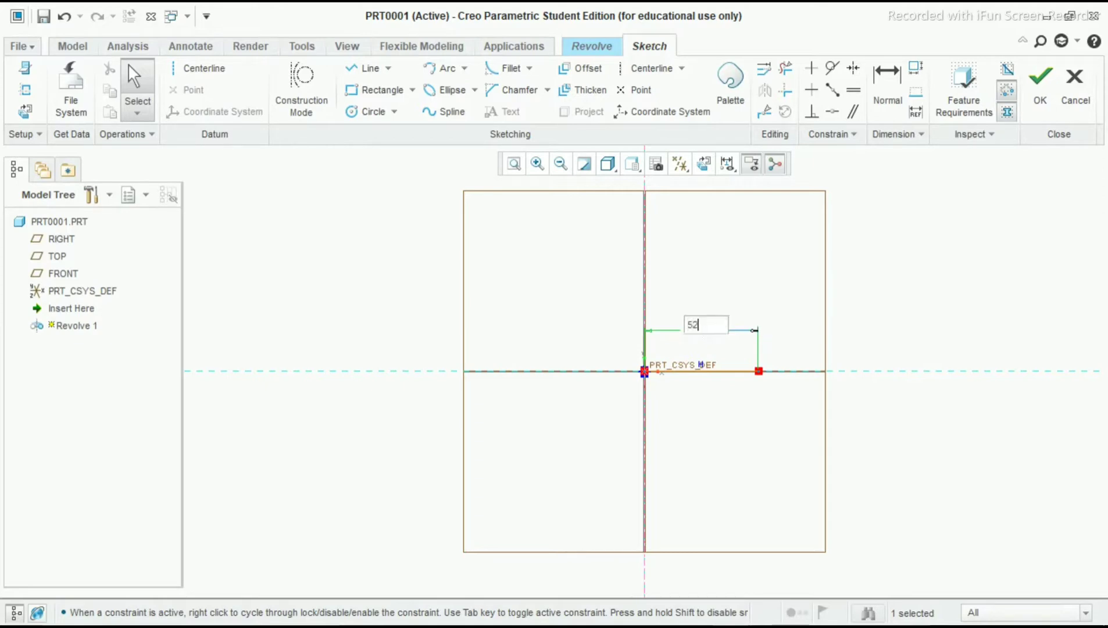
{"action": "type", "text": "/2"}
{"action": "key", "text": "Return"}
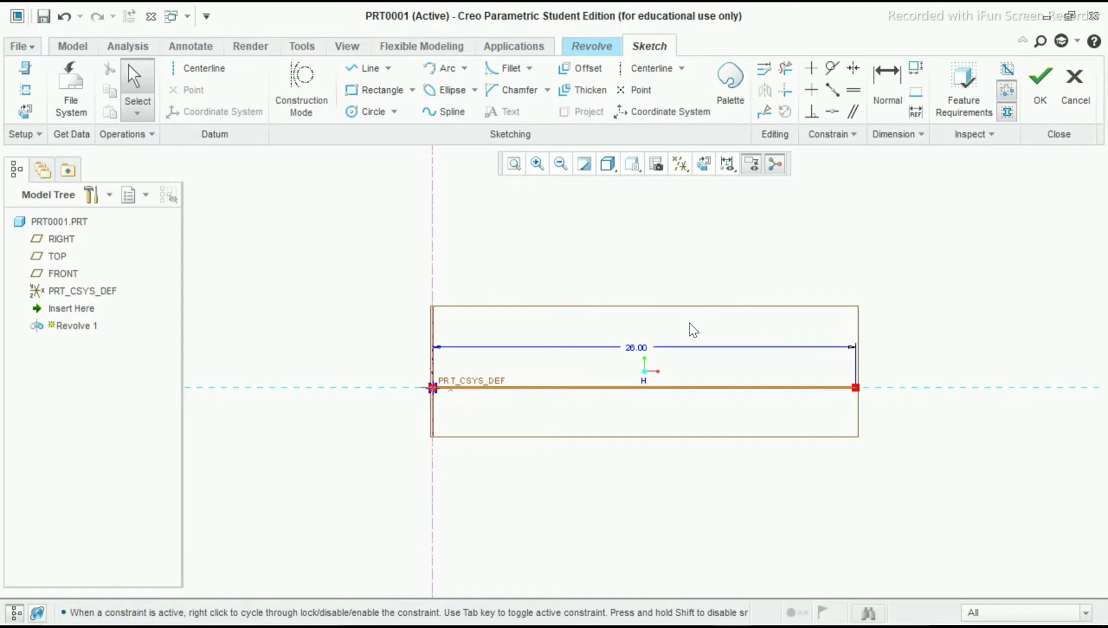
- From the horizontal line's outer end, sketch a vertical line about 5.7 up, followed by a horizontal line about 2.8 outward
{"action": "left_click", "coordinate": [367, 68]}
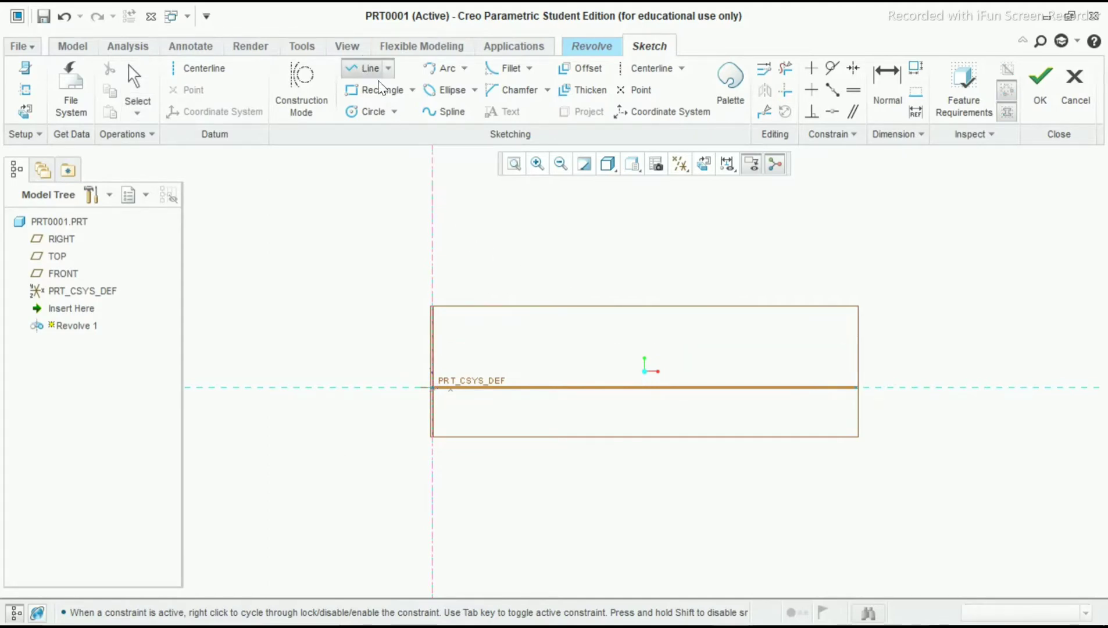
{"action": "left_click", "coordinate": [855, 387]}
{"action": "left_click", "coordinate": [858, 295]}
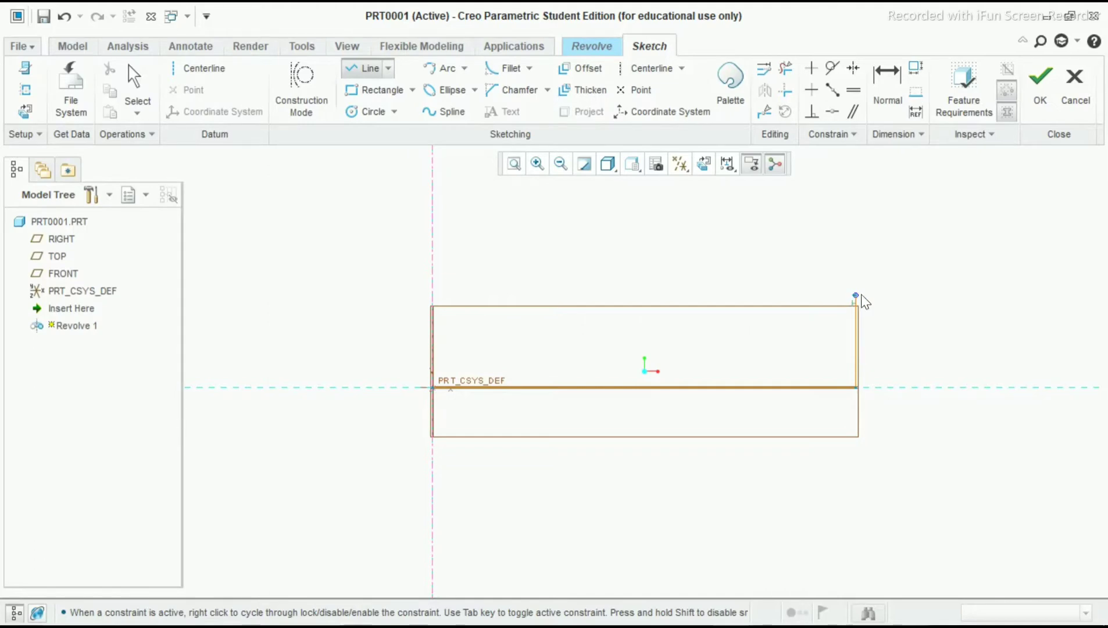
{"action": "left_click", "coordinate": [900, 294]}
{"action": "middle_click", "coordinate": [928, 314]}
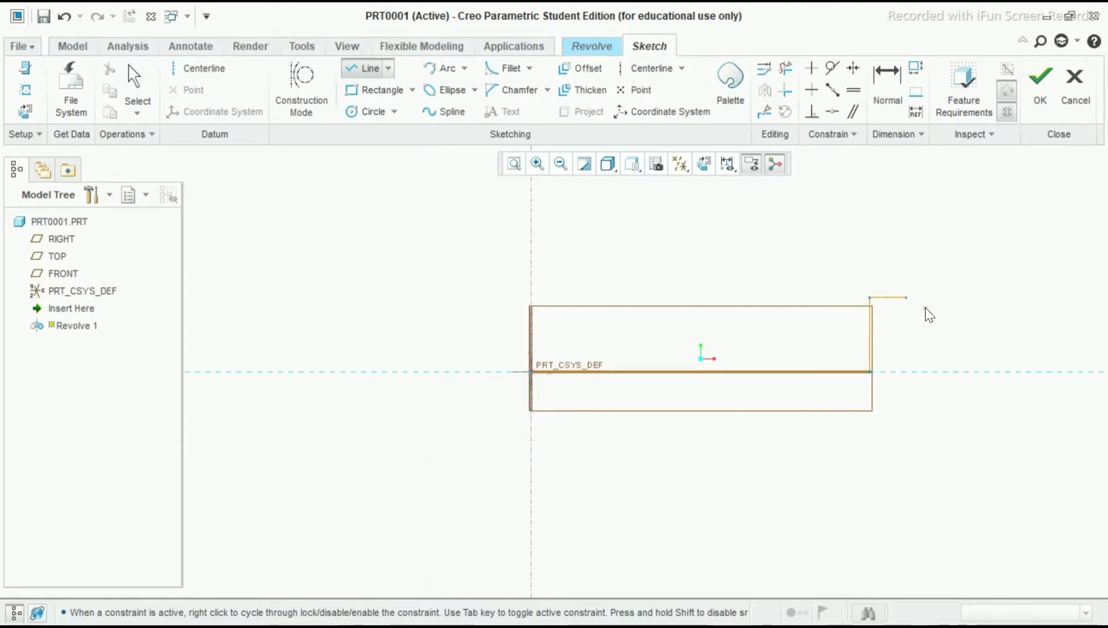
{"action": "scroll", "coordinate": [914, 290], "scroll_direction": "down", "scroll_amount": 3}
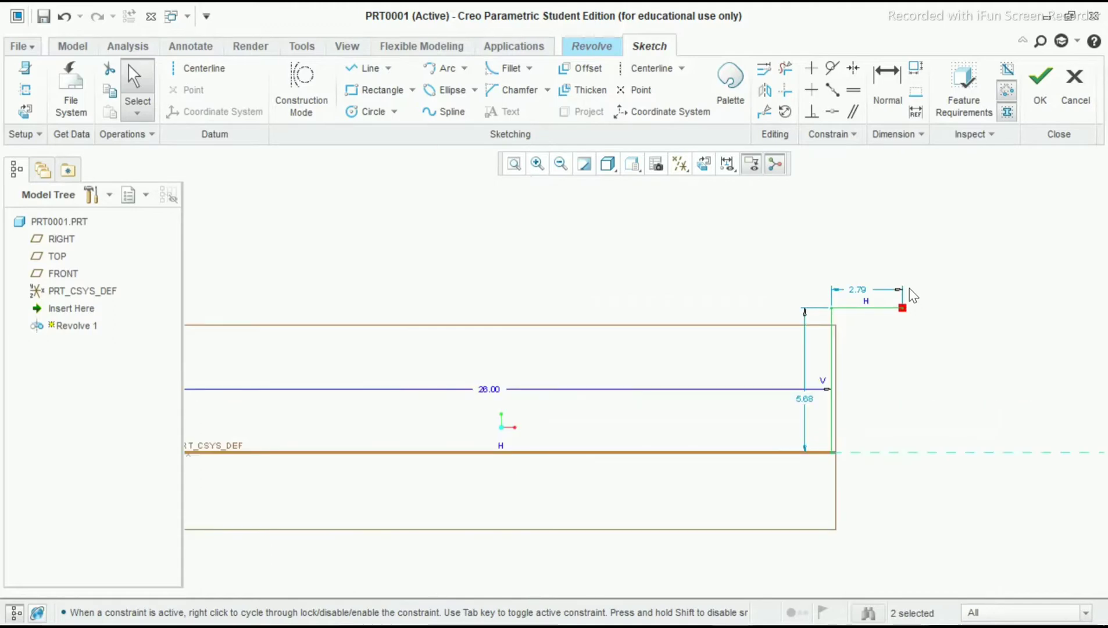
{"action": "scroll", "coordinate": [912, 295], "scroll_direction": "up", "scroll_amount": 1}
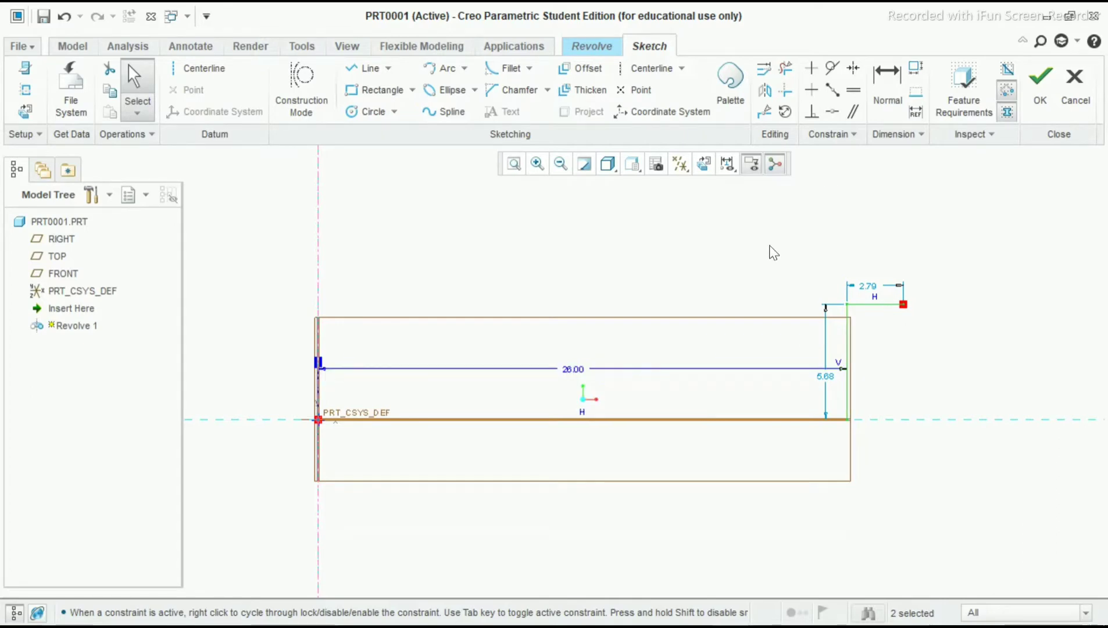
- Dimension the upper line's outer endpoint from the vertical centerline and set the distance to 61/2
{"action": "left_click", "coordinate": [887, 105]}
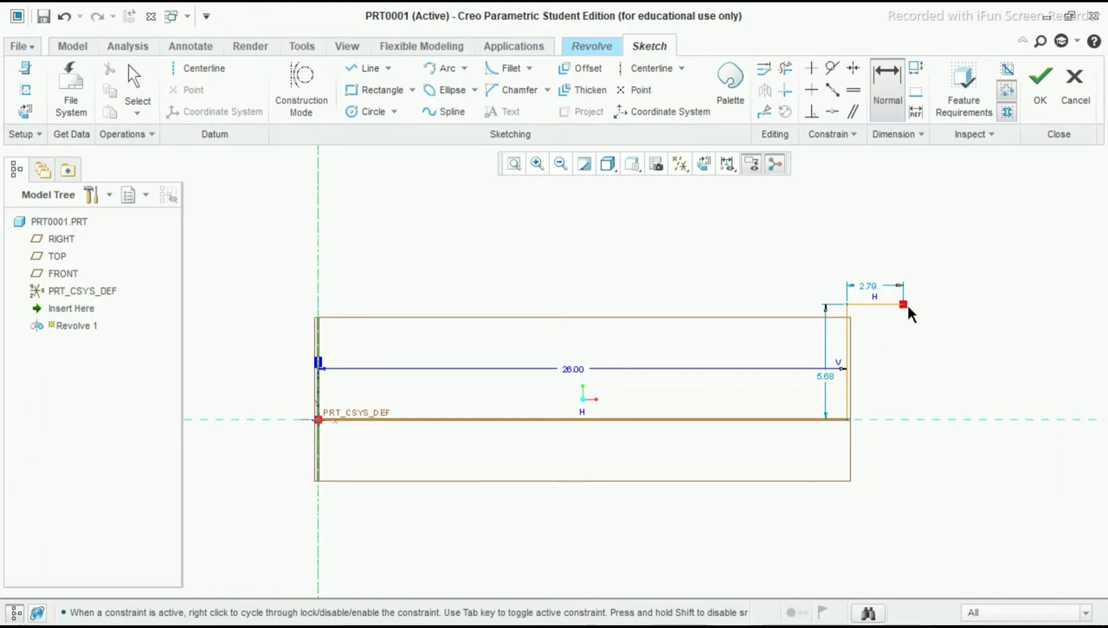
{"action": "middle_click", "coordinate": [703, 240]}
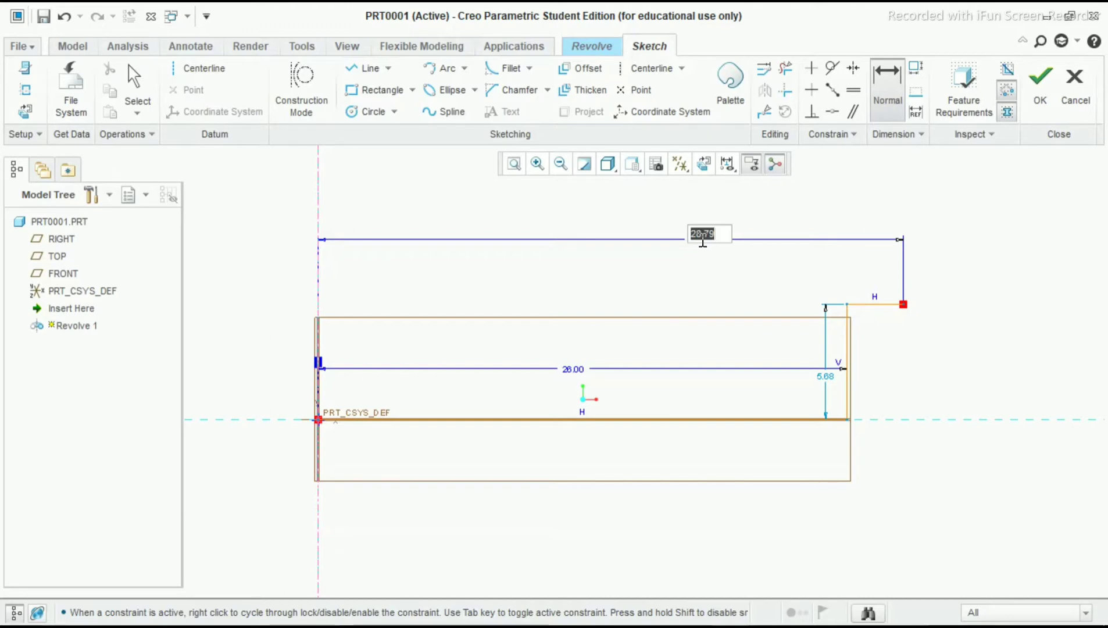
{"action": "type", "text": "61/2"}
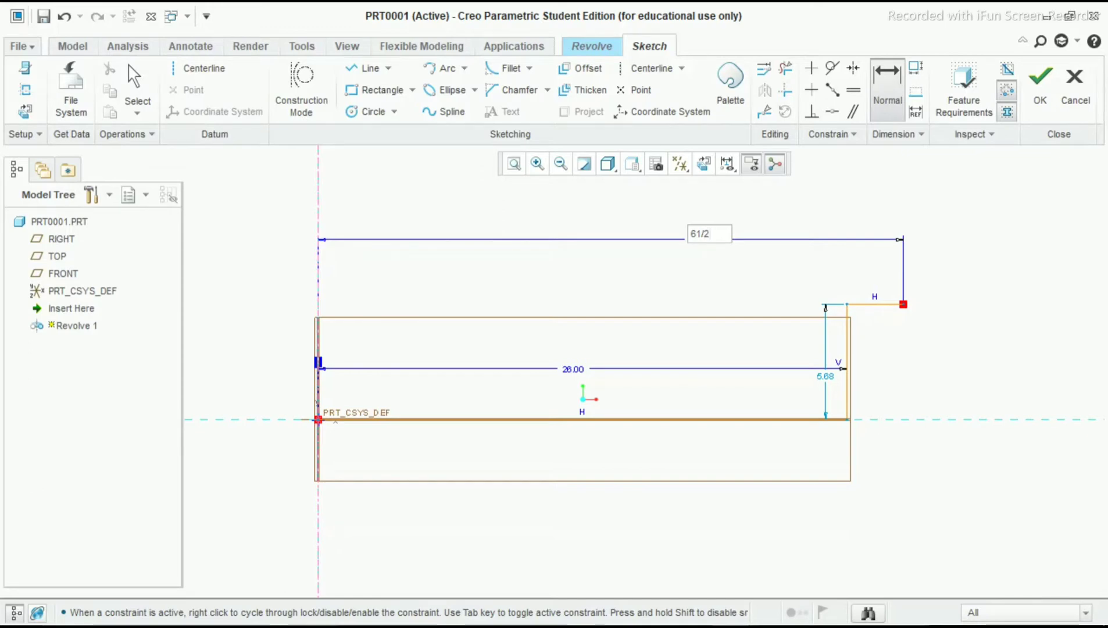
{"action": "key", "text": "Return"}
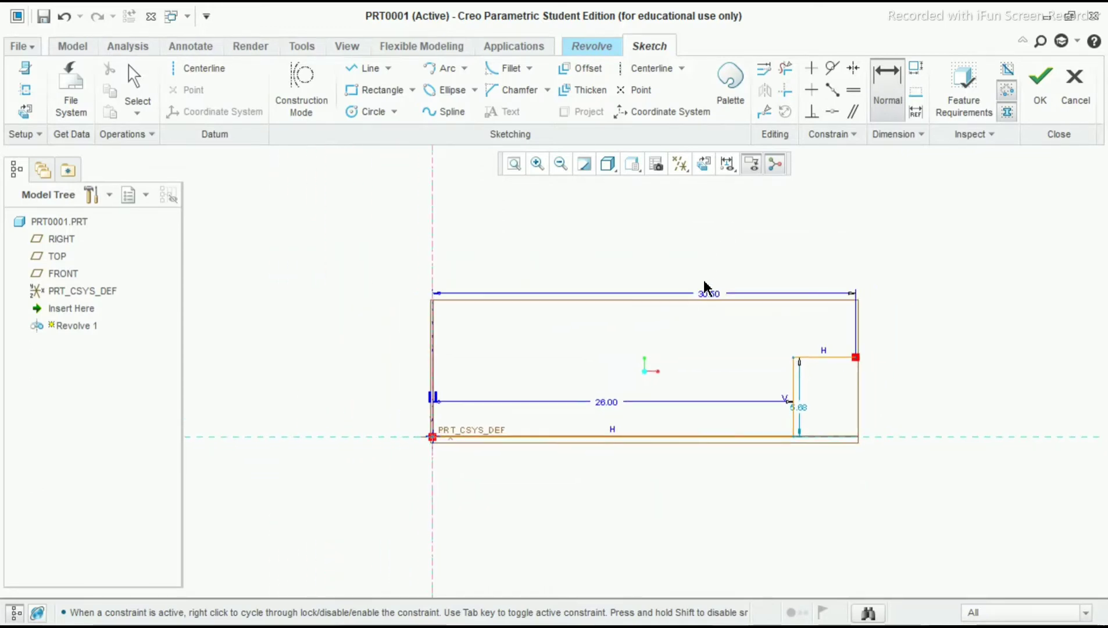
- Set the vertical line's height to 20 and move its dimension outside the profile
{"action": "double_click", "coordinate": [800, 412]}
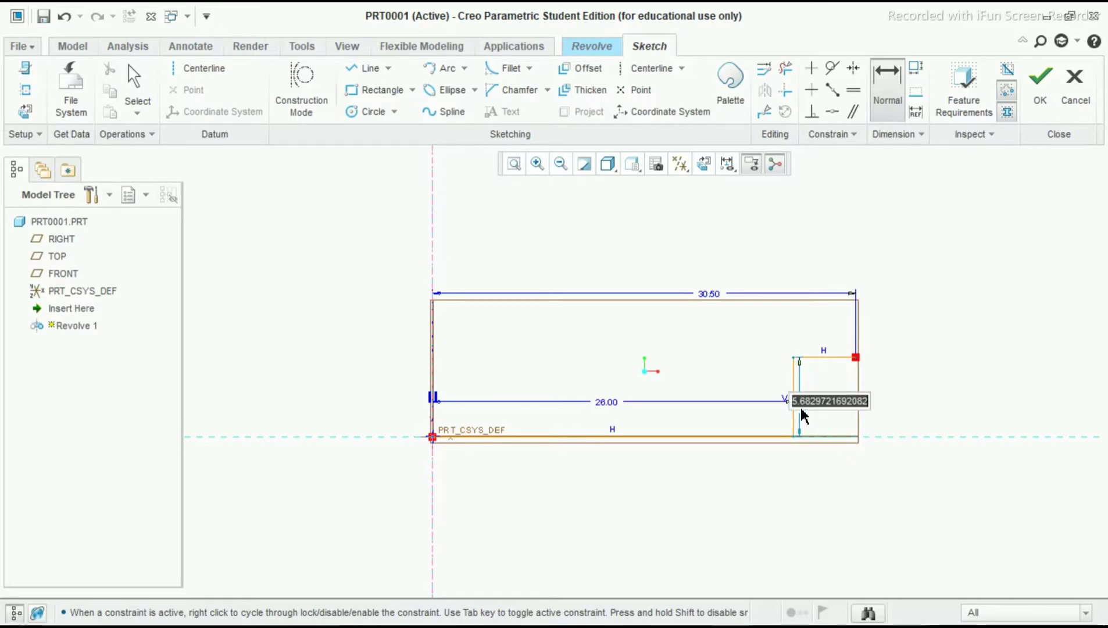
{"action": "key", "text": "BackSpace"}
{"action": "type", "text": "20"}
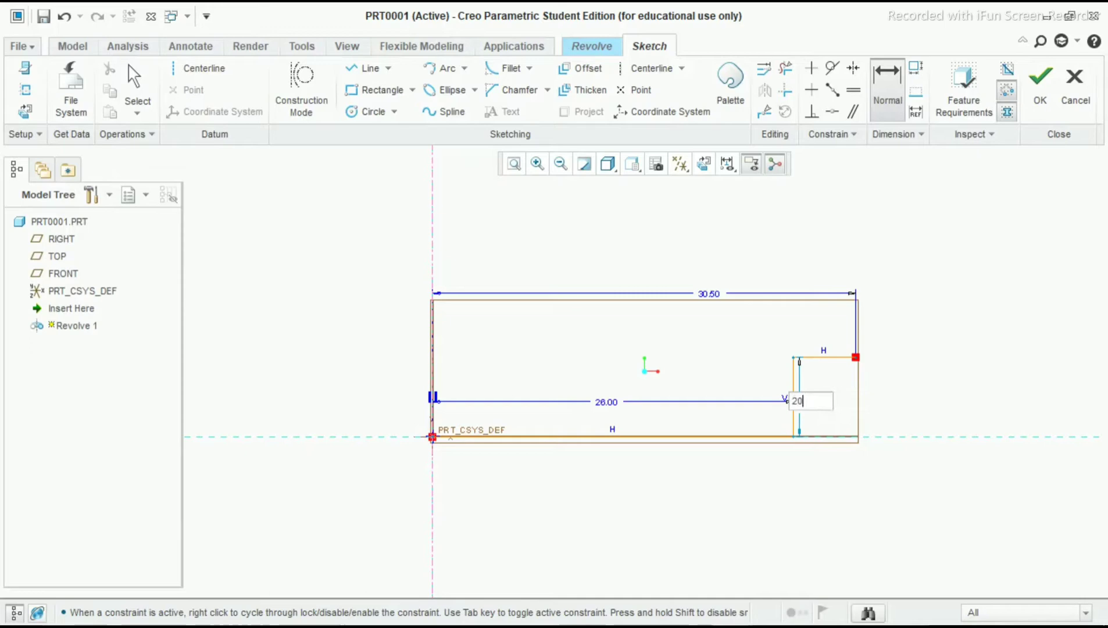
{"action": "key", "text": "Return"}
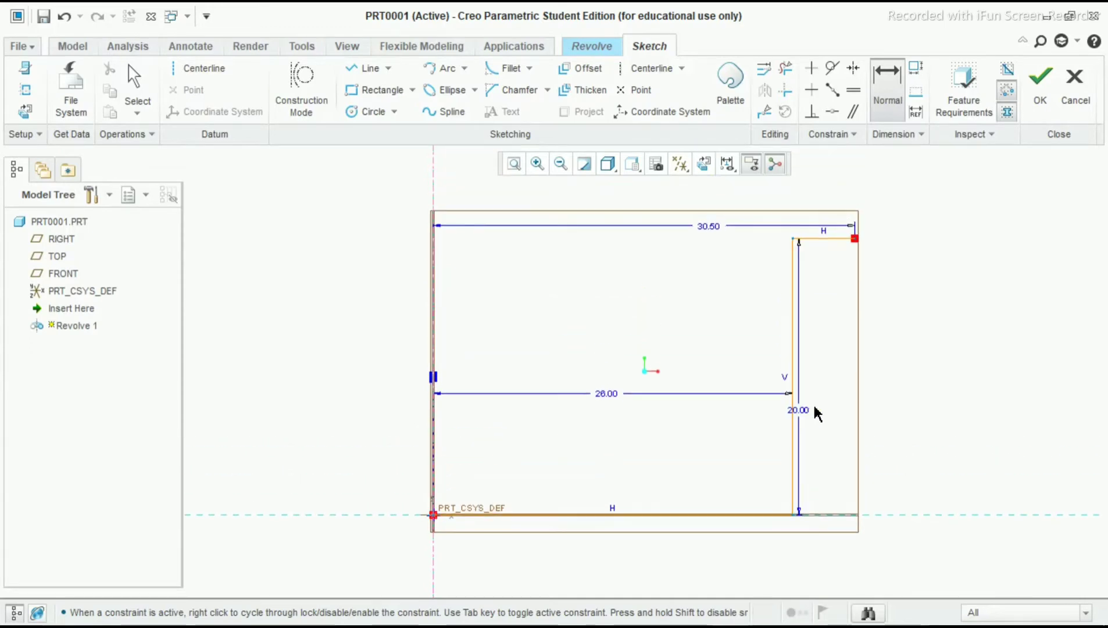
{"action": "middle_click", "coordinate": [947, 318]}
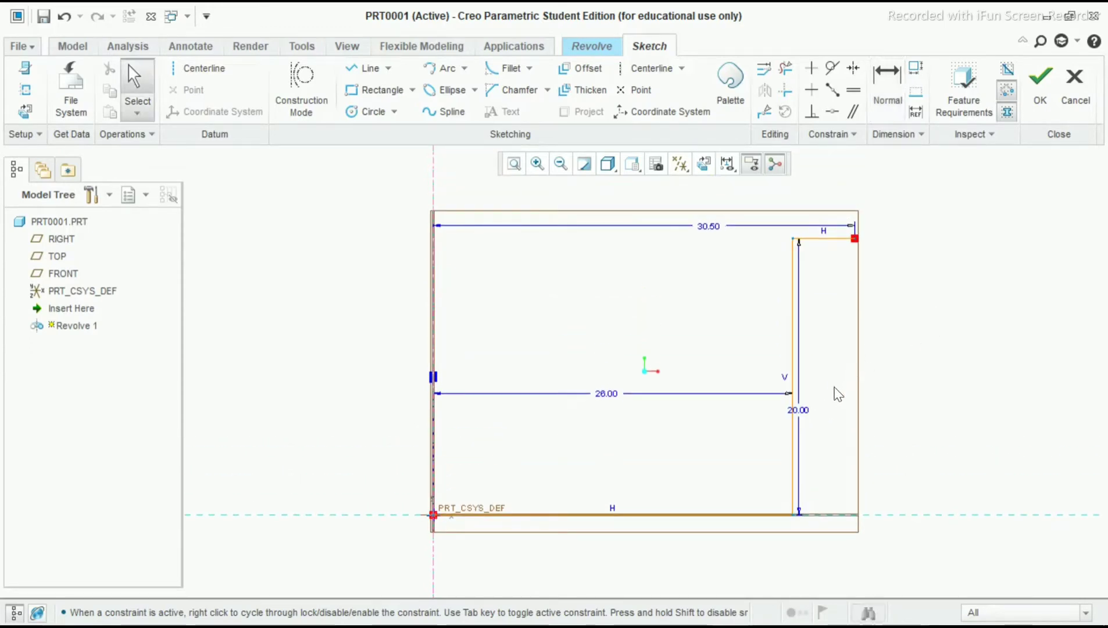
{"action": "left_click_drag", "start_coordinate": [798, 415], "coordinate": [974, 413]}
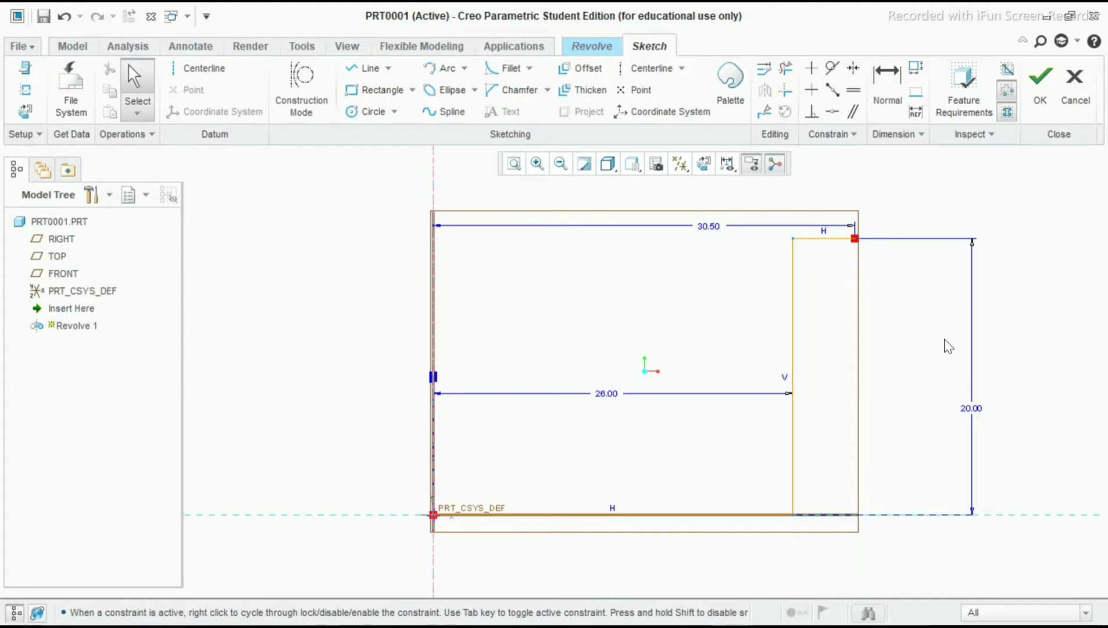
- From the upper line's outer endpoint, sketch connected lines about 2.9 up, about 13.1 outward and about 3.4 up
{"action": "scroll", "coordinate": [909, 226], "scroll_direction": "down", "scroll_amount": 2}
{"action": "scroll", "coordinate": [907, 214], "scroll_direction": "up", "scroll_amount": 2}
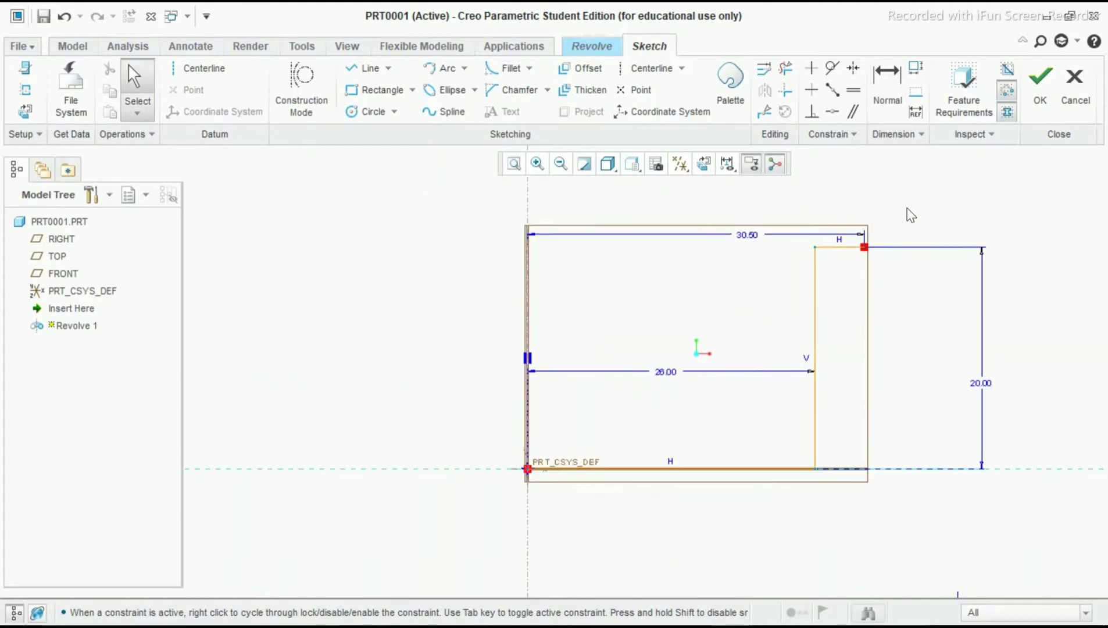
{"action": "scroll", "coordinate": [883, 228], "scroll_direction": "down", "scroll_amount": 1}
{"action": "scroll", "coordinate": [884, 228], "scroll_direction": "up", "scroll_amount": 1}
{"action": "scroll", "coordinate": [883, 228], "scroll_direction": "down", "scroll_amount": 3}
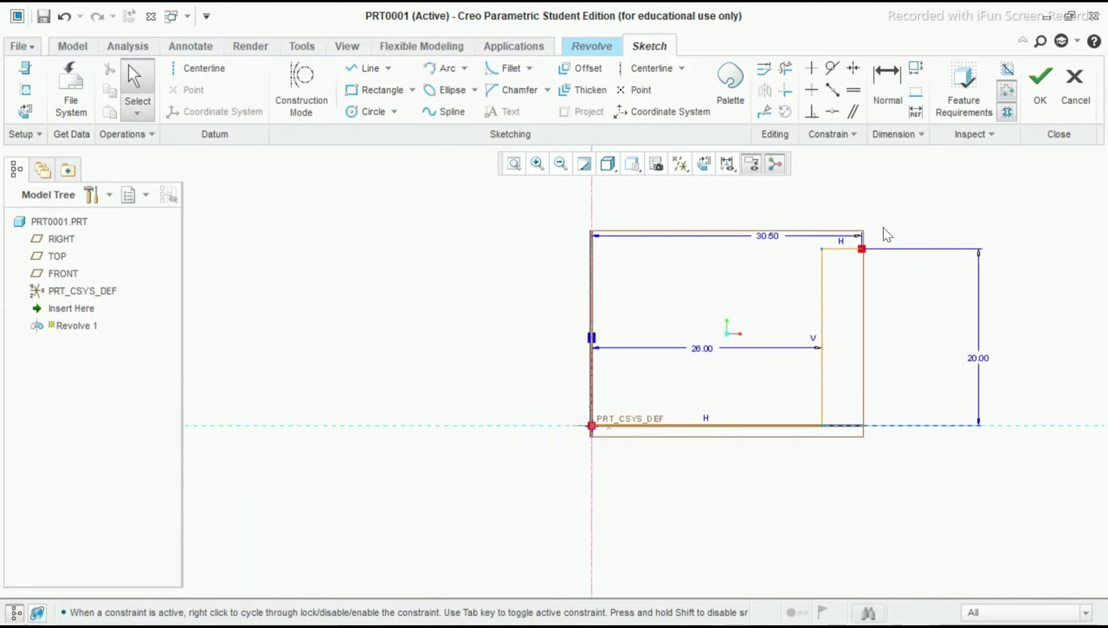
{"action": "scroll", "coordinate": [883, 227], "scroll_direction": "up", "scroll_amount": 1}
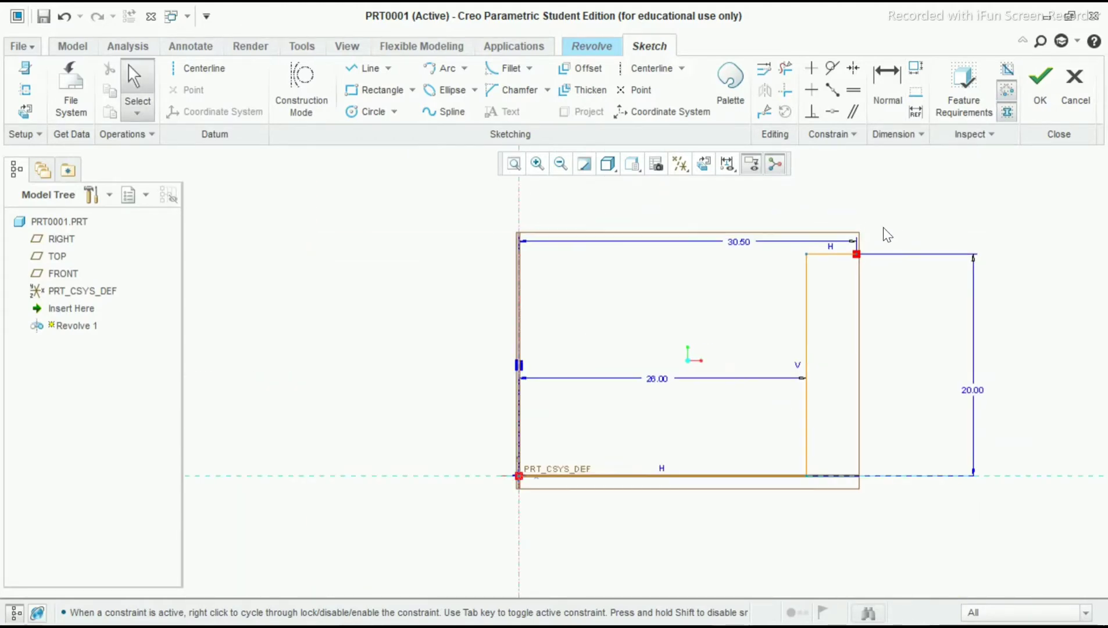
{"action": "left_click", "coordinate": [366, 68]}
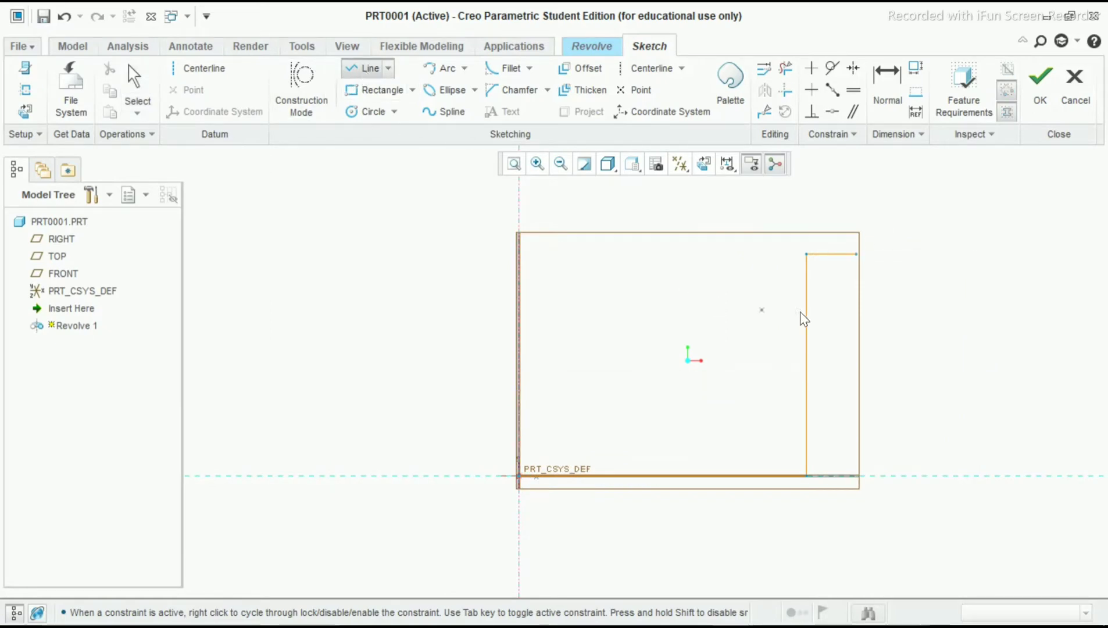
{"action": "left_click", "coordinate": [859, 258]}
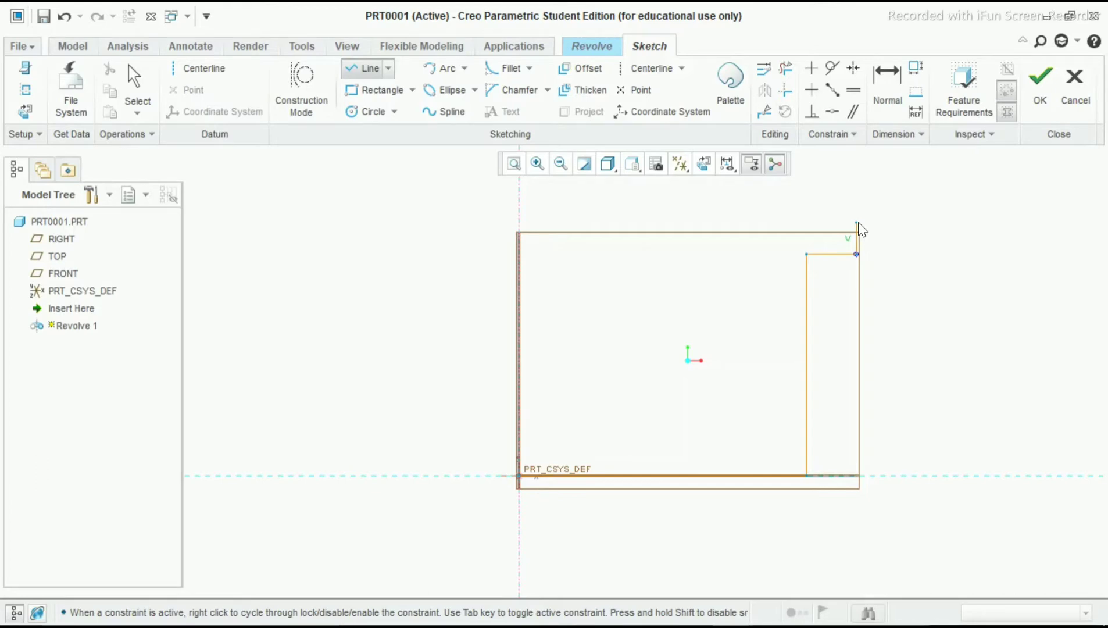
{"action": "left_click", "coordinate": [856, 223]}
{"action": "left_click", "coordinate": [1000, 222]}
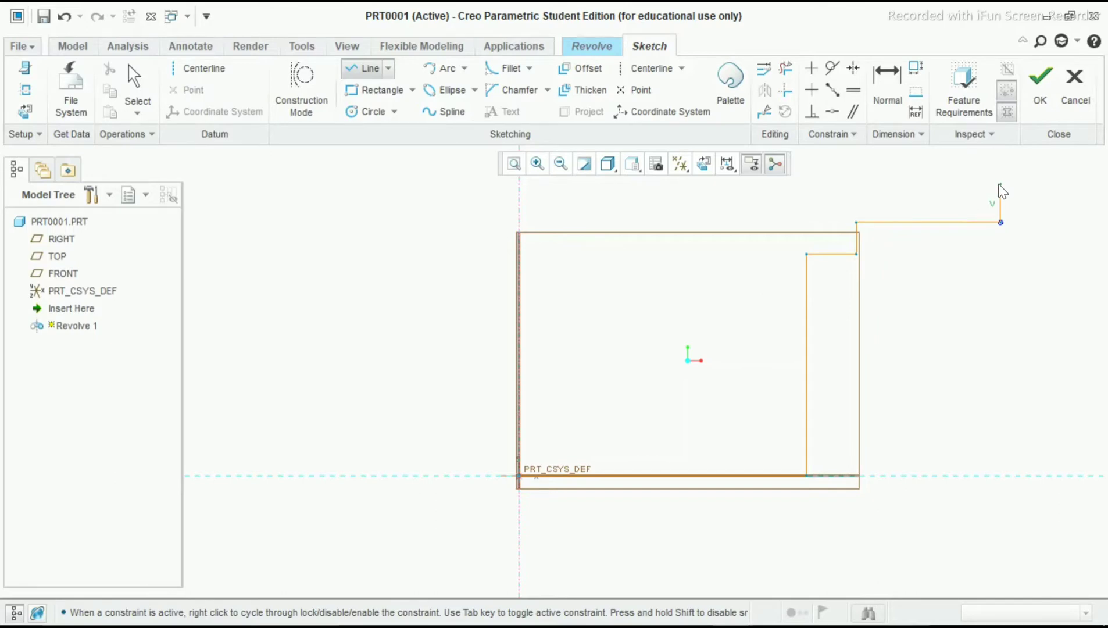
{"action": "left_click", "coordinate": [1000, 184]}
{"action": "middle_click", "coordinate": [1016, 209]}
{"action": "middle_click", "coordinate": [1016, 210]}
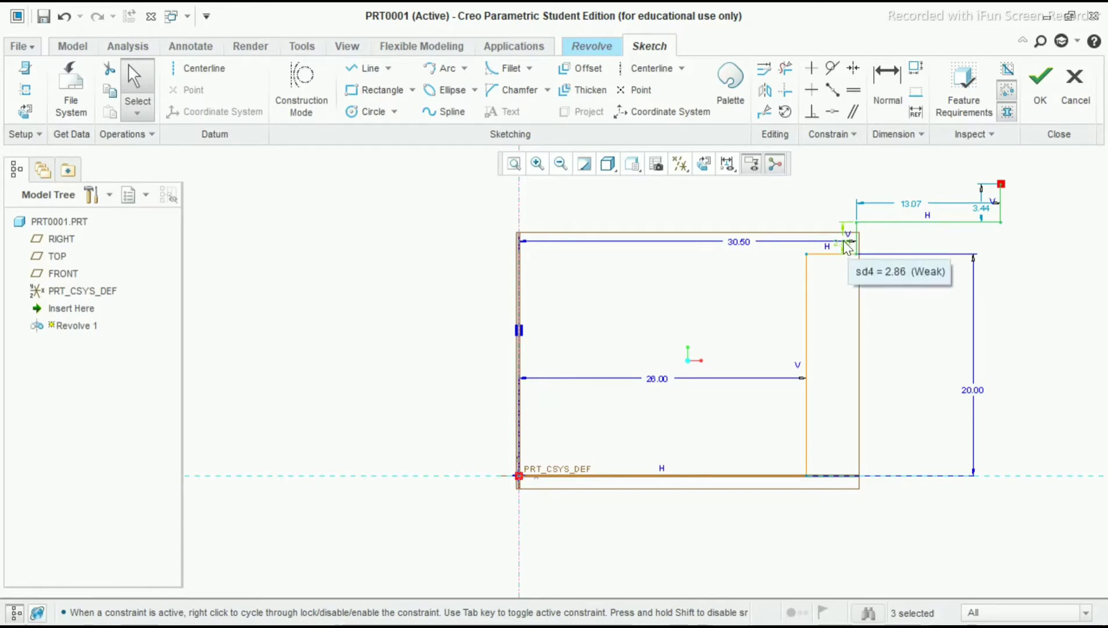
- Move the short vertical line's dimension outside the profile and set the line's height to 3
{"action": "left_click_drag", "start_coordinate": [845, 250], "coordinate": [904, 243]}
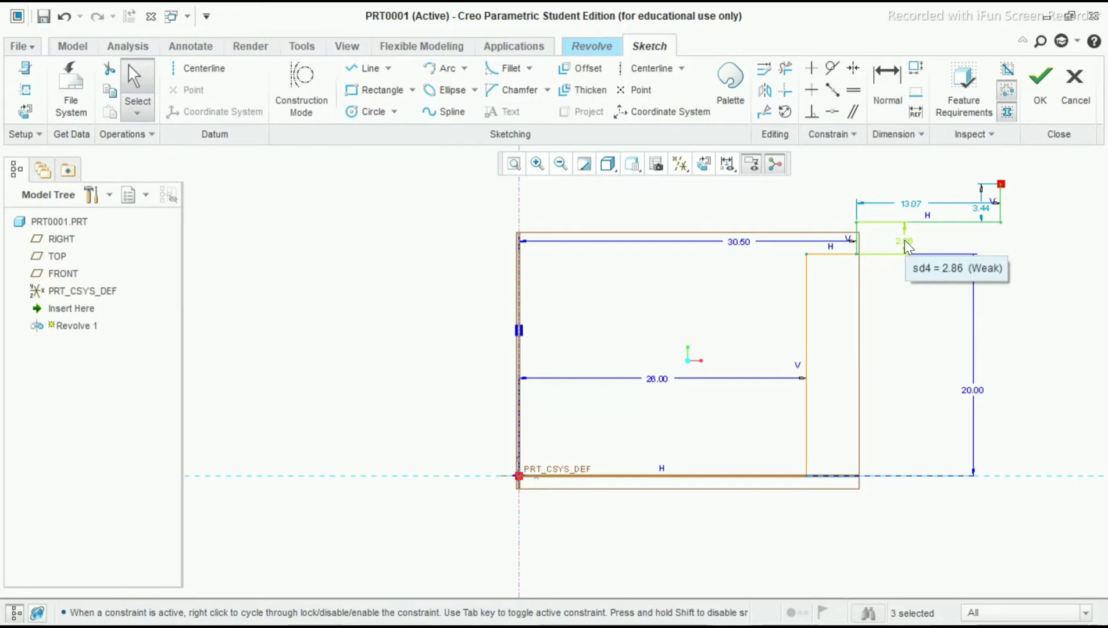
{"action": "double_click", "coordinate": [904, 241]}
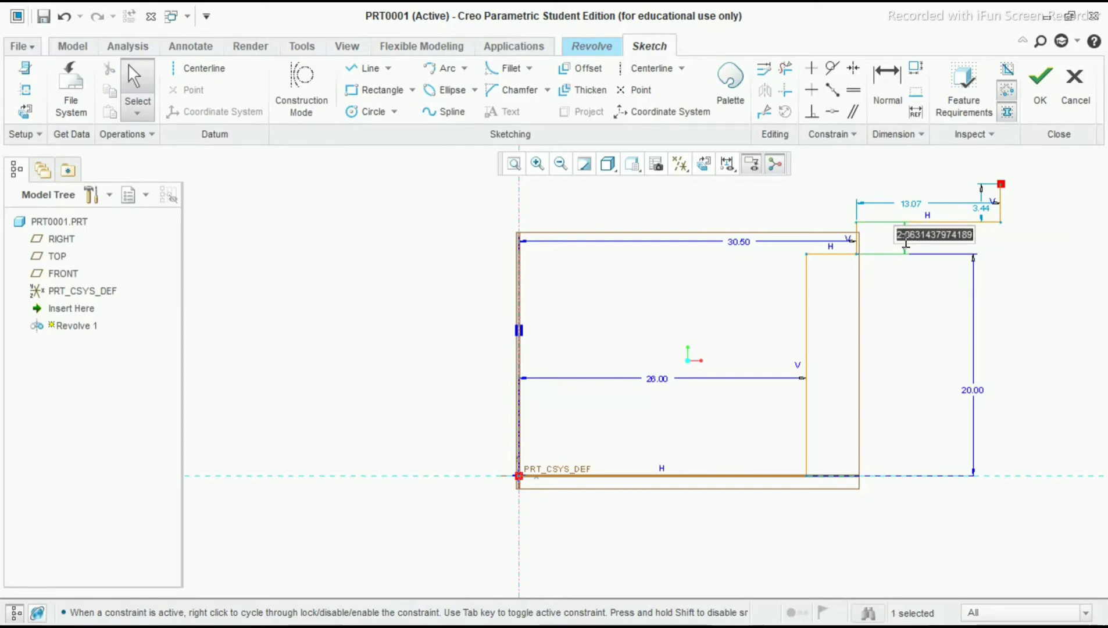
{"action": "type", "text": "3"}
{"action": "key", "text": "Return"}
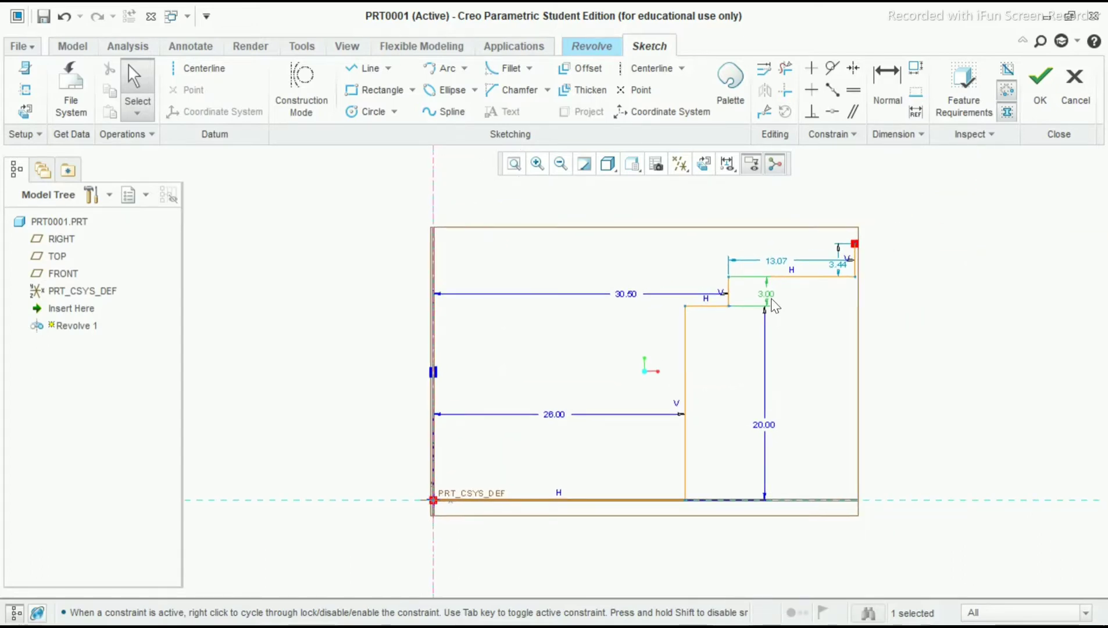
{"action": "left_click", "coordinate": [798, 313]}
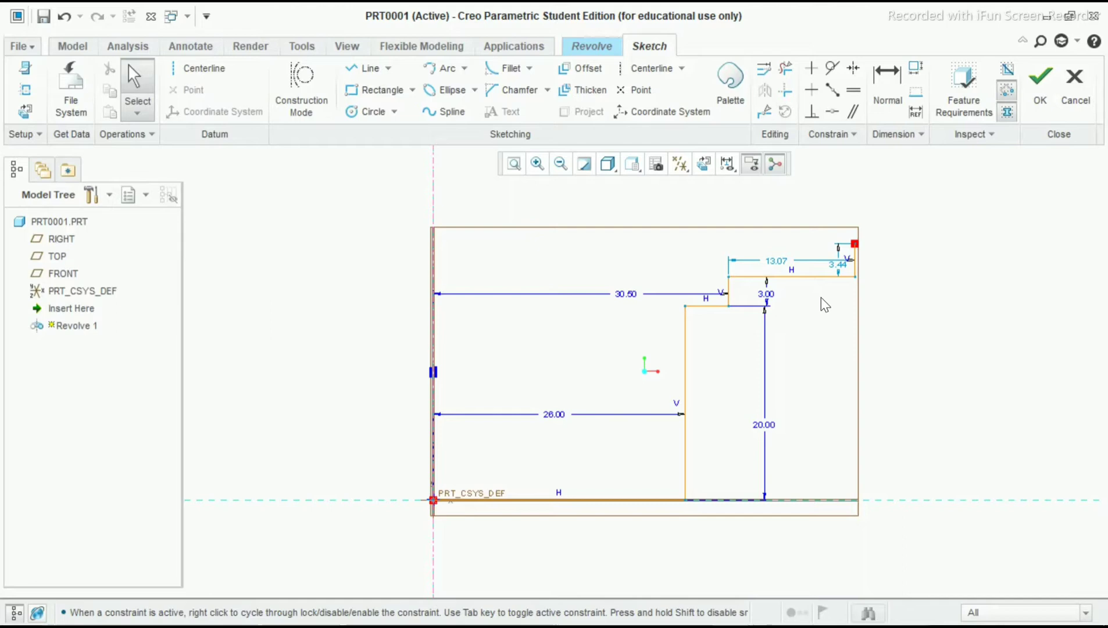
- Set the outermost vertical line's height to 9
{"action": "double_click", "coordinate": [841, 271]}
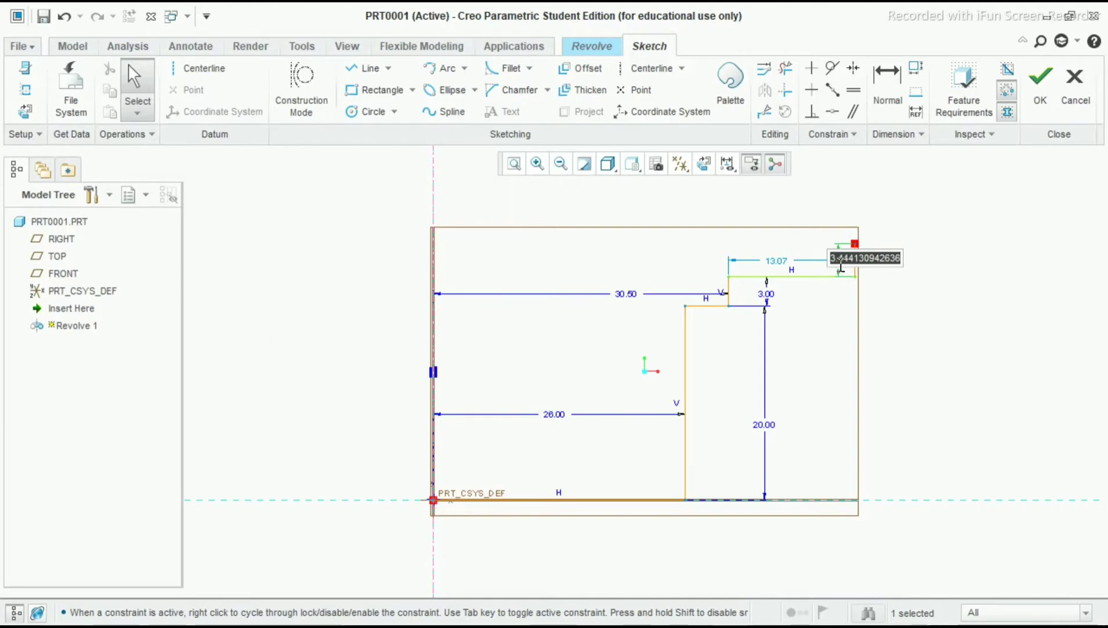
{"action": "type", "text": "9"}
{"action": "key", "text": "Return"}
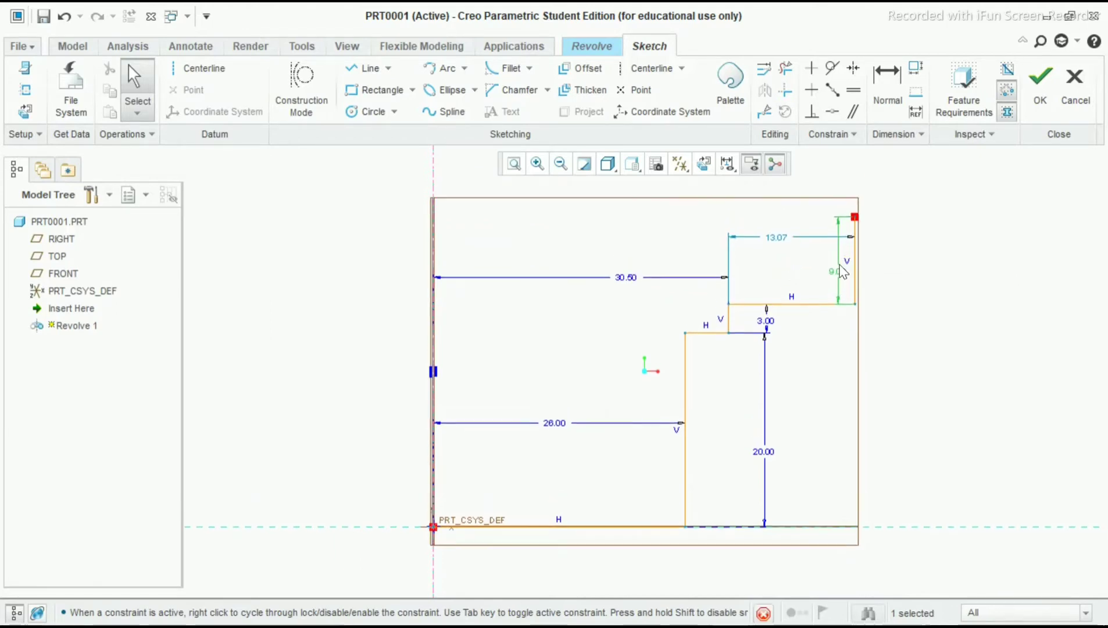
{"action": "left_click", "coordinate": [916, 251]}
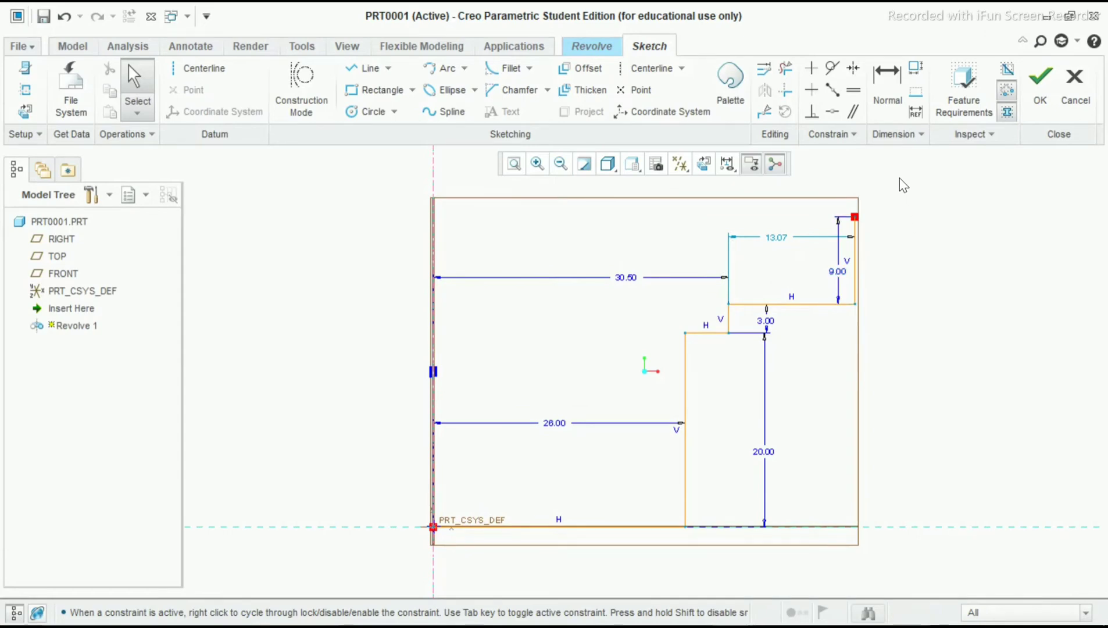
- Dimension the outermost vertical line from the vertical centerline and set the distance to 124/2
{"action": "left_click", "coordinate": [885, 109]}
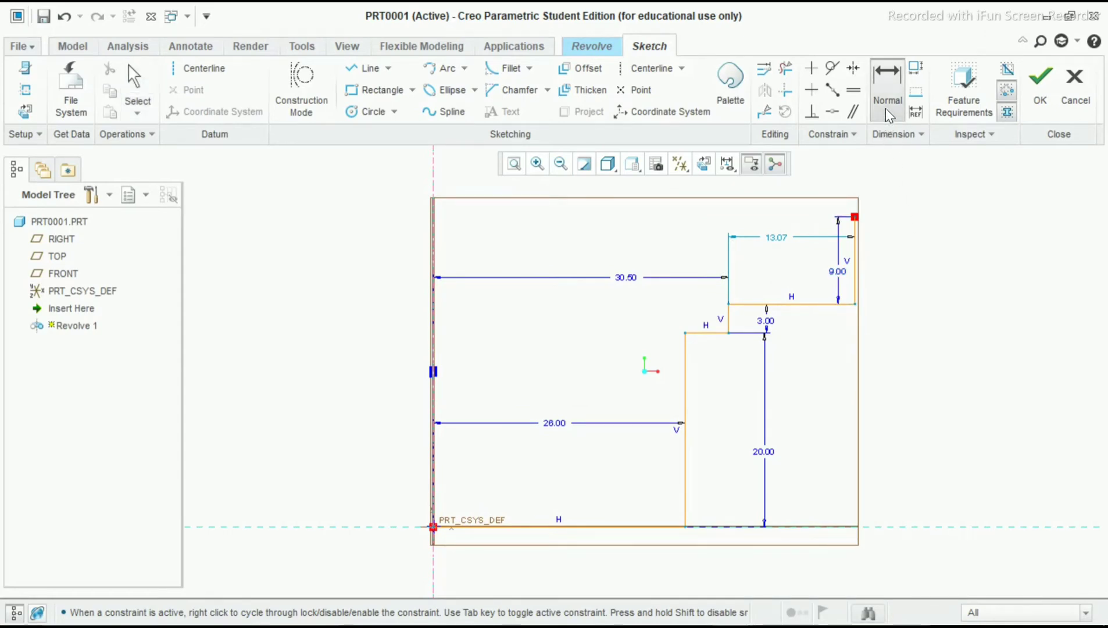
{"action": "left_click", "coordinate": [860, 256]}
{"action": "left_click", "coordinate": [433, 198]}
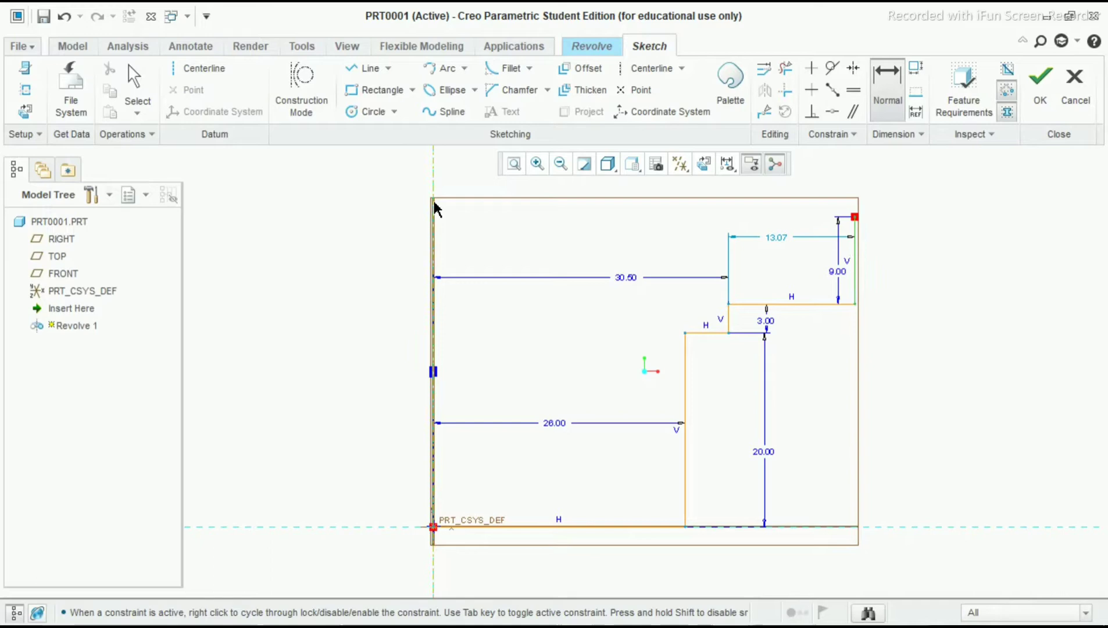
{"action": "middle_click", "coordinate": [644, 232]}
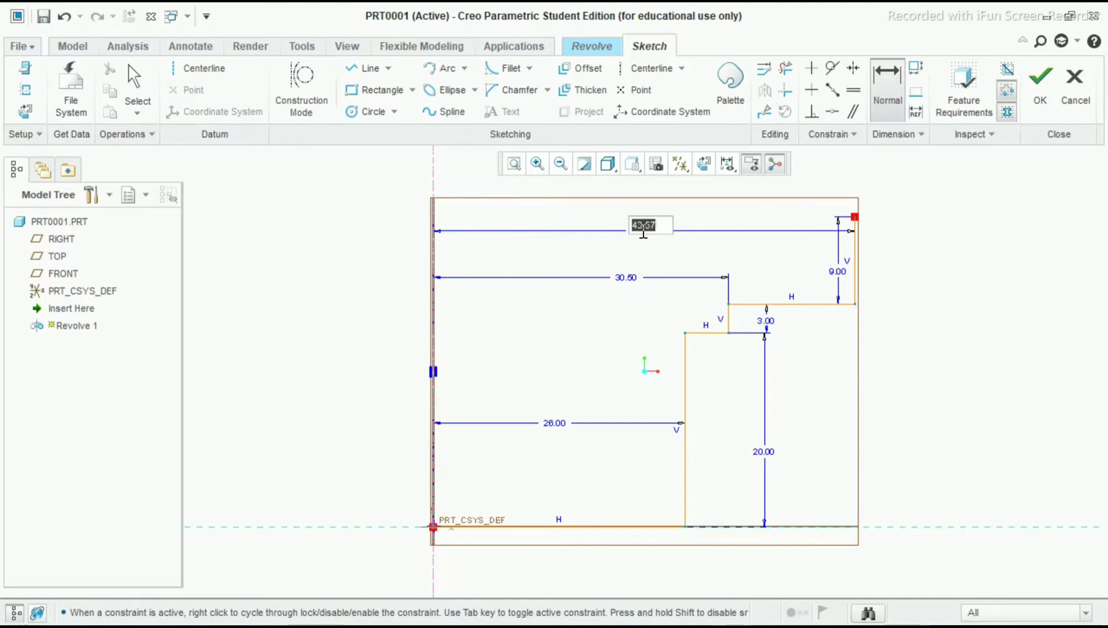
{"action": "type", "text": "124/2"}
{"action": "key", "text": "Return"}
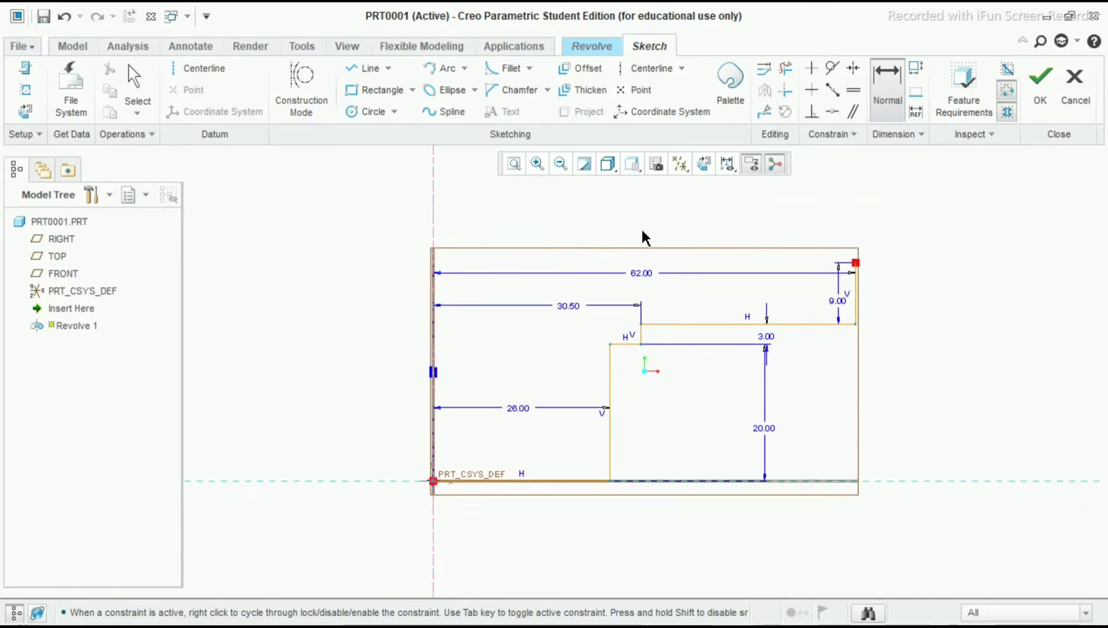
{"action": "middle_click", "coordinate": [889, 189]}
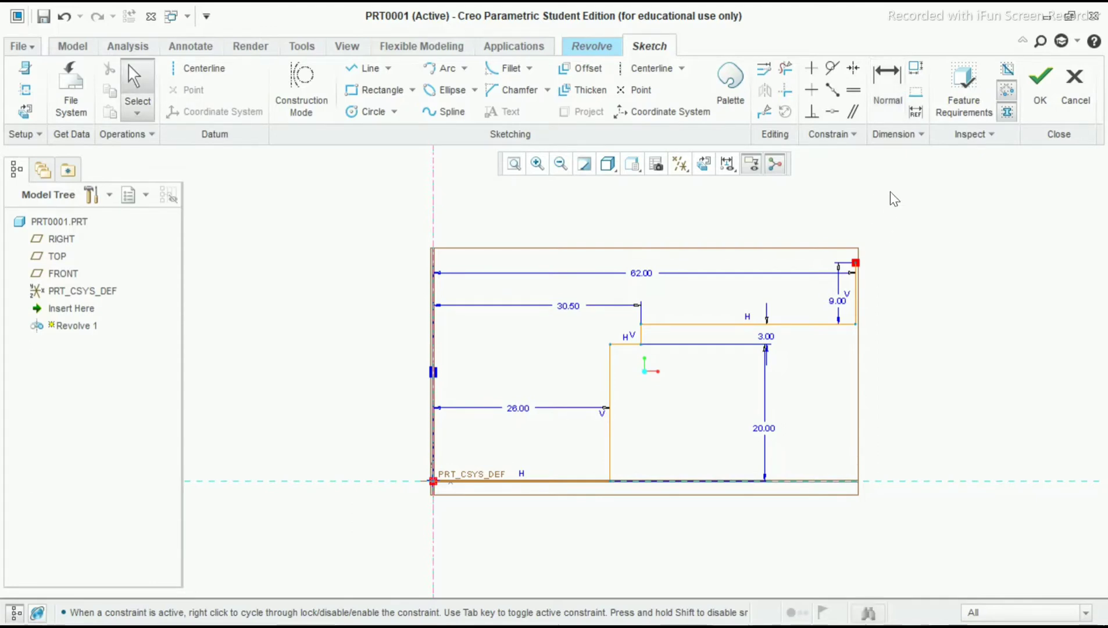
- From the outermost vertical line's upper end, sketch a horizontal line about 13.7 inward, followed by a vertical line about 5.8 up
{"action": "left_click", "coordinate": [355, 69]}
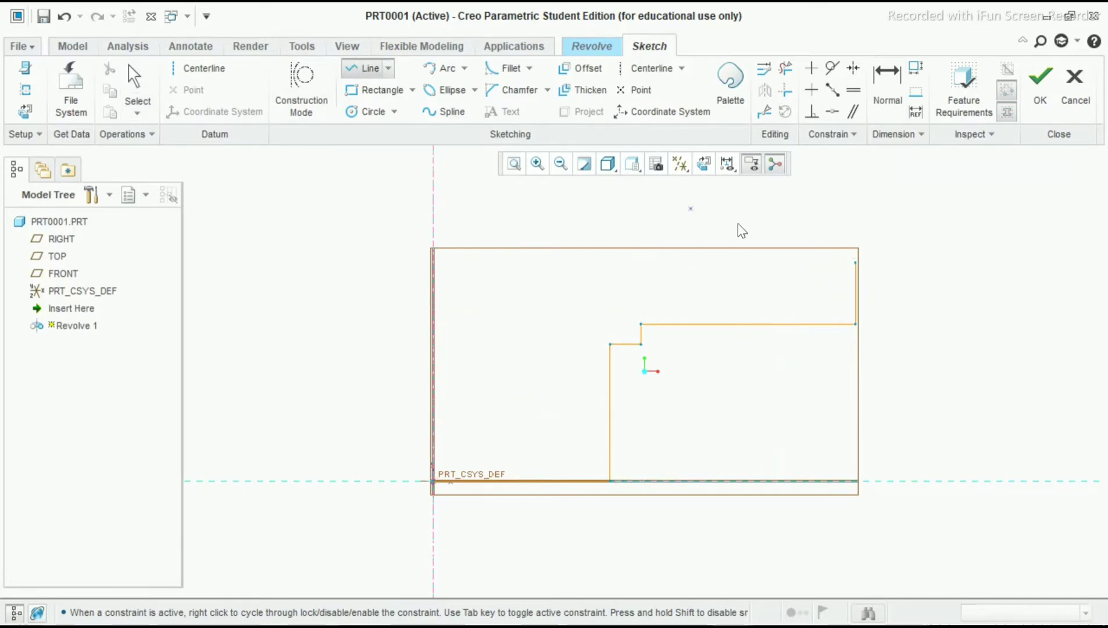
{"action": "left_click", "coordinate": [855, 262]}
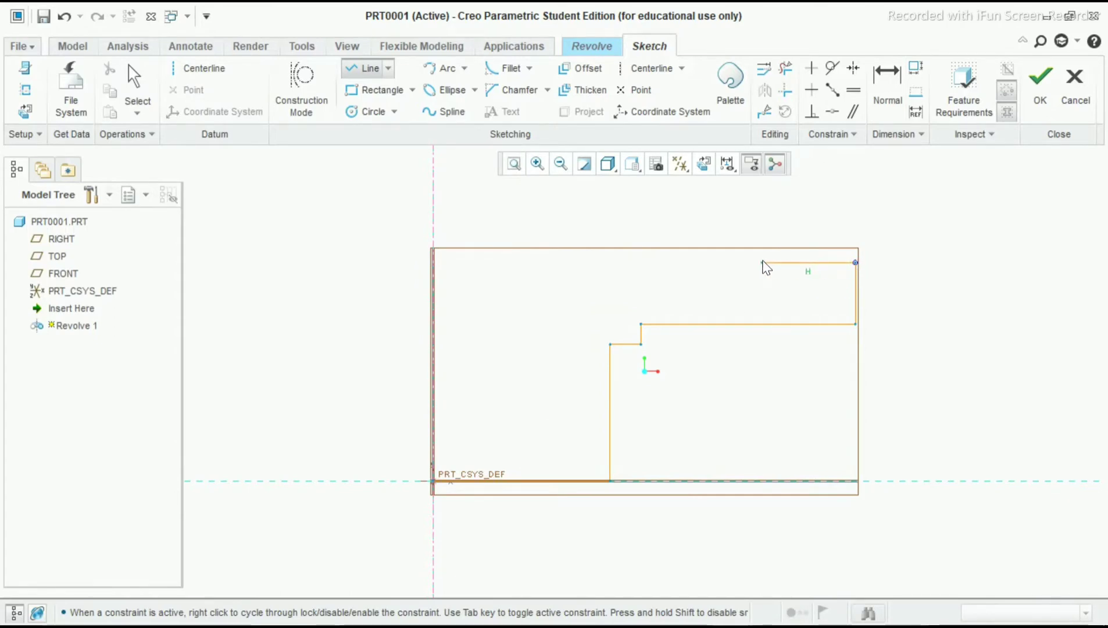
{"action": "left_click", "coordinate": [762, 262]}
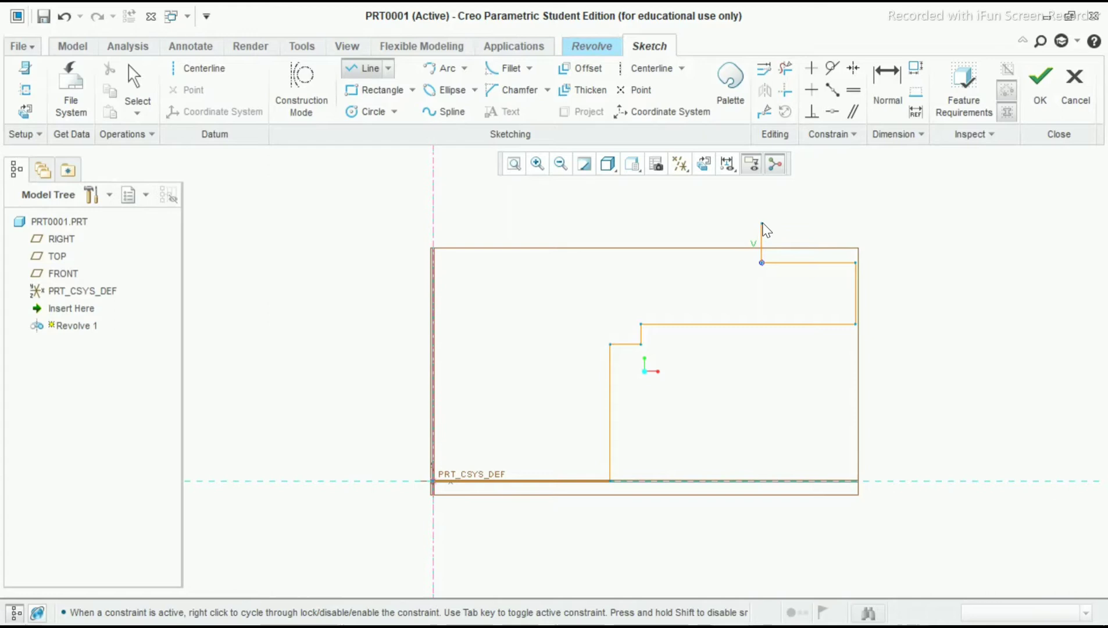
{"action": "left_click", "coordinate": [761, 223]}
{"action": "middle_click", "coordinate": [793, 207]}
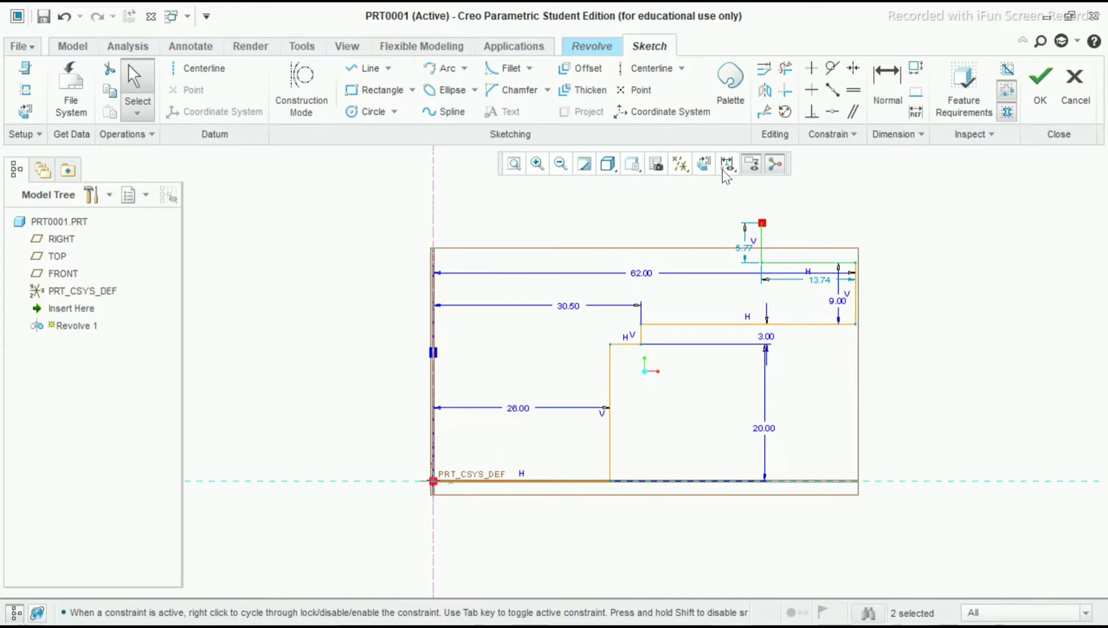
- Dimension the new upper vertical line from the vertical centerline and set the distance to 88/2
{"action": "left_click", "coordinate": [892, 100]}
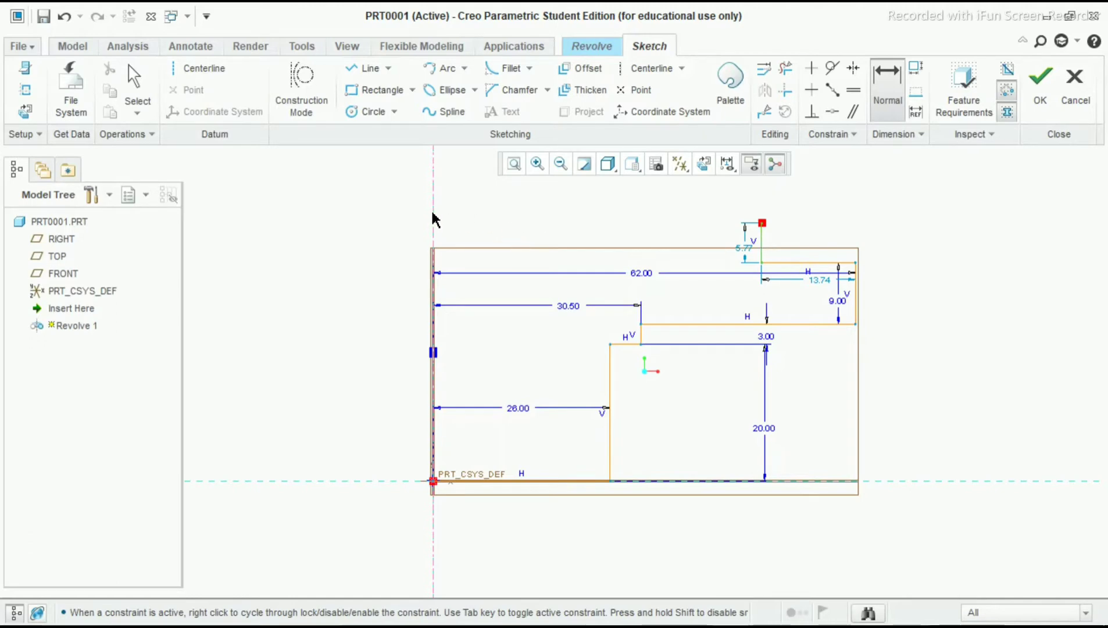
{"action": "middle_click", "coordinate": [633, 218]}
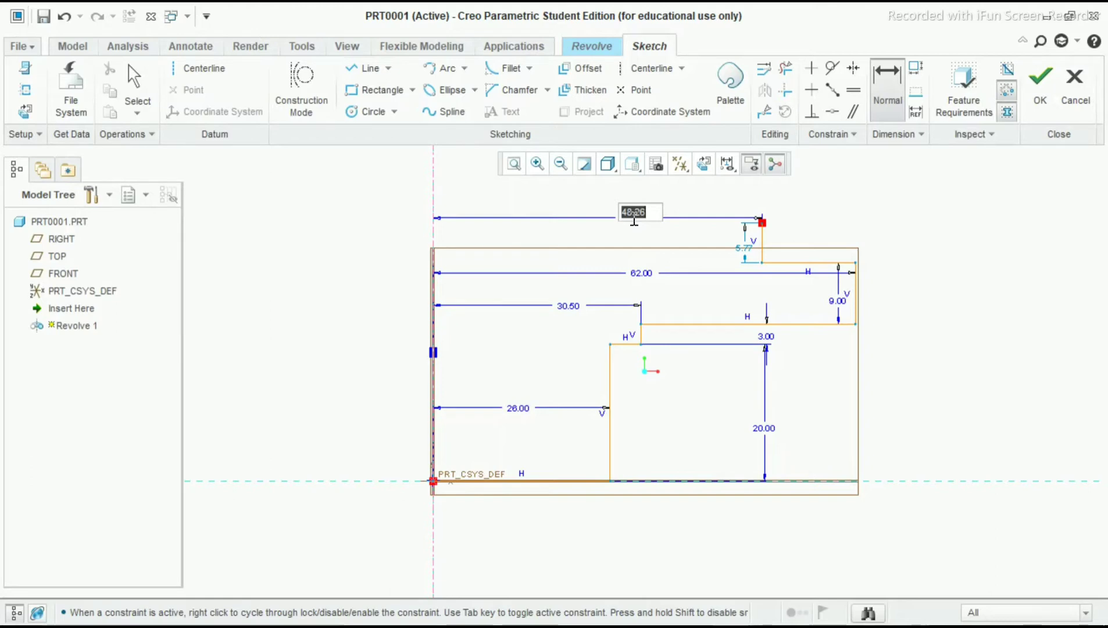
{"action": "type", "text": "88/2"}
{"action": "key", "text": "Return"}
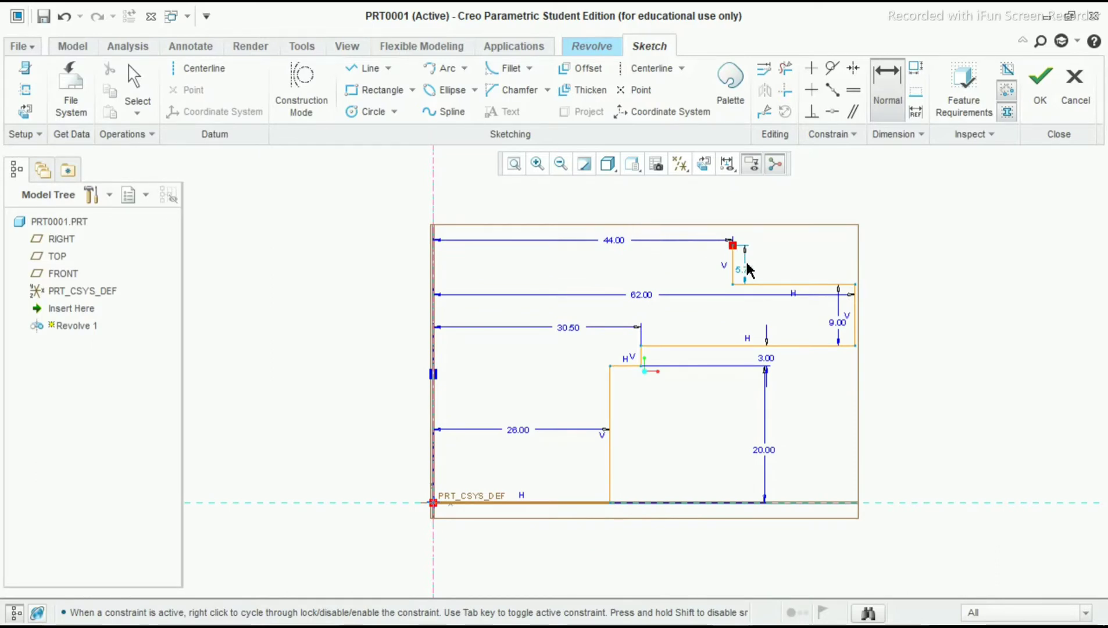
{"action": "key", "text": "Escape"}
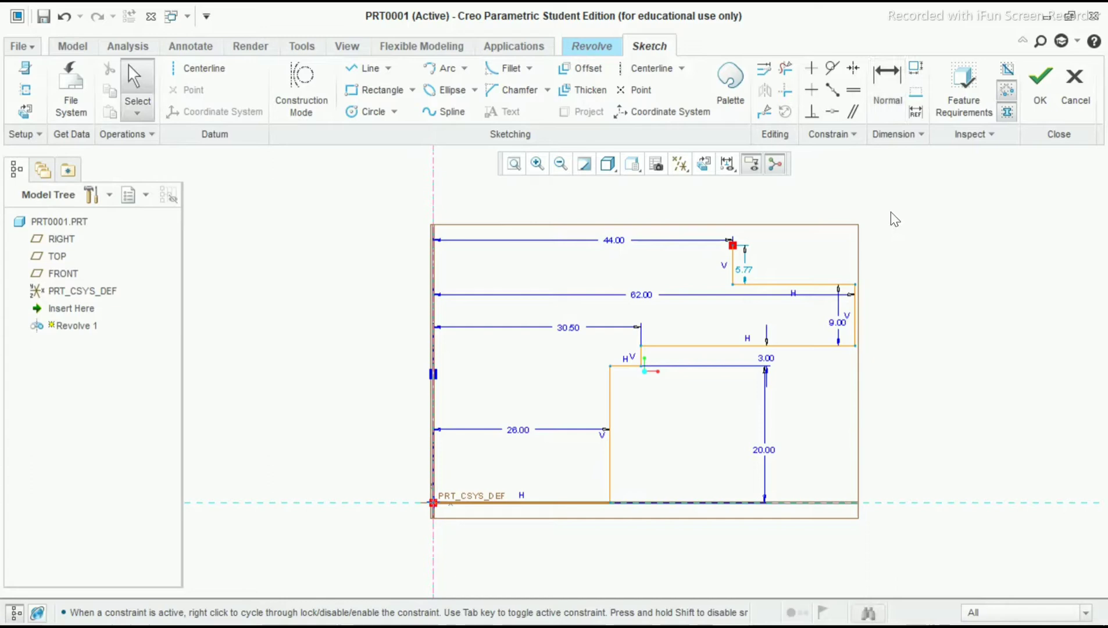
- Set the height of the uppermost vertical line to 2
{"action": "double_click", "coordinate": [745, 269]}
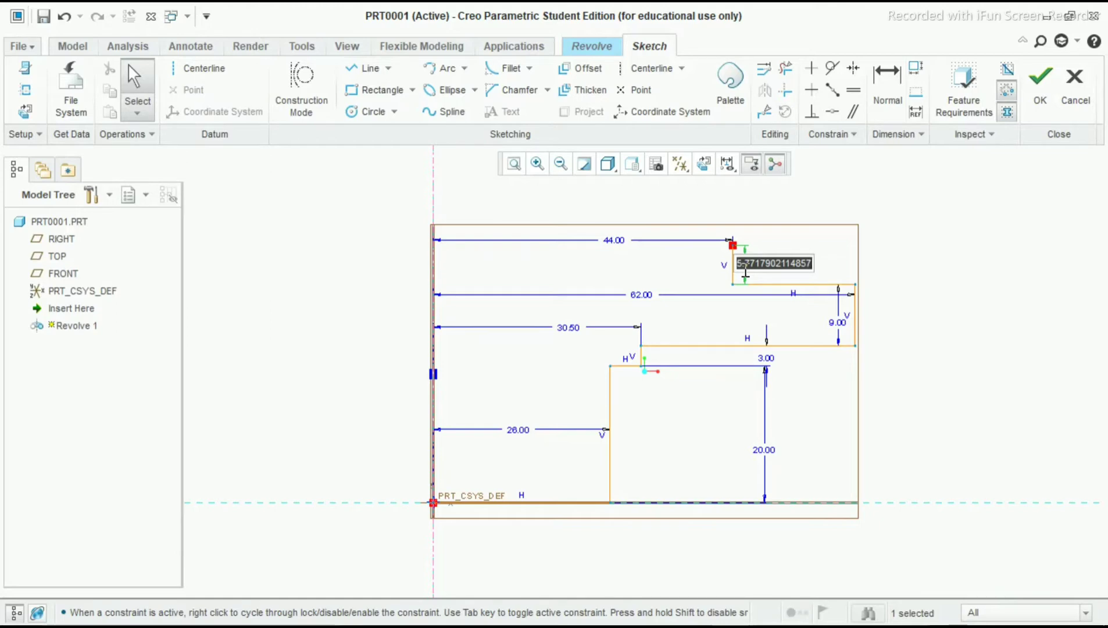
{"action": "type", "text": "2"}
{"action": "key", "text": "Return"}
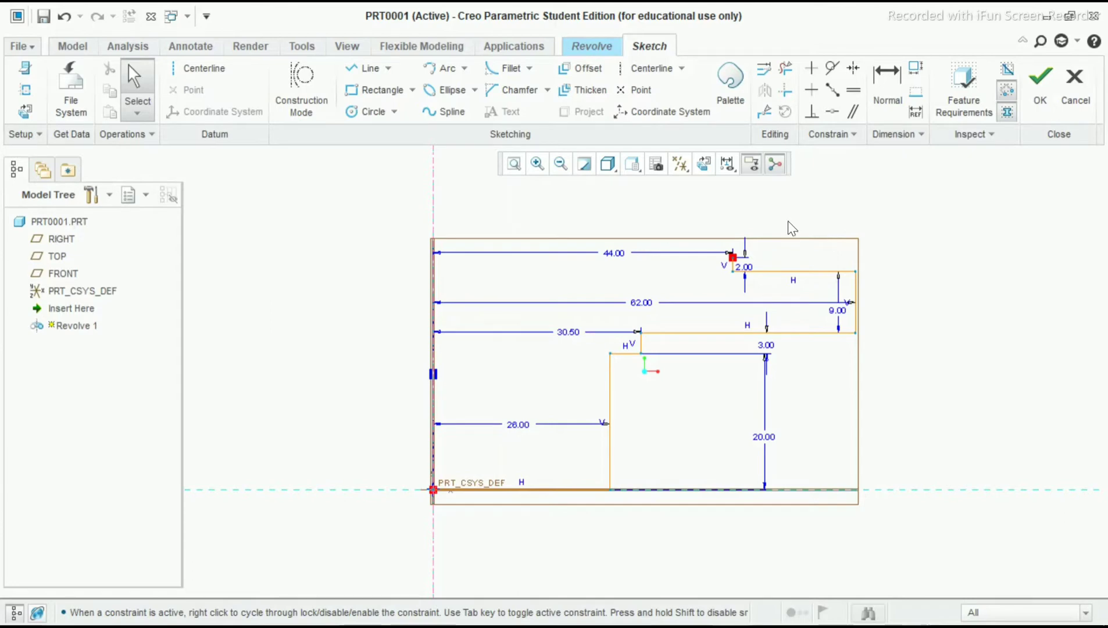
- Close the profile with lines about 18.6 inward, 3 up, in to the centerline and down to the origin, and move the 44 dimension above it
{"action": "left_click", "coordinate": [370, 76]}
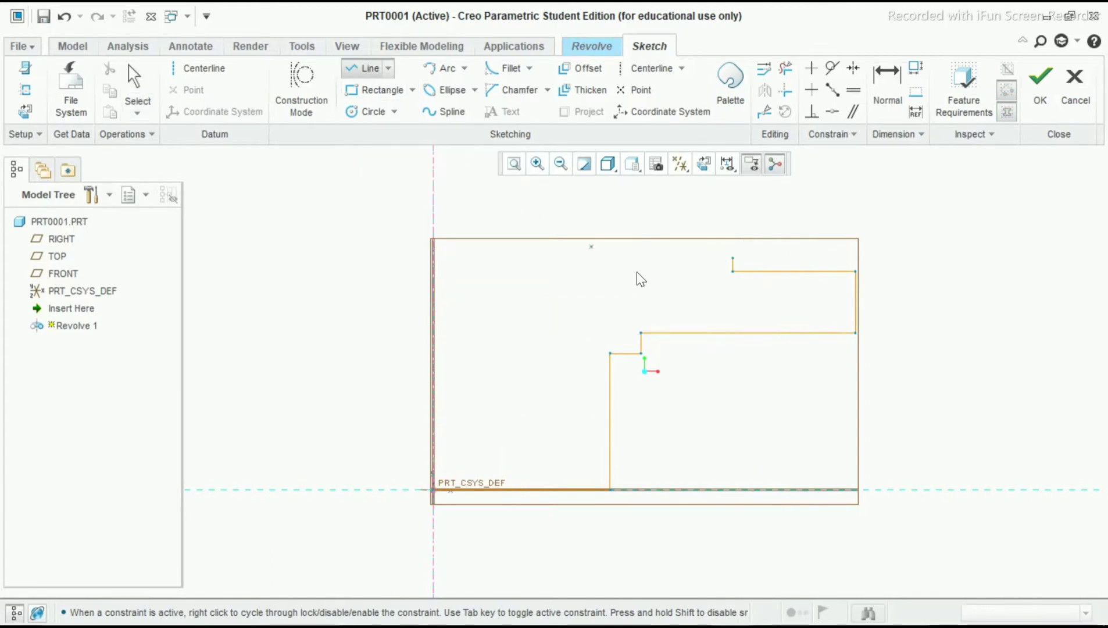
{"action": "left_click", "coordinate": [732, 257]}
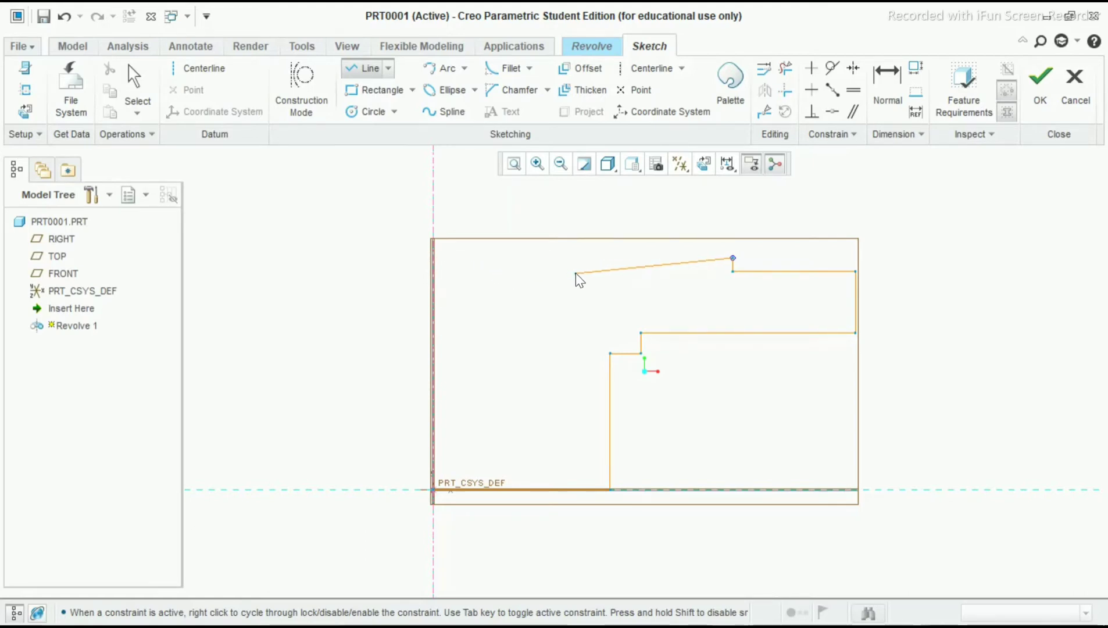
{"action": "left_click", "coordinate": [606, 258]}
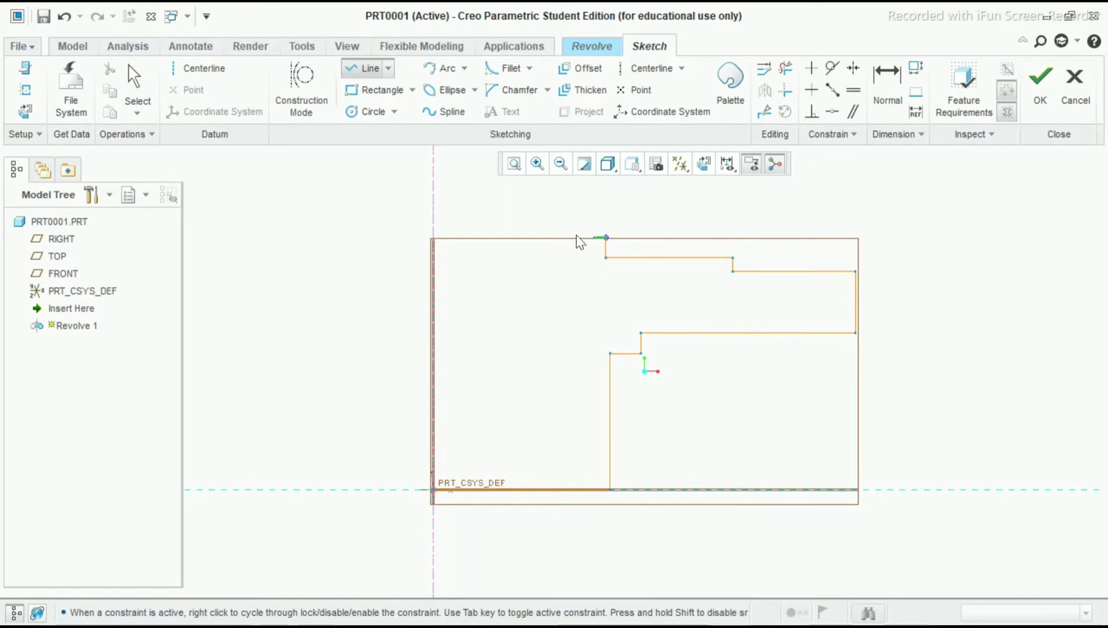
{"action": "left_click", "coordinate": [433, 237]}
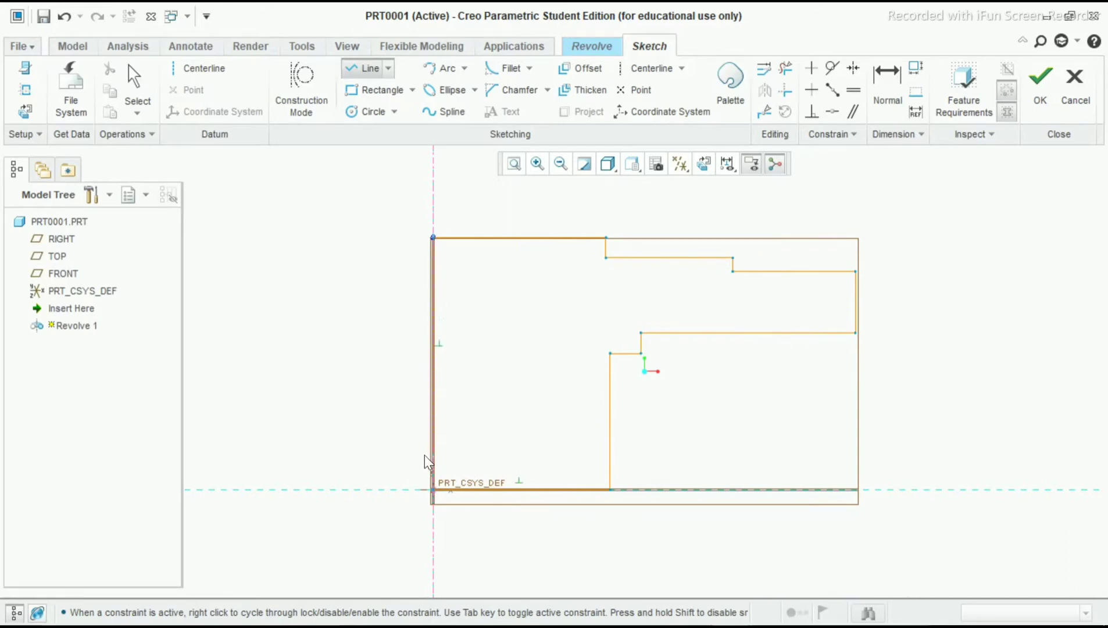
{"action": "left_click", "coordinate": [433, 490]}
{"action": "middle_click", "coordinate": [397, 395]}
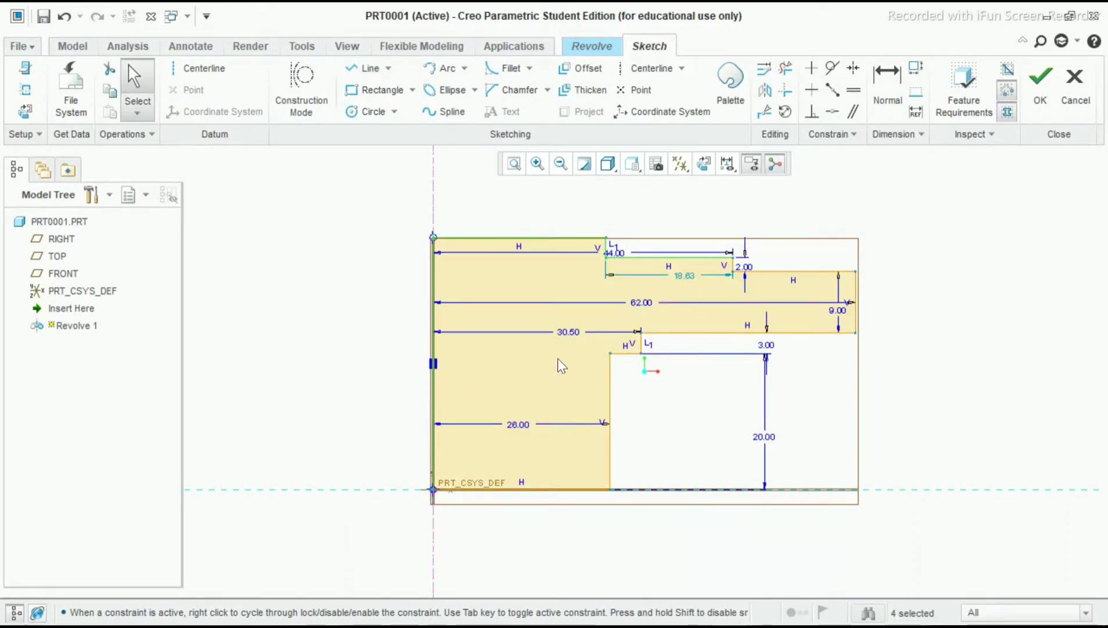
{"action": "left_click_drag", "start_coordinate": [615, 251], "coordinate": [596, 196]}
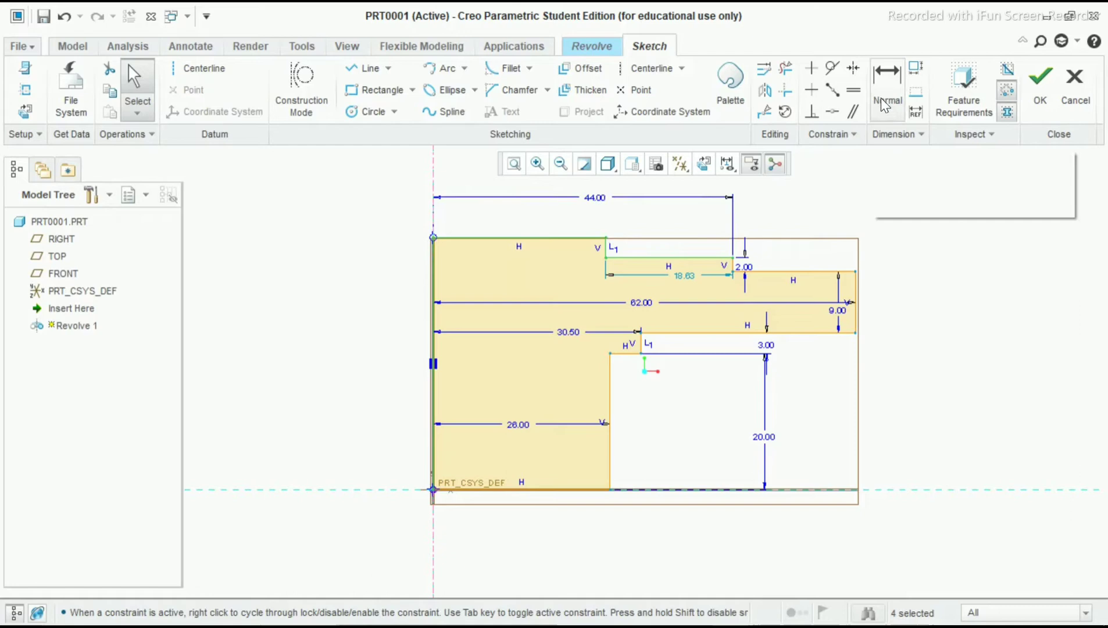
- Dimension the upper hub's vertical side from the vertical centerline and set the distance to 50/2
{"action": "left_click", "coordinate": [887, 81]}
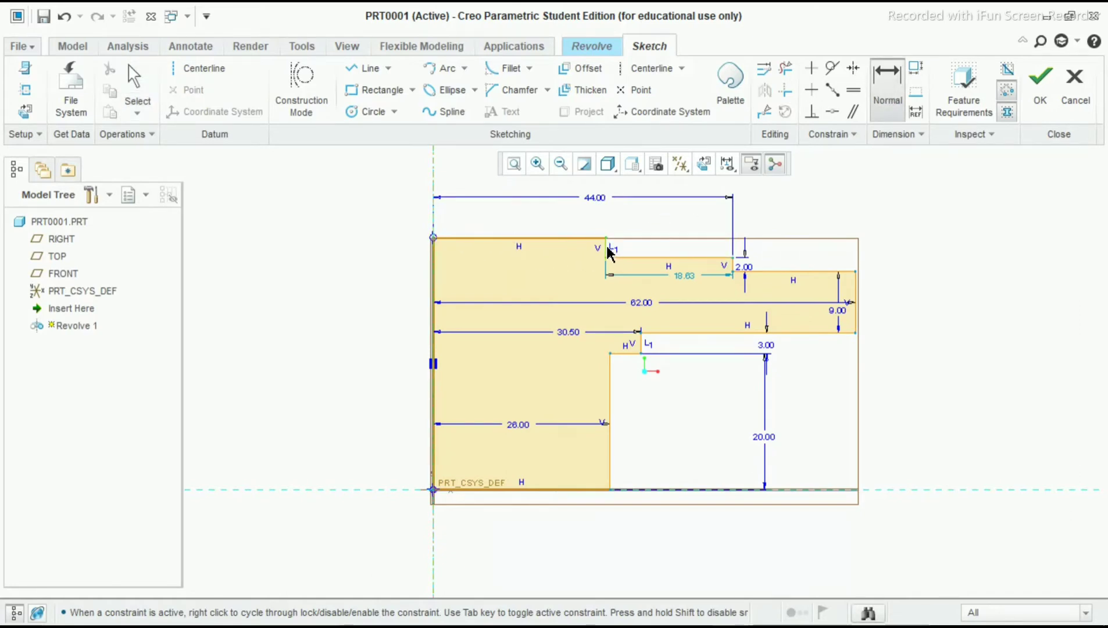
{"action": "middle_click", "coordinate": [536, 212]}
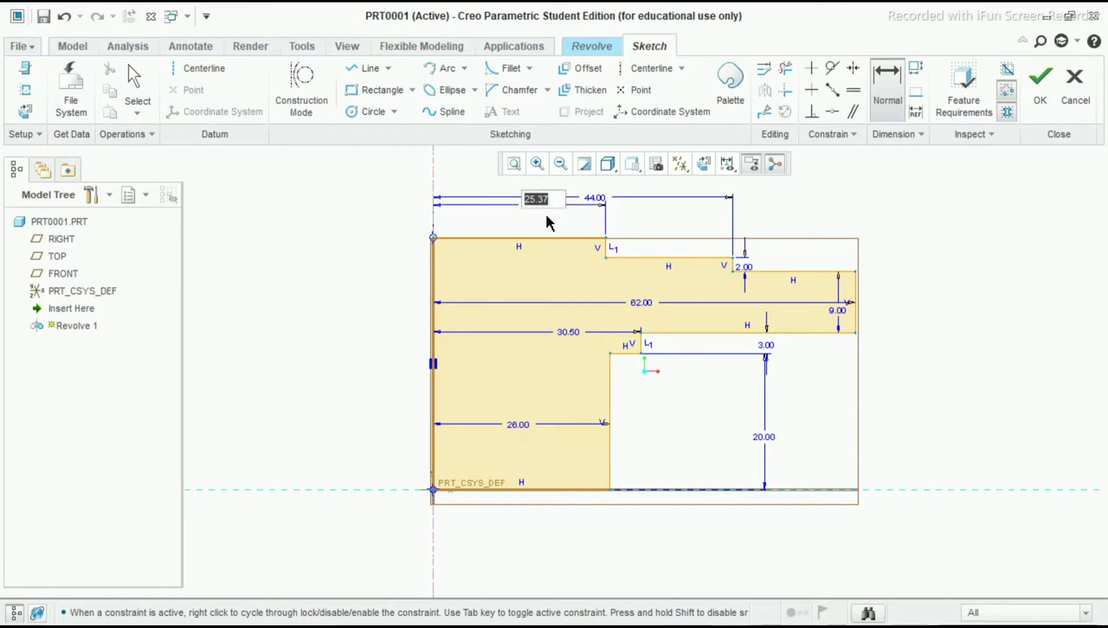
{"action": "type", "text": "50/2"}
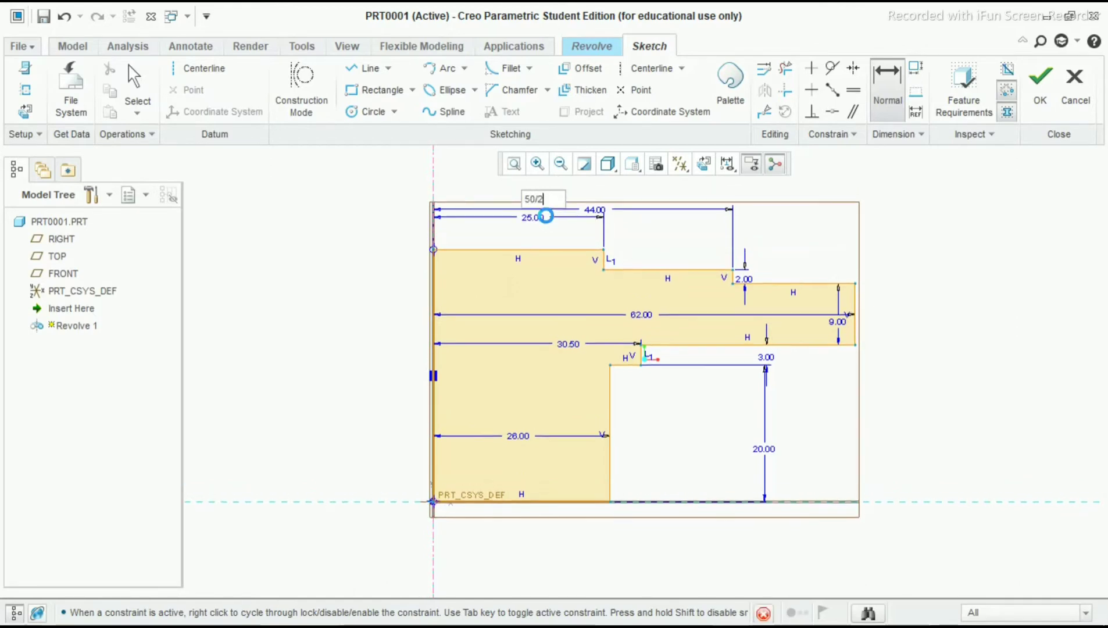
{"action": "key", "text": "Return"}
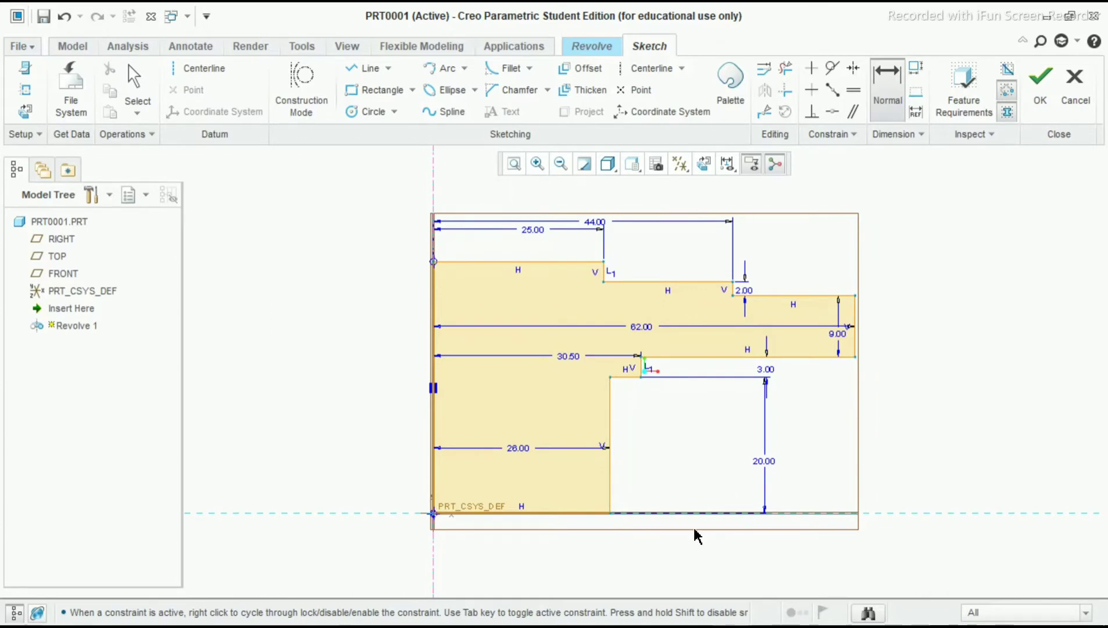
- Dimension the profile's overall height from base to uppermost line, delete the conflicting Equal lengths constraint and set the height to 38
{"action": "left_click", "coordinate": [582, 264]}
{"action": "left_click", "coordinate": [583, 514]}
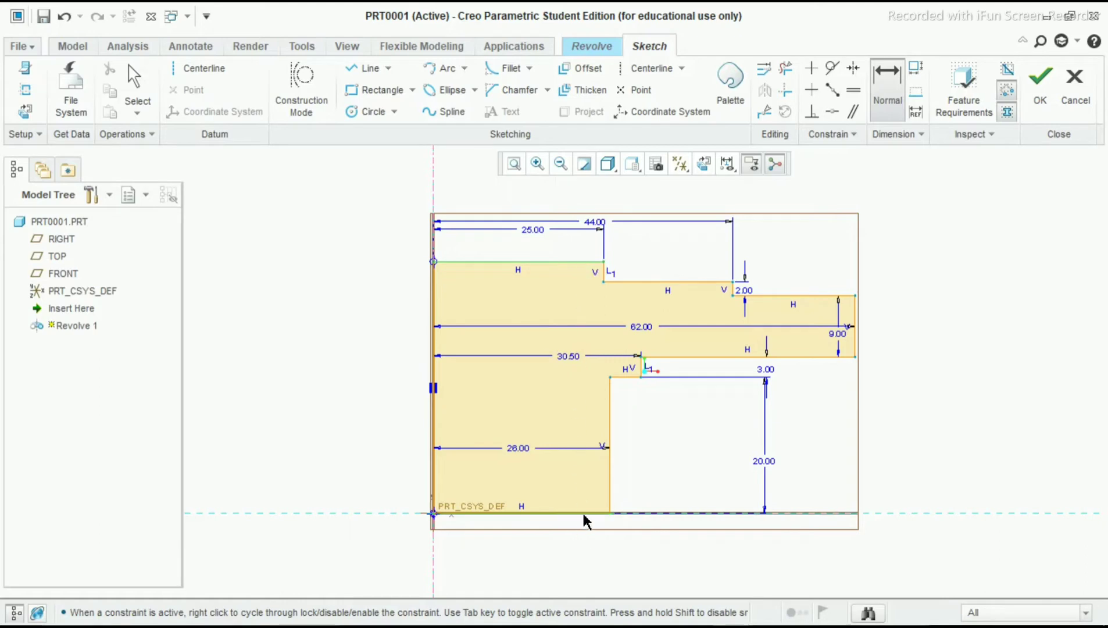
{"action": "middle_click", "coordinate": [933, 419]}
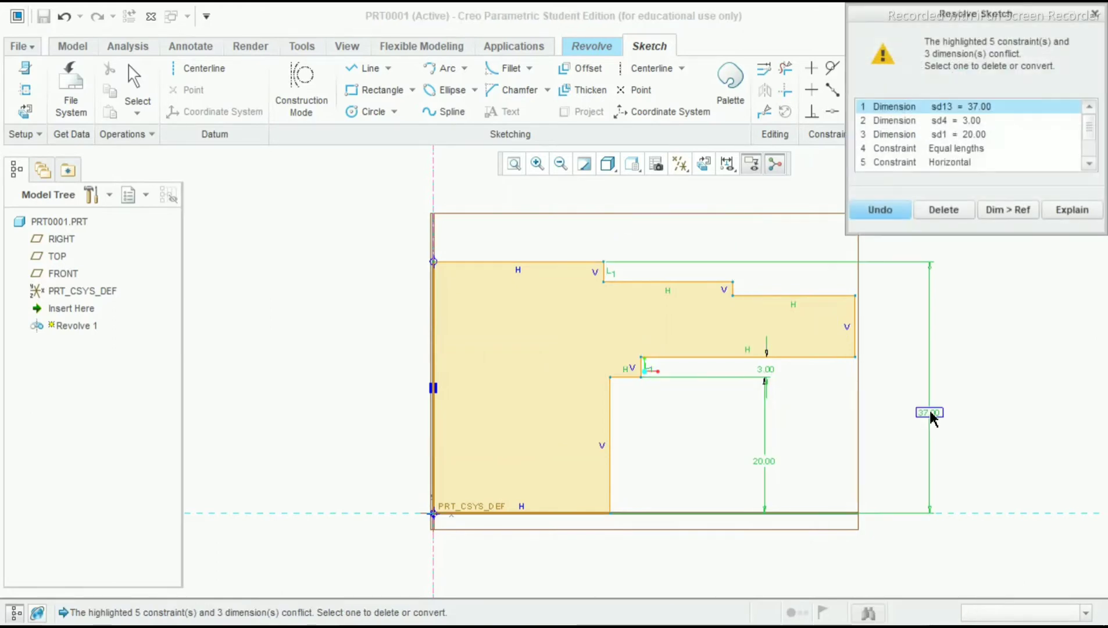
{"action": "left_click", "coordinate": [972, 137]}
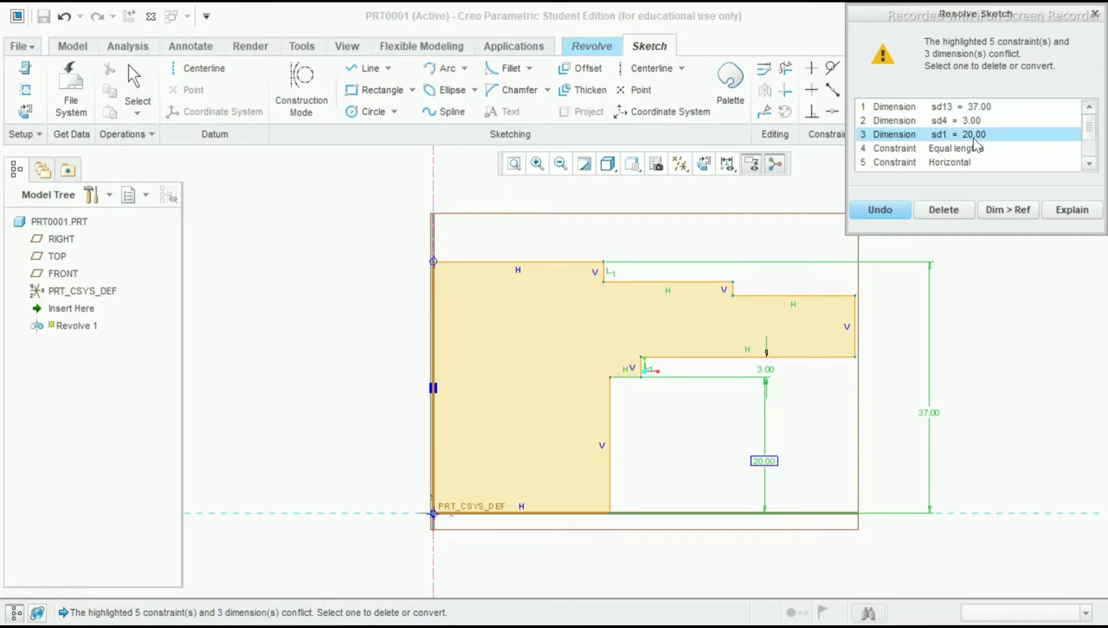
{"action": "left_click", "coordinate": [970, 151]}
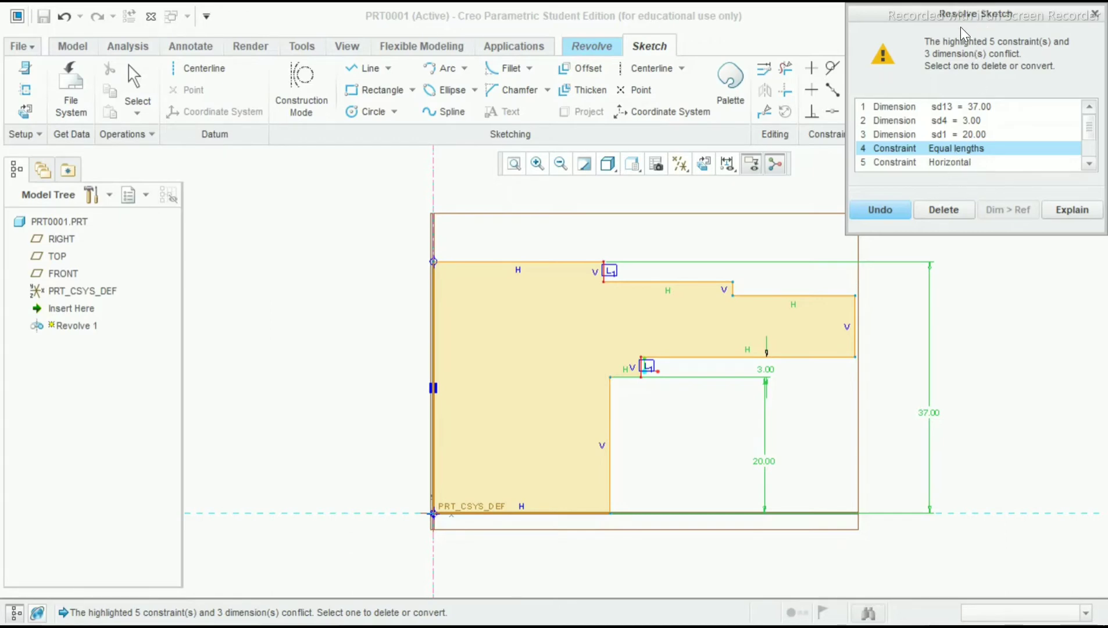
{"action": "left_click", "coordinate": [934, 208]}
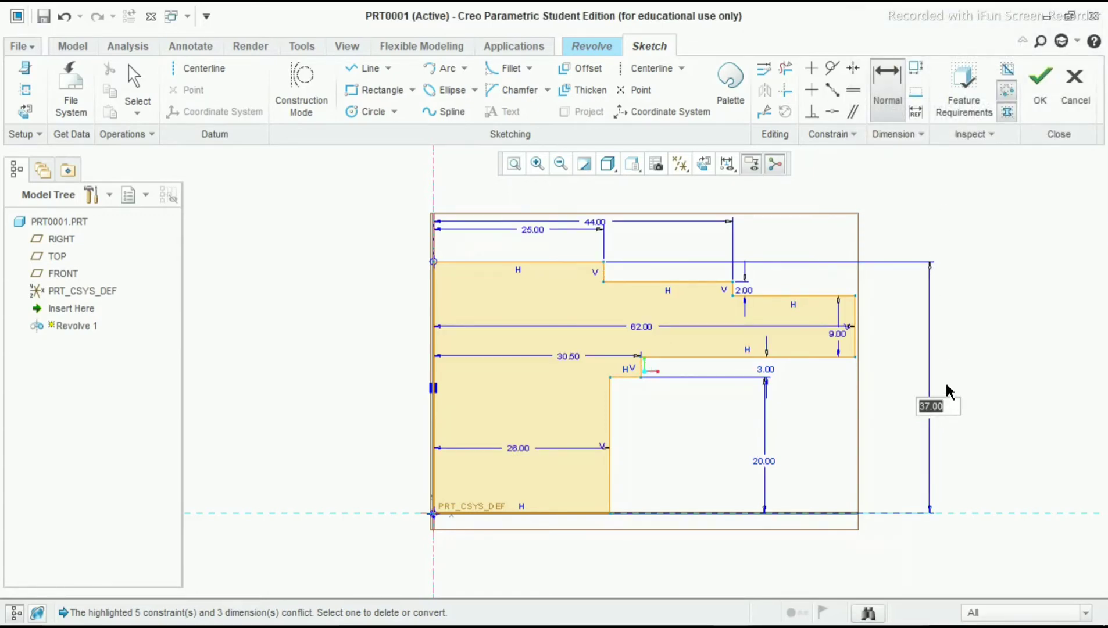
{"action": "type", "text": "38"}
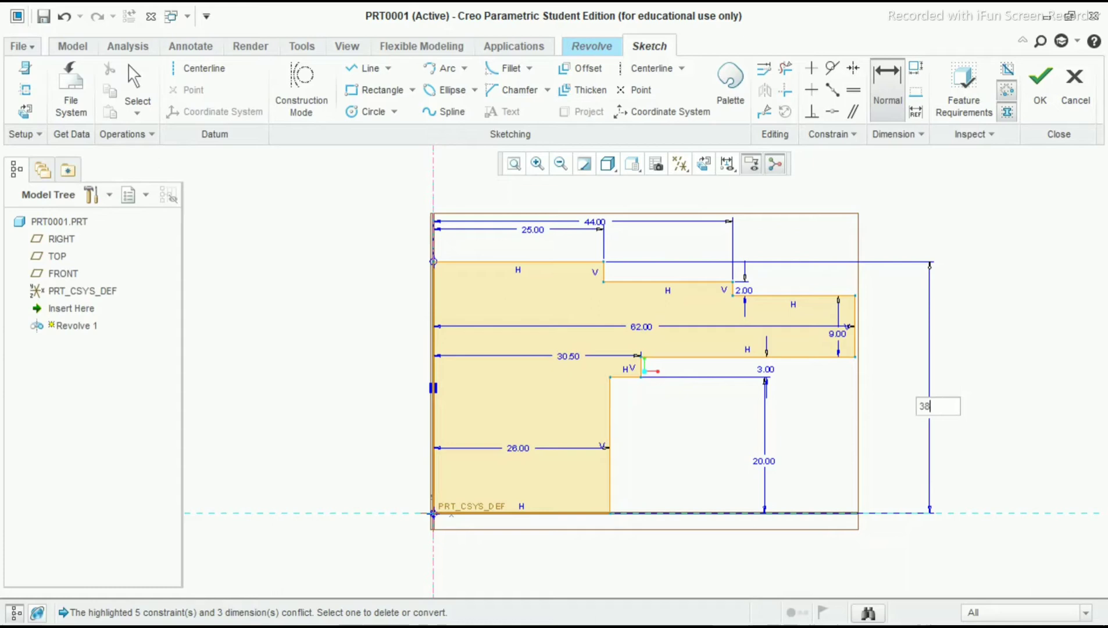
{"action": "key", "text": "Return"}
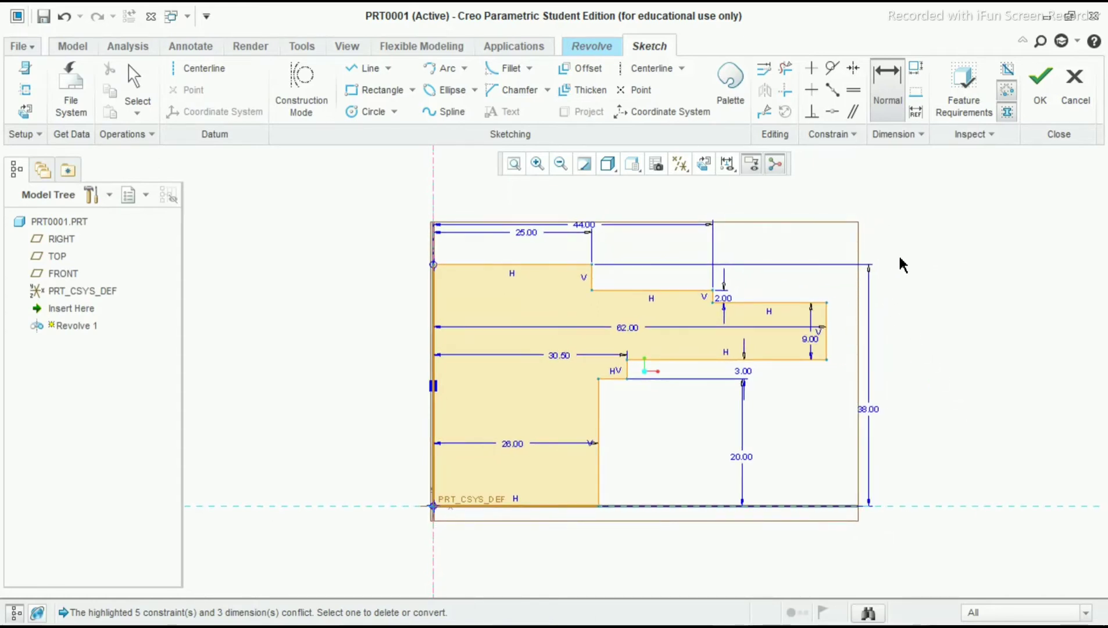
{"action": "middle_click", "coordinate": [975, 254]}
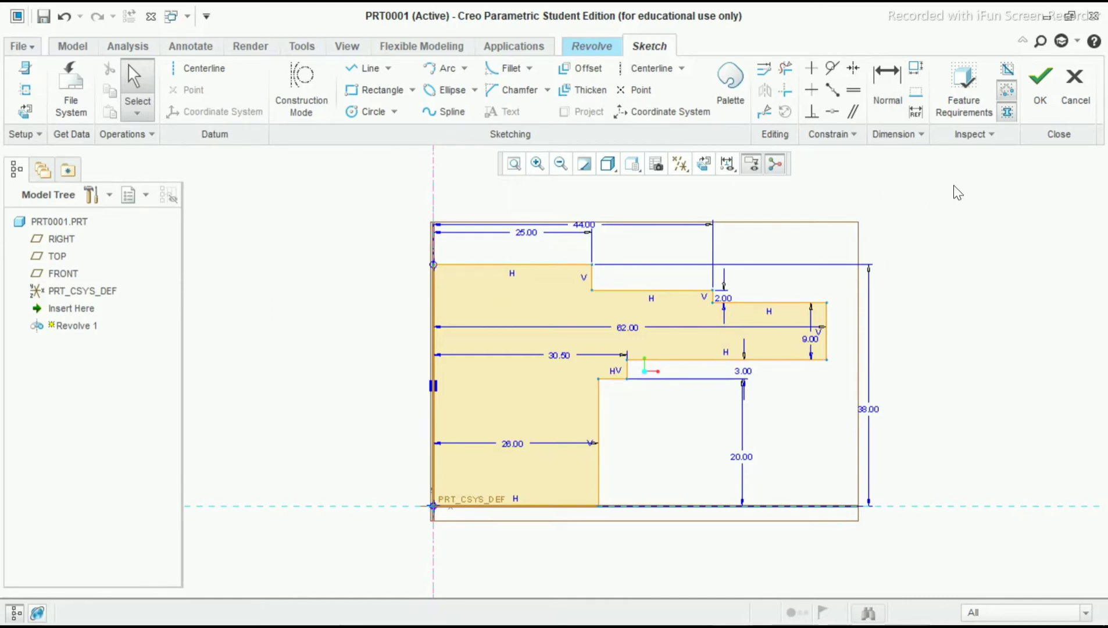
- Finish the profile sketch and revolve it 360 degrees about its internal centerline
{"action": "left_click", "coordinate": [1049, 104]}
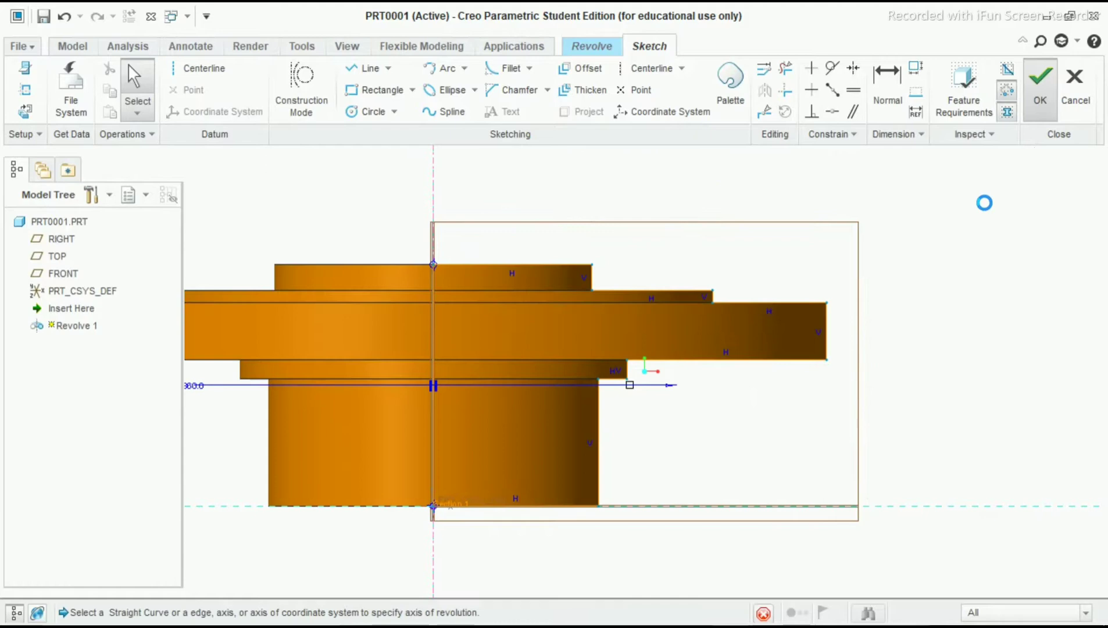
{"action": "mouse_move", "coordinate": [607, 359]}
{"action": "middle_mouse_down"}
{"action": "mouse_move", "coordinate": [638, 351]}
{"action": "mouse_move", "coordinate": [566, 299]}
{"action": "mouse_move", "coordinate": [514, 331]}
{"action": "middle_mouse_up"}
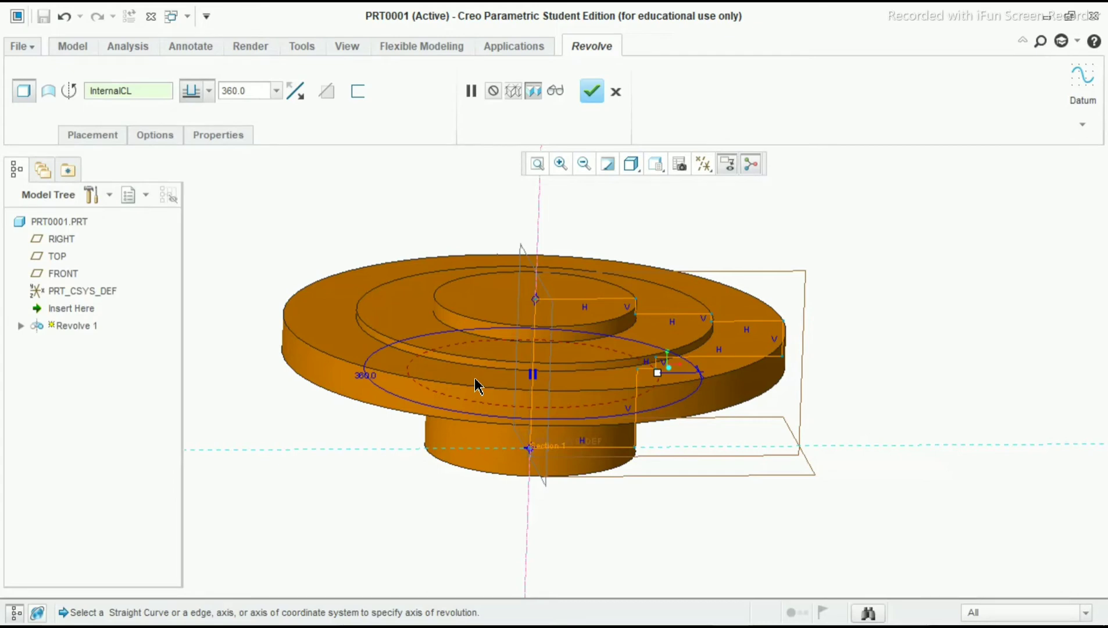
{"action": "left_click", "coordinate": [592, 93]}
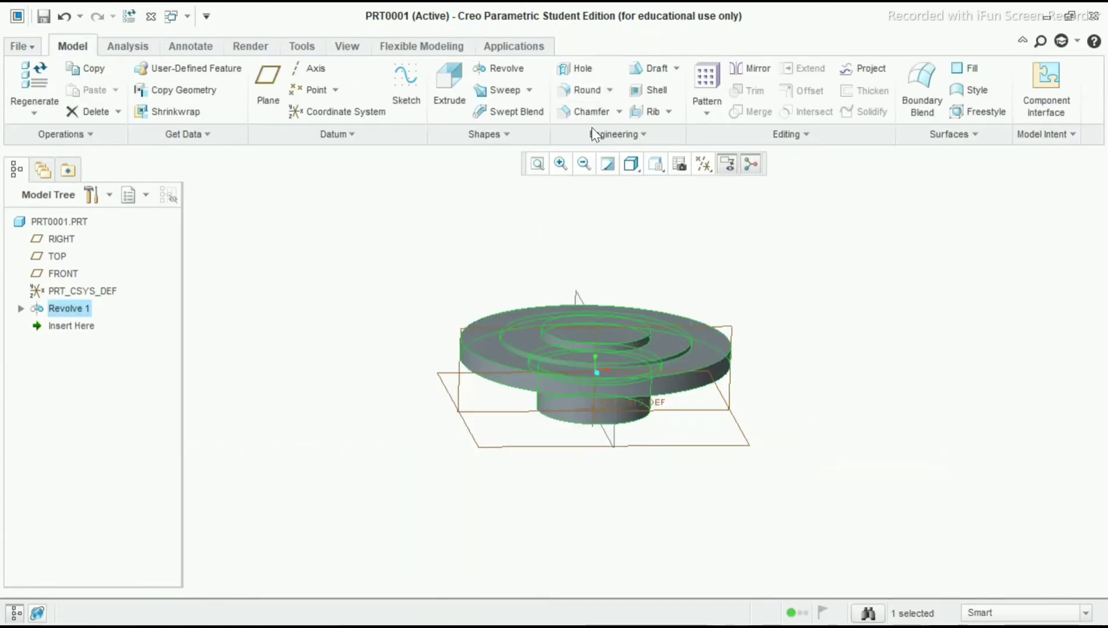
- Start an Extrude sketch on the flat upper face of the flange's smallest raised step
{"action": "left_click", "coordinate": [634, 264]}
{"action": "scroll", "coordinate": [633, 264], "scroll_direction": "down", "scroll_amount": 2}
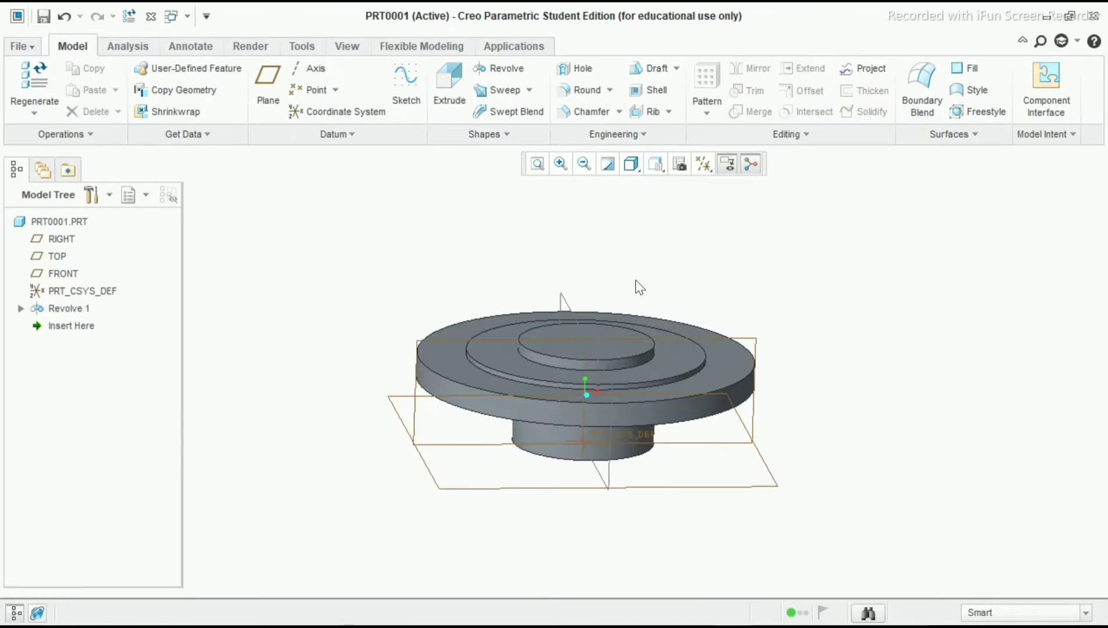
{"action": "left_click", "coordinate": [617, 345]}
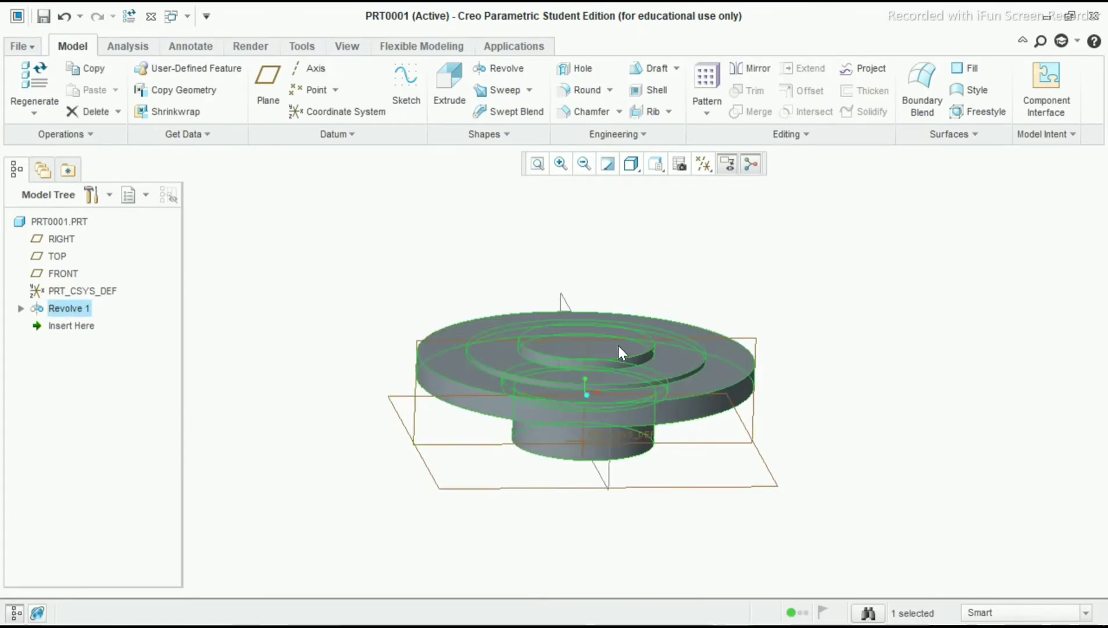
{"action": "left_click", "coordinate": [709, 289]}
{"action": "scroll", "coordinate": [586, 359], "scroll_direction": "down", "scroll_amount": 2}
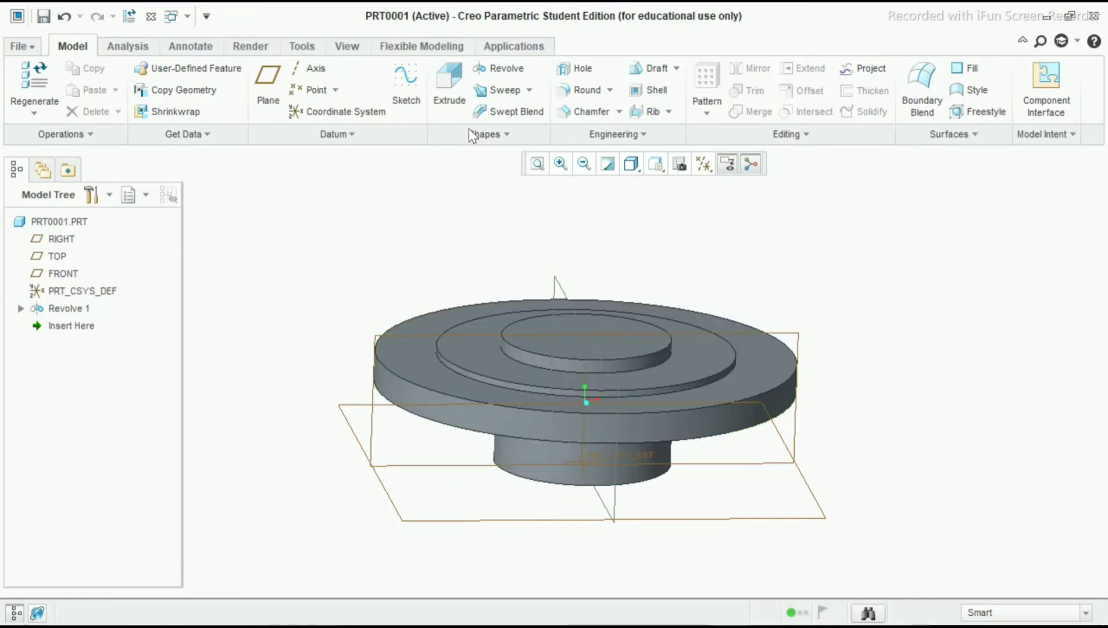
{"action": "left_click", "coordinate": [609, 339]}
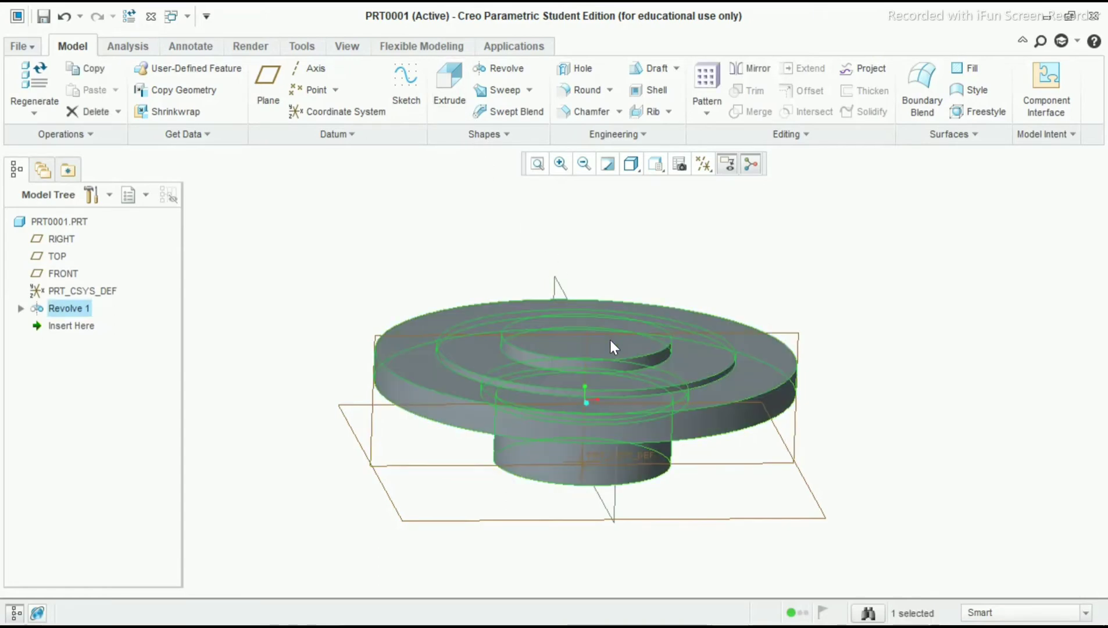
{"action": "left_click", "coordinate": [600, 341]}
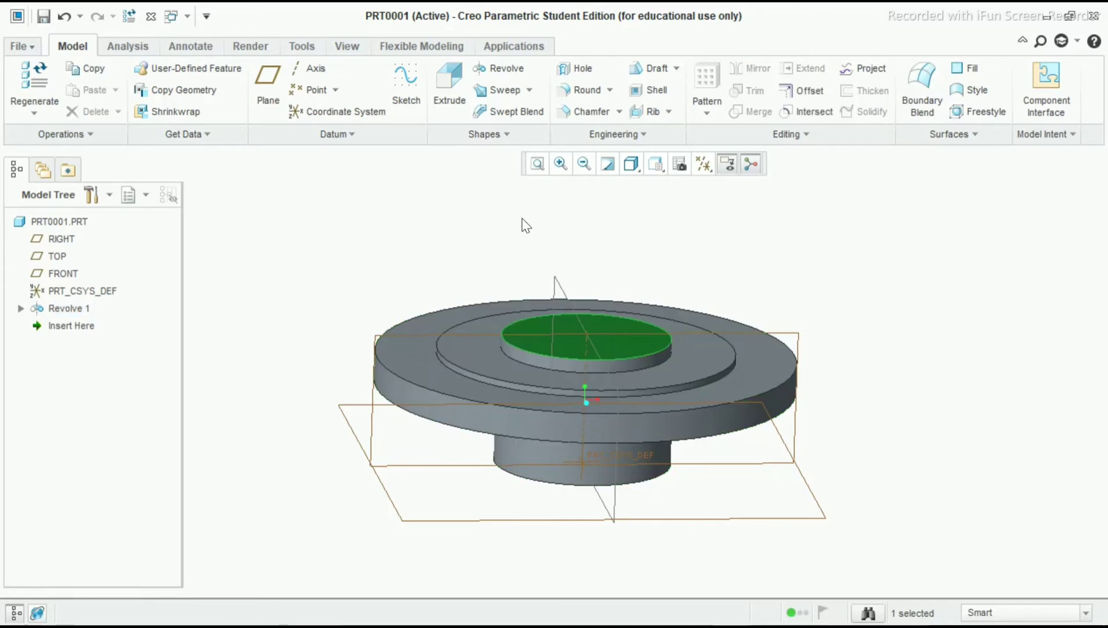
{"action": "left_click", "coordinate": [462, 95]}
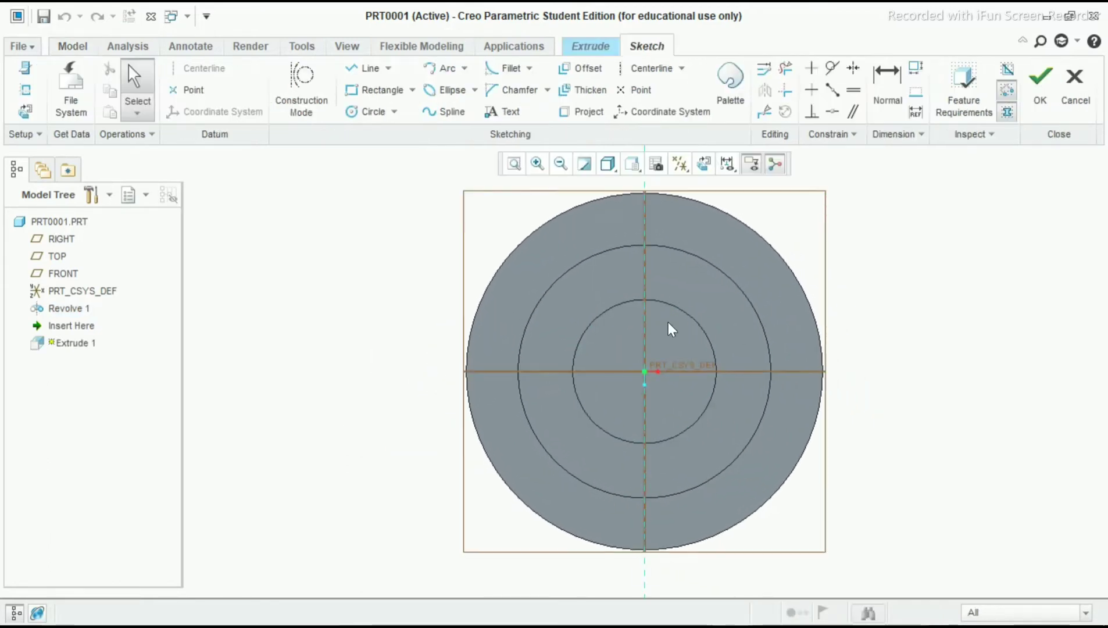
- Sketch a circle about 31.2 in diameter centered on the origin
{"action": "left_click", "coordinate": [371, 112]}
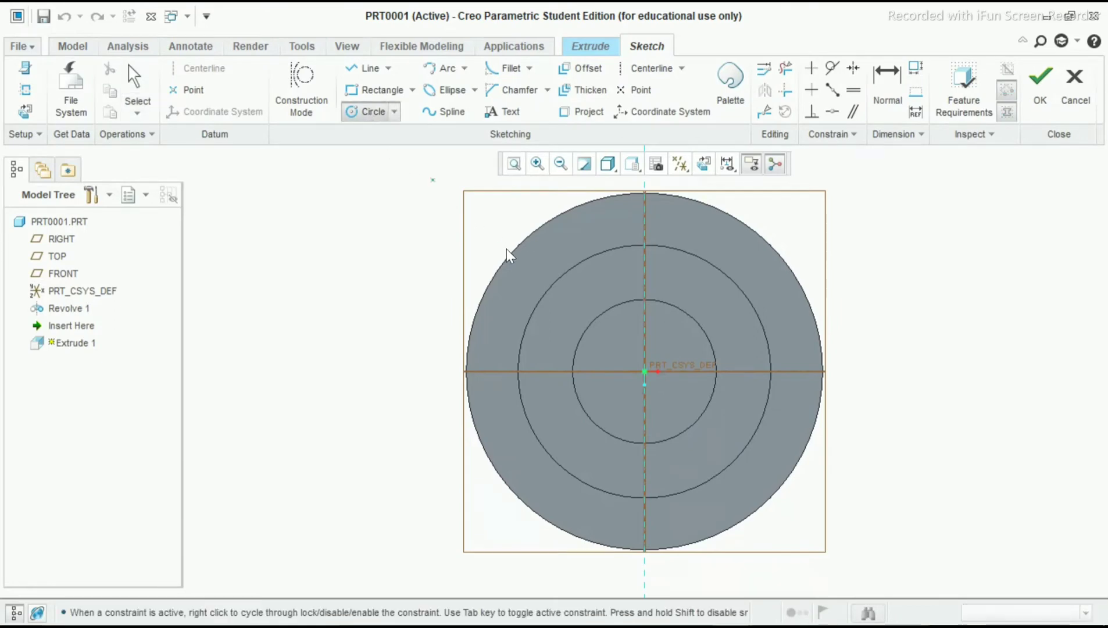
{"action": "left_click", "coordinate": [644, 372]}
{"action": "left_click", "coordinate": [657, 412]}
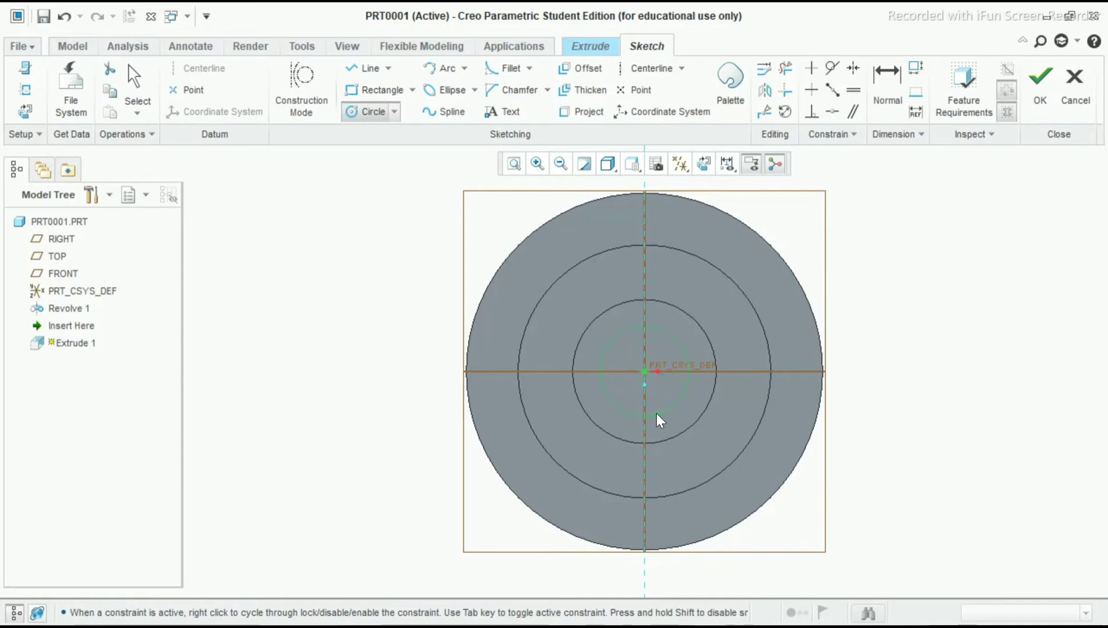
{"action": "scroll", "coordinate": [864, 321], "scroll_direction": "up", "scroll_amount": 1}
{"action": "middle_click", "coordinate": [865, 321]}
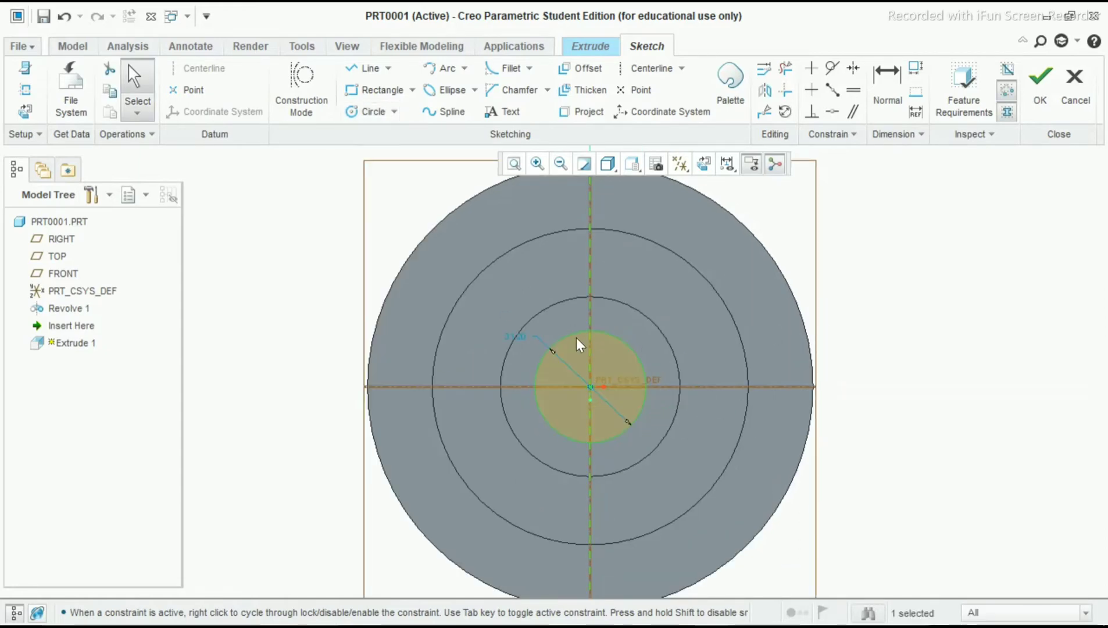
- Set the circle's diameter to 39 and move its dimension outside the flange outline
{"action": "double_click", "coordinate": [514, 339]}
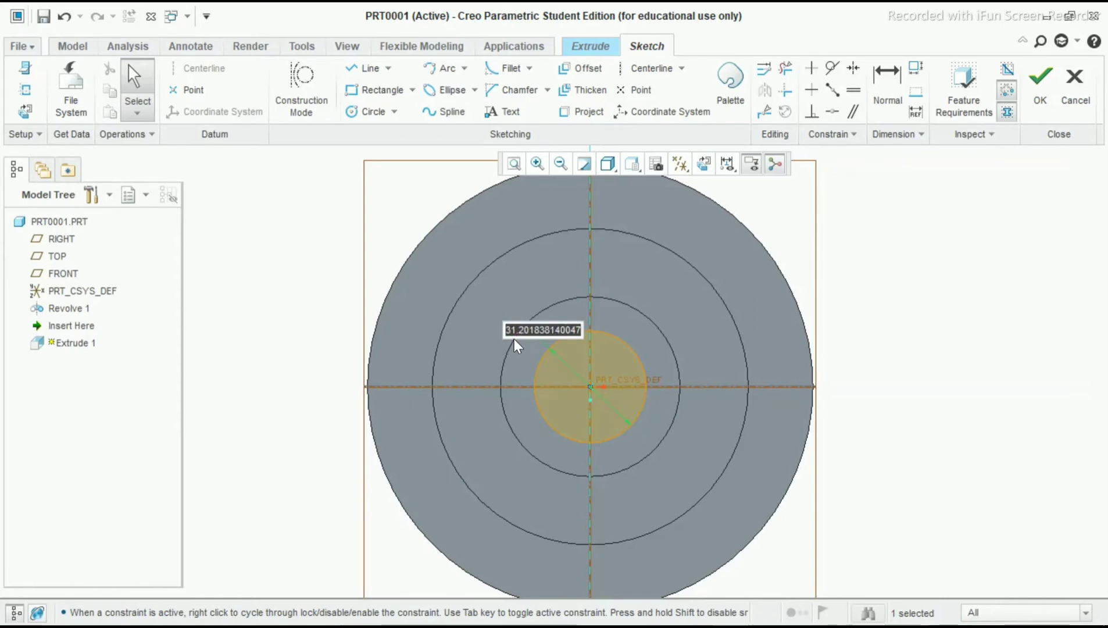
{"action": "type", "text": "39"}
{"action": "key", "text": "Return"}
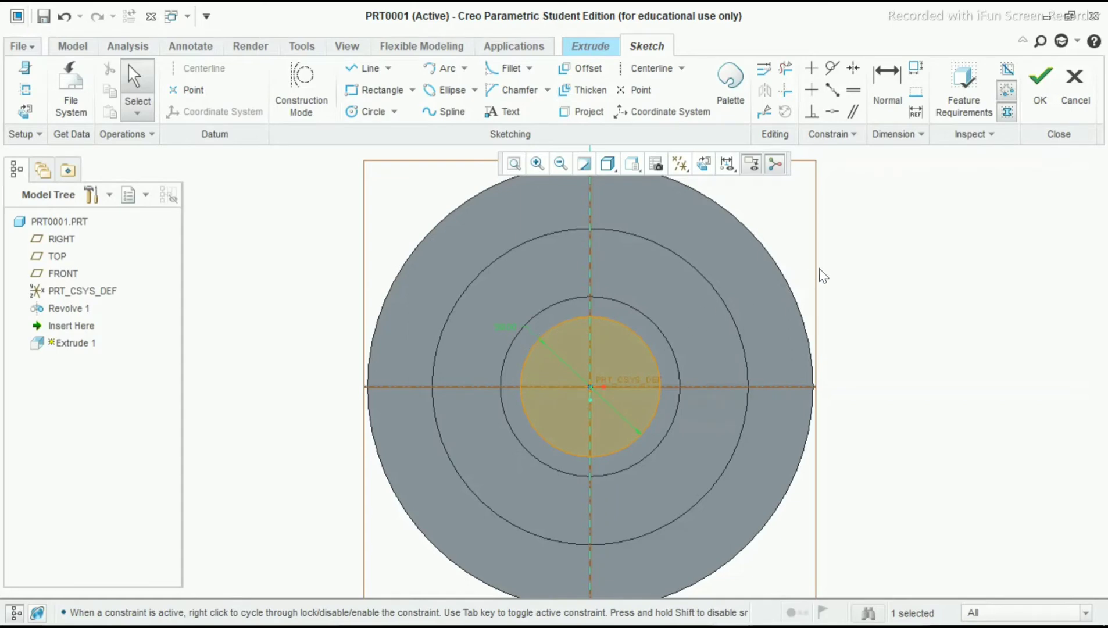
{"action": "left_click_drag", "start_coordinate": [504, 330], "coordinate": [329, 296]}
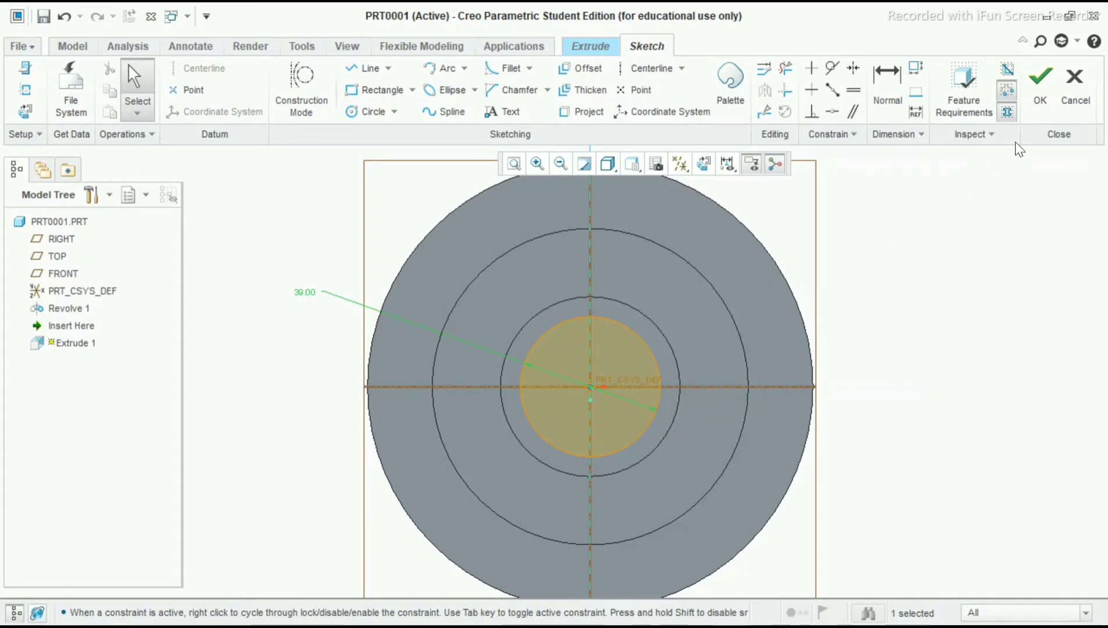
- Finish the circle sketch and extrude it as a 44.86 deep cut through the flange's center
{"action": "left_click", "coordinate": [1034, 93]}
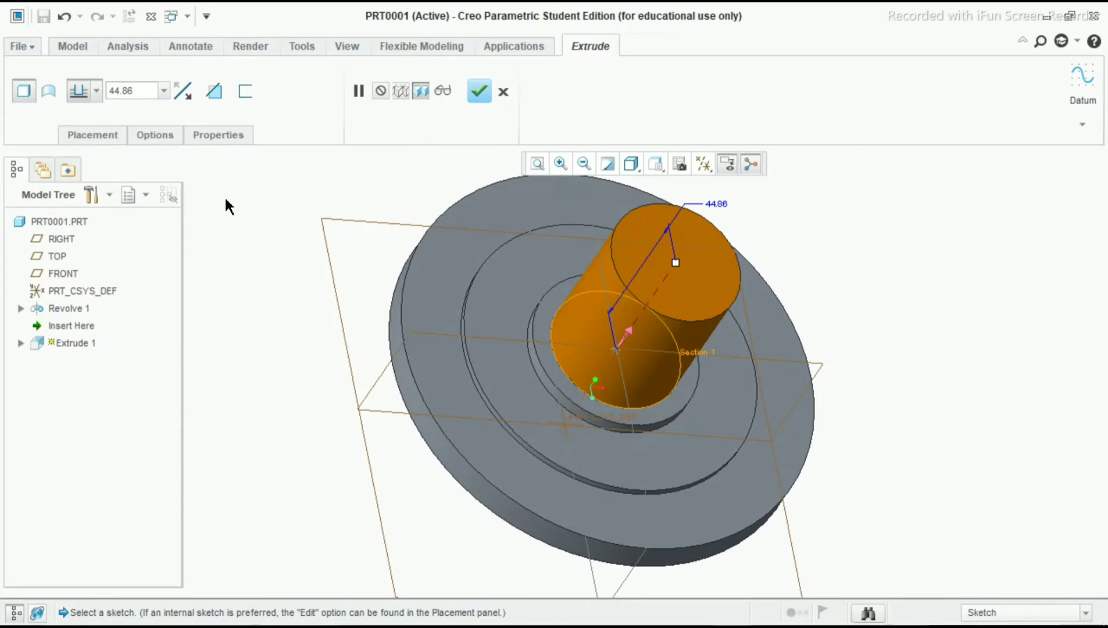
{"action": "left_click", "coordinate": [187, 100]}
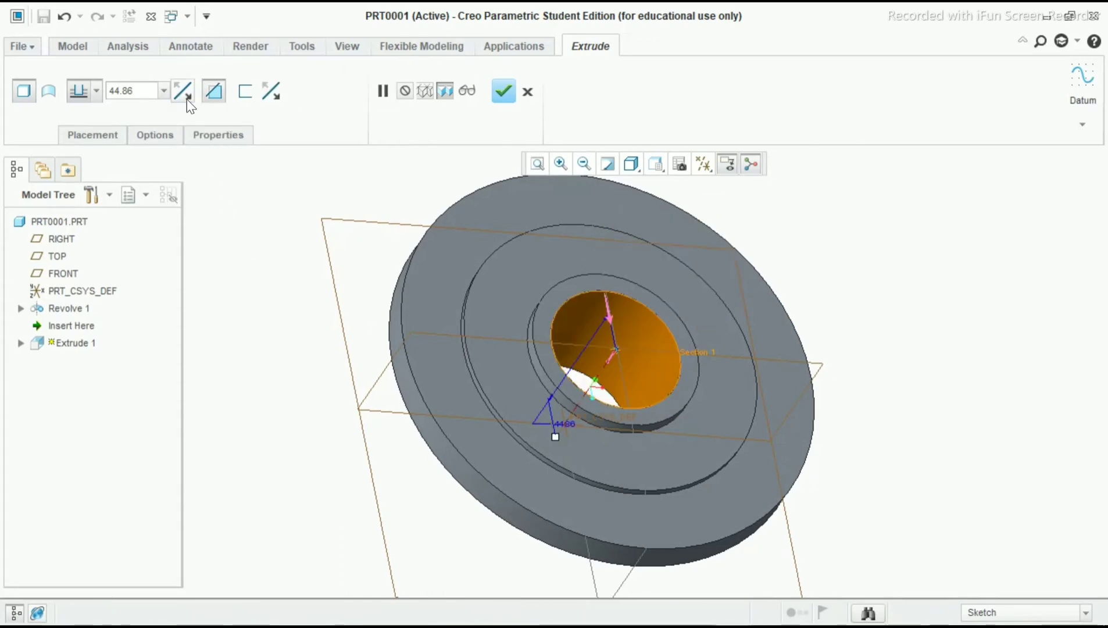
{"action": "mouse_move", "coordinate": [387, 250]}
{"action": "middle_mouse_down"}
{"action": "mouse_move", "coordinate": [363, 272]}
{"action": "mouse_move", "coordinate": [375, 286]}
{"action": "mouse_move", "coordinate": [405, 237]}
{"action": "mouse_move", "coordinate": [384, 274]}
{"action": "mouse_move", "coordinate": [386, 237]}
{"action": "mouse_move", "coordinate": [401, 236]}
{"action": "middle_mouse_up"}
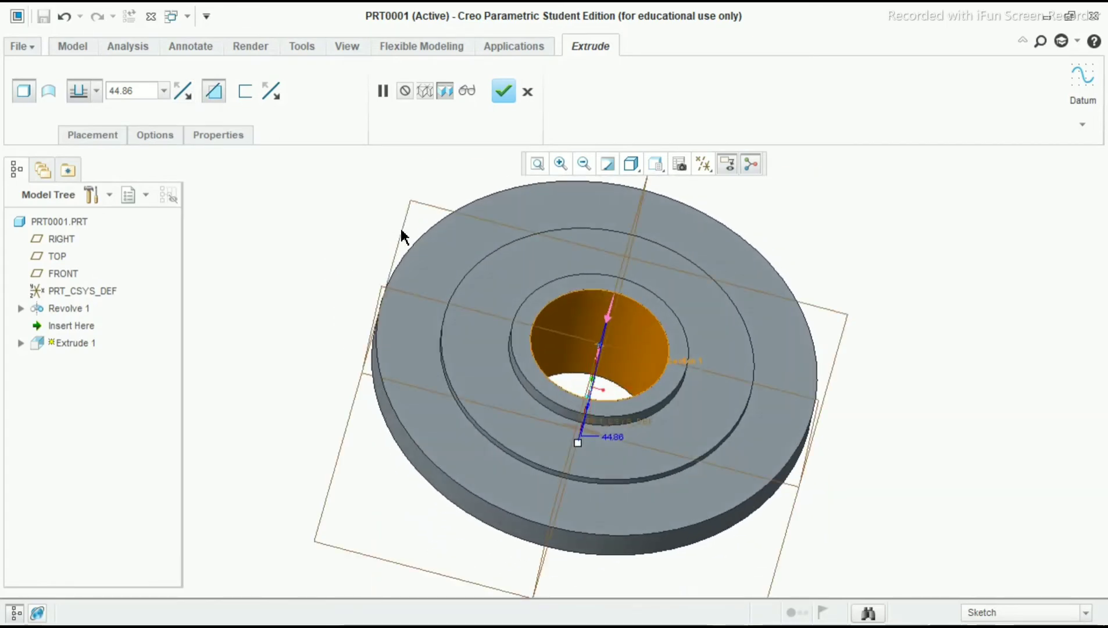
{"action": "left_click", "coordinate": [500, 92]}
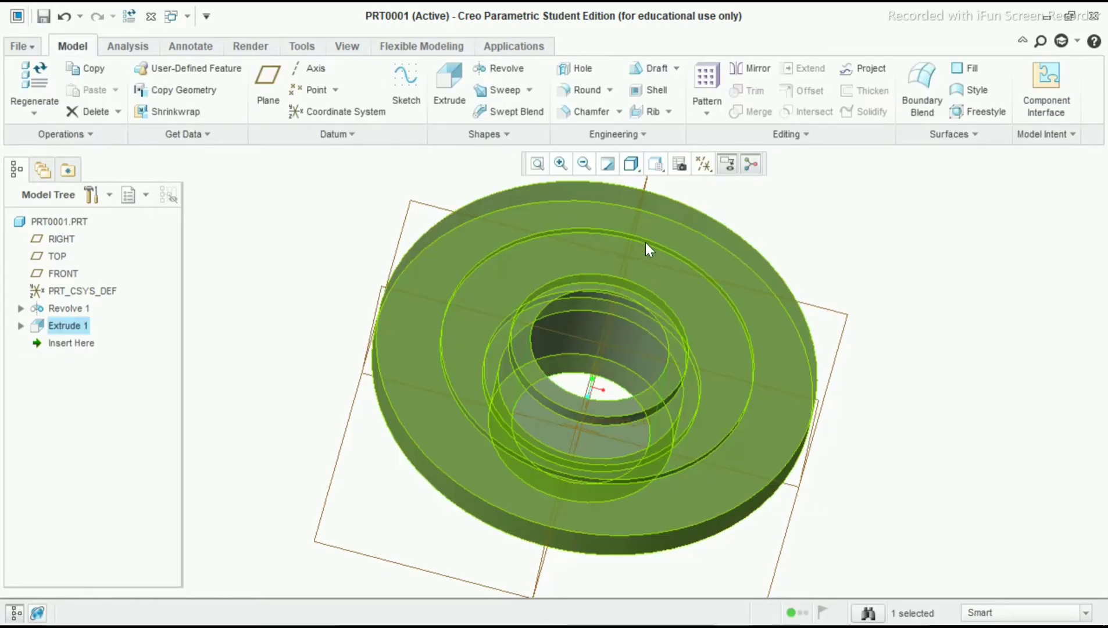
- Change the model's display style to Shading With Reflections and view the flange from the side
{"action": "left_click", "coordinate": [630, 163]}
{"action": "left_click", "coordinate": [639, 183]}
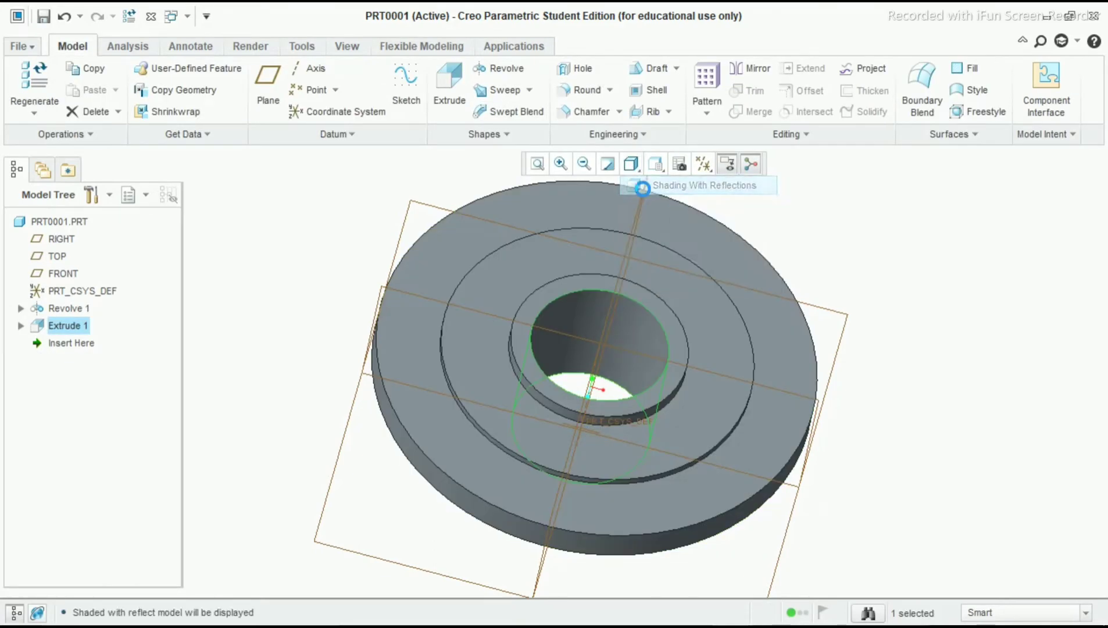
{"action": "left_click", "coordinate": [807, 219]}
{"action": "middle_click_drag", "start_coordinate": [807, 220], "coordinate": [803, 181]}
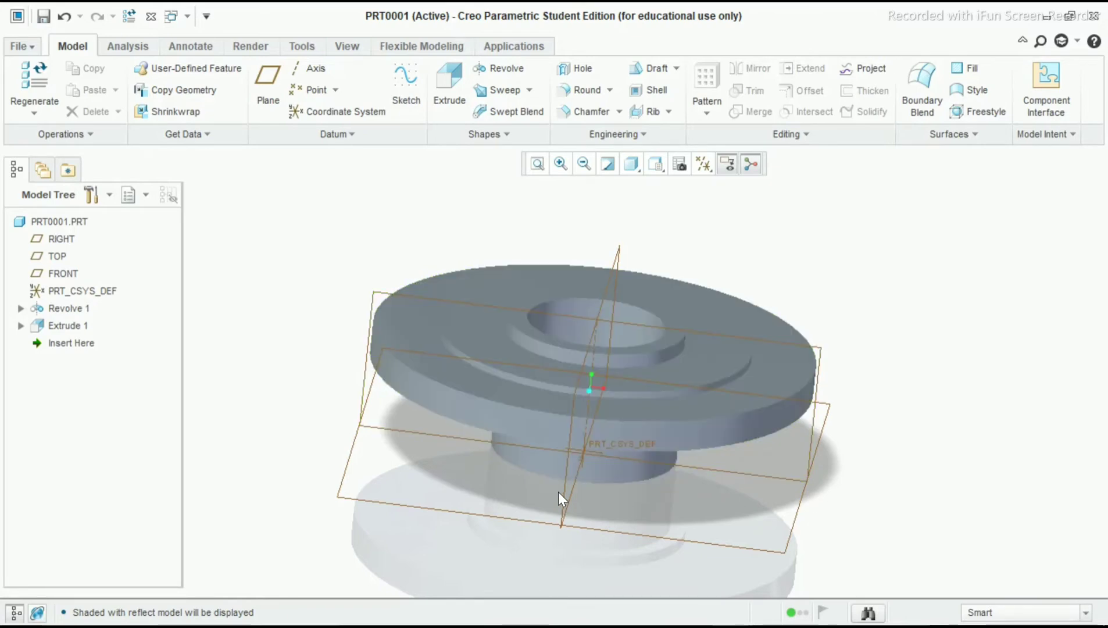
- Start a sketch on the RIGHT plane and add the flange disc's lower and upper faces as sketch references
{"action": "left_click", "coordinate": [563, 494]}
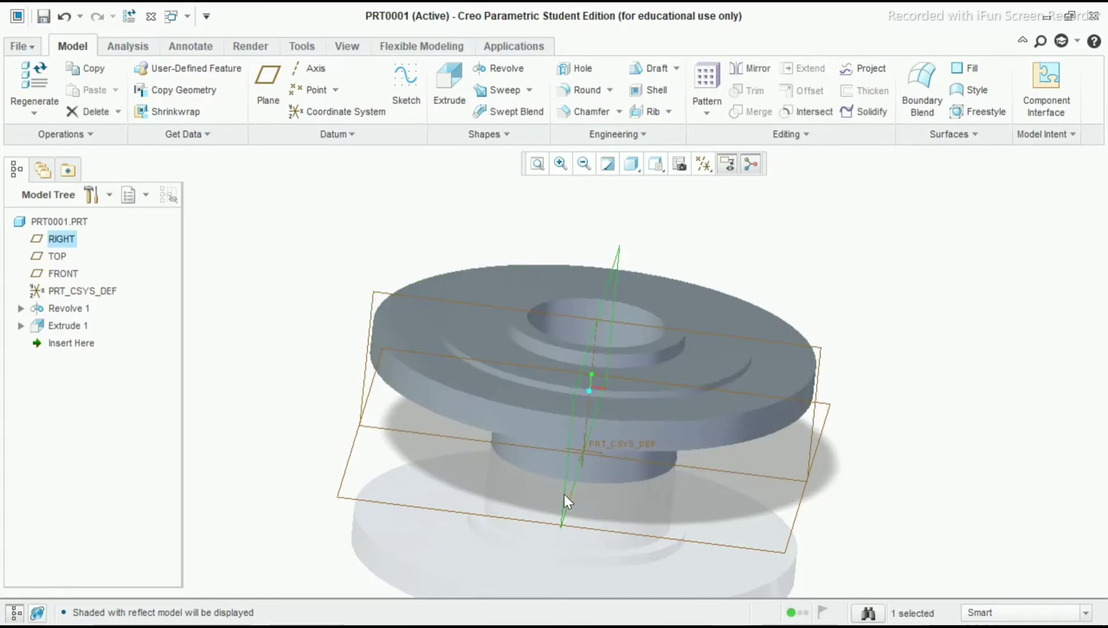
{"action": "left_click", "coordinate": [407, 84]}
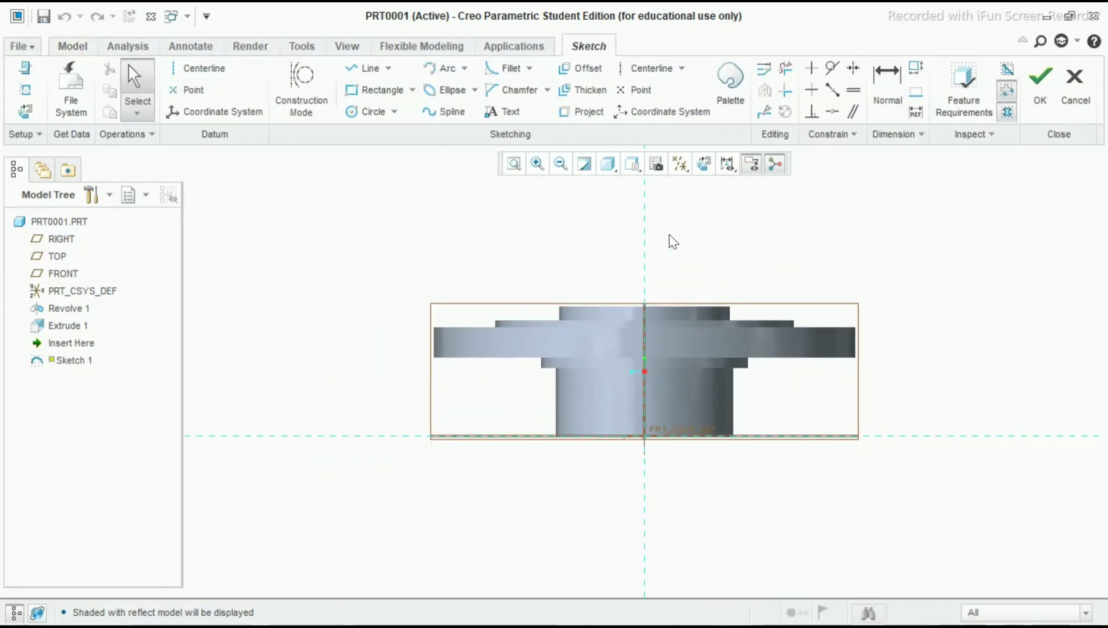
{"action": "scroll", "coordinate": [704, 302], "scroll_direction": "down", "scroll_amount": 1}
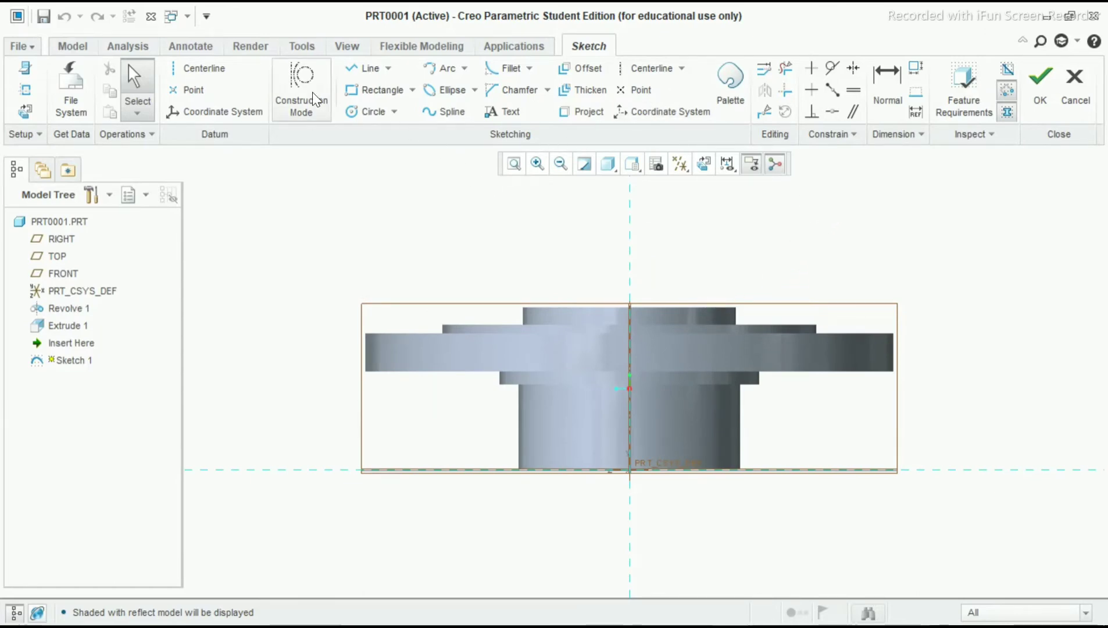
{"action": "left_click", "coordinate": [27, 92]}
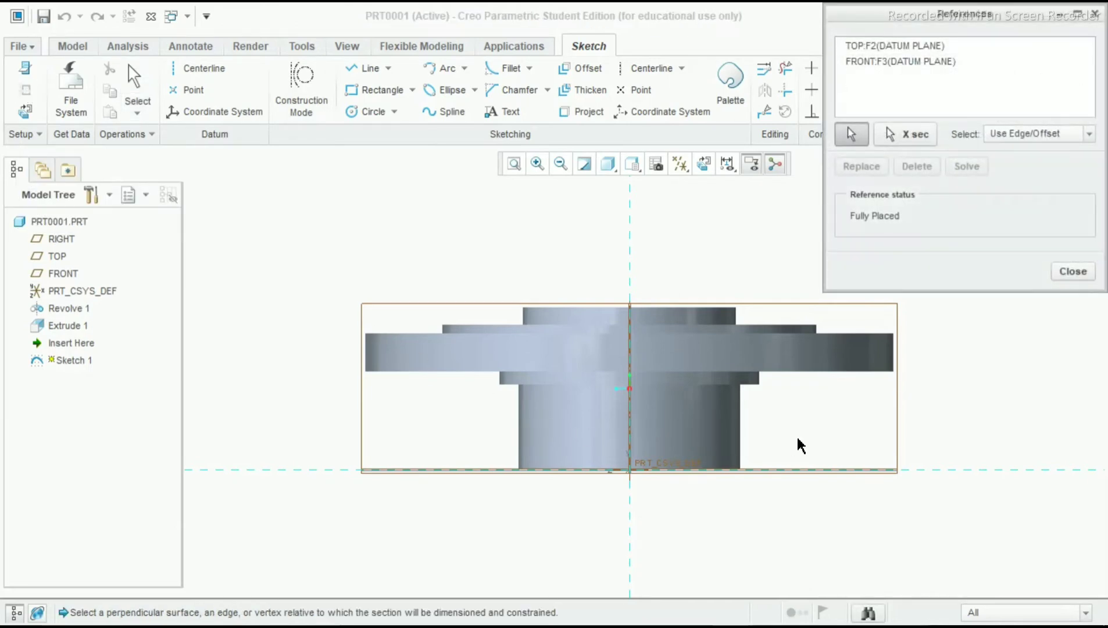
{"action": "left_click", "coordinate": [828, 375]}
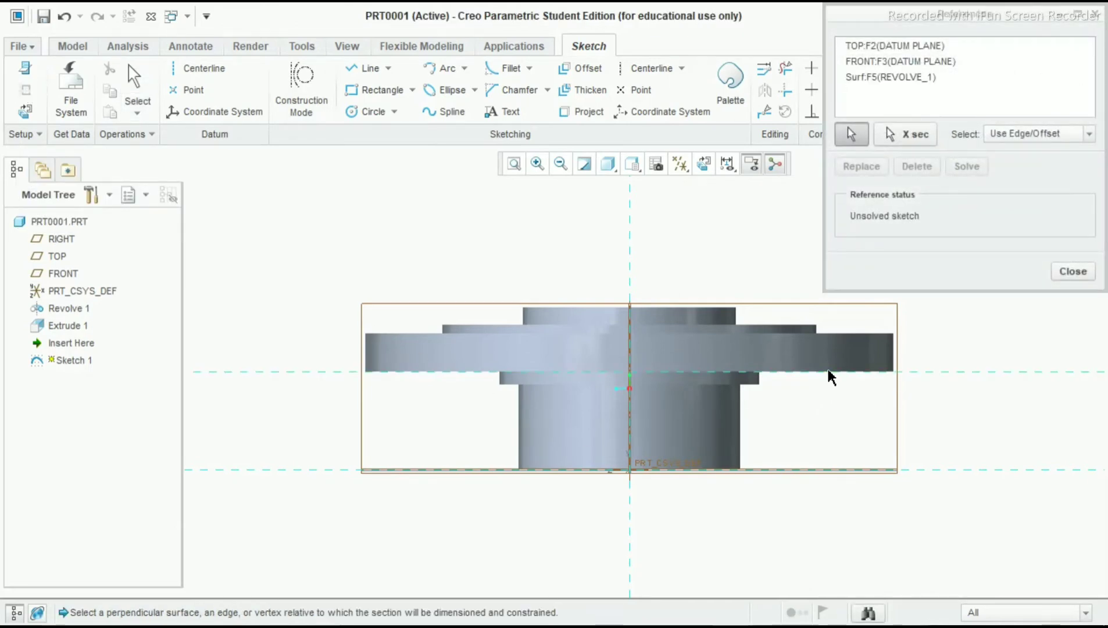
{"action": "left_click", "coordinate": [852, 335]}
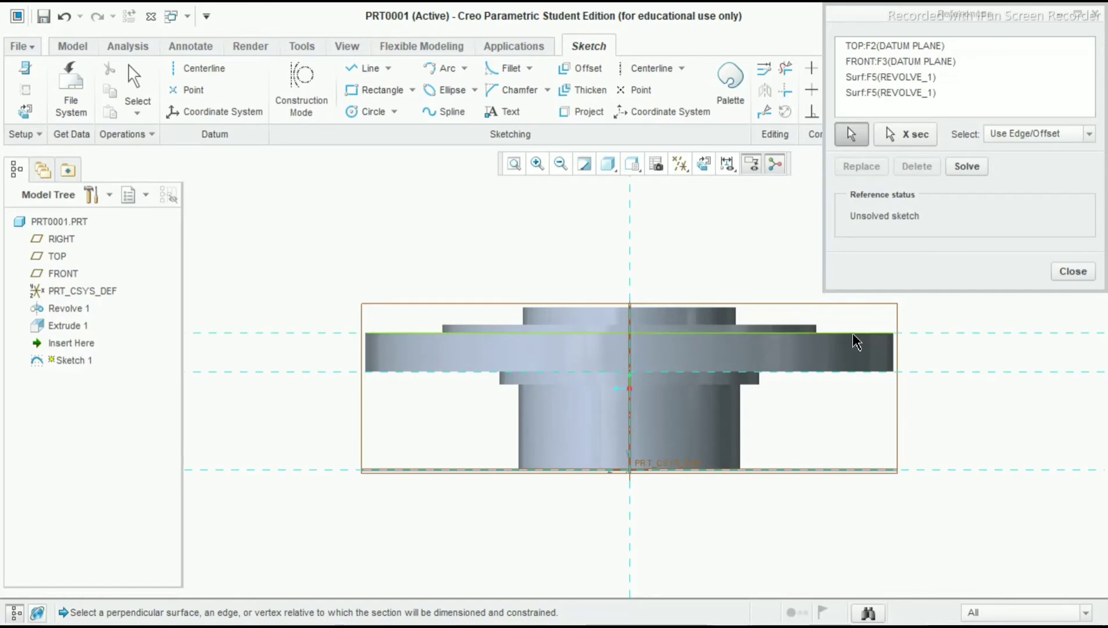
{"action": "left_click", "coordinate": [1080, 276]}
- Sketch a slanted line from the disc's underside reference outward and upward past its upper face, rising about 19.2
{"action": "scroll", "coordinate": [902, 331], "scroll_direction": "up", "scroll_amount": 4}
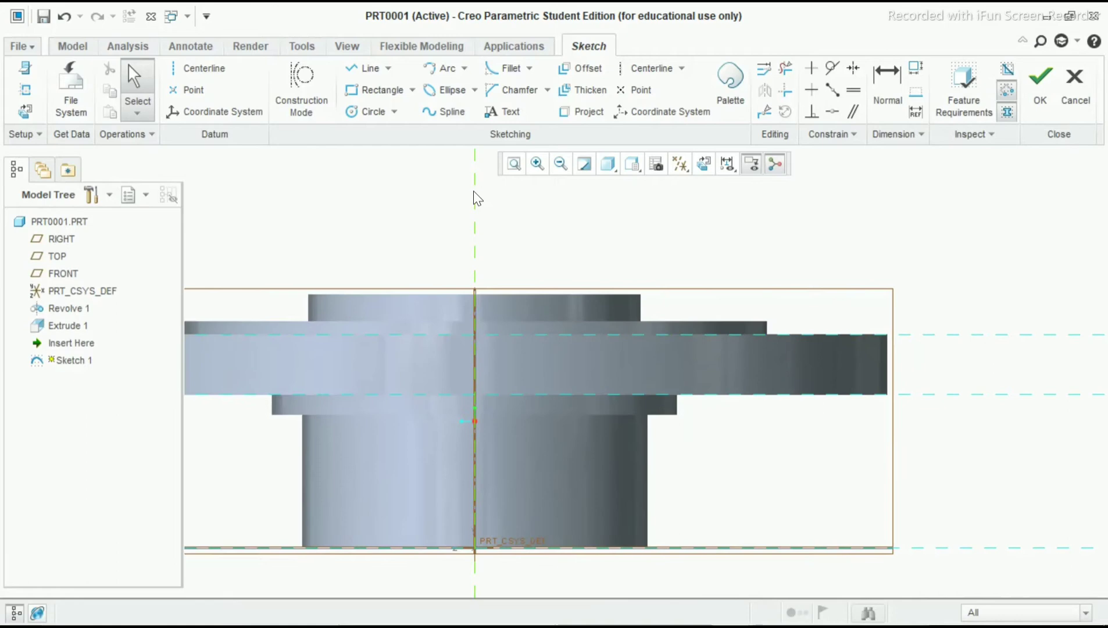
{"action": "left_click", "coordinate": [367, 73]}
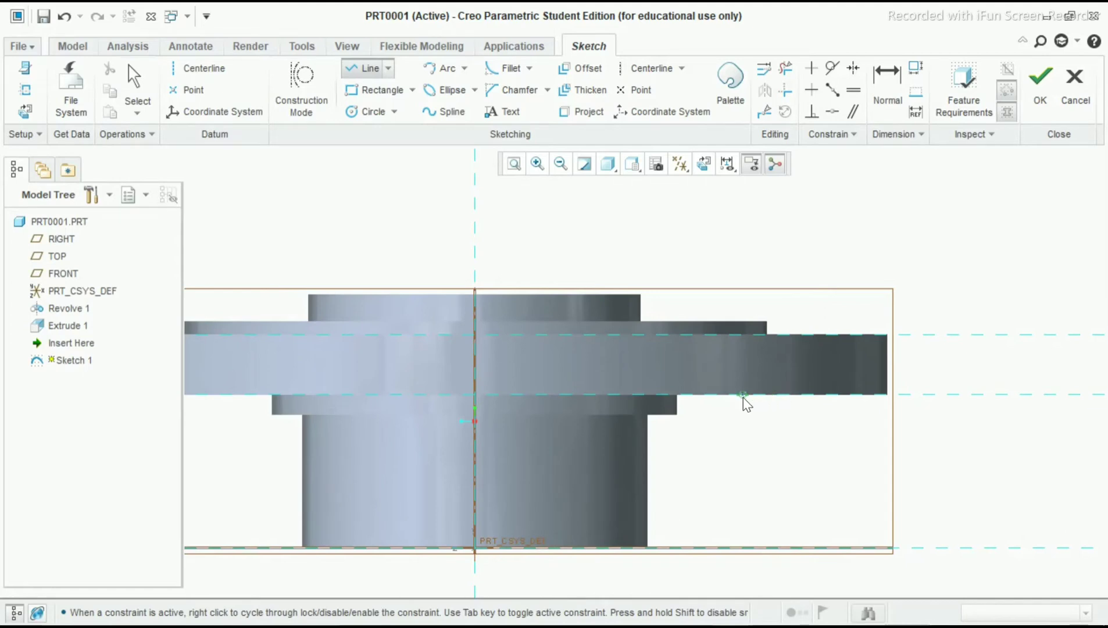
{"action": "left_click", "coordinate": [775, 394]}
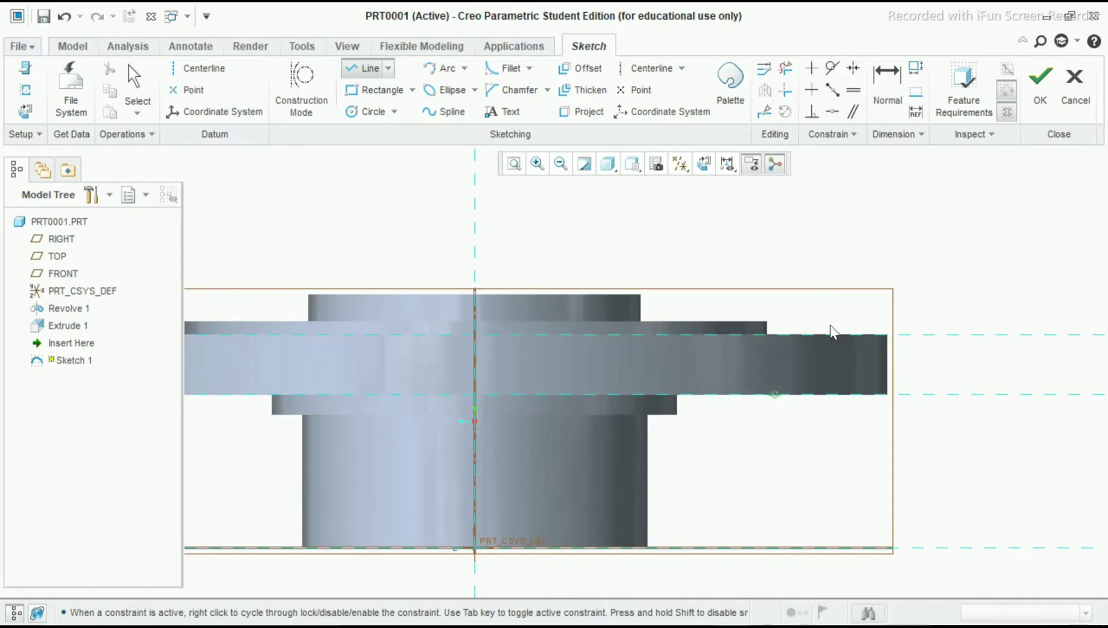
{"action": "left_click", "coordinate": [865, 267]}
{"action": "middle_click", "coordinate": [946, 249]}
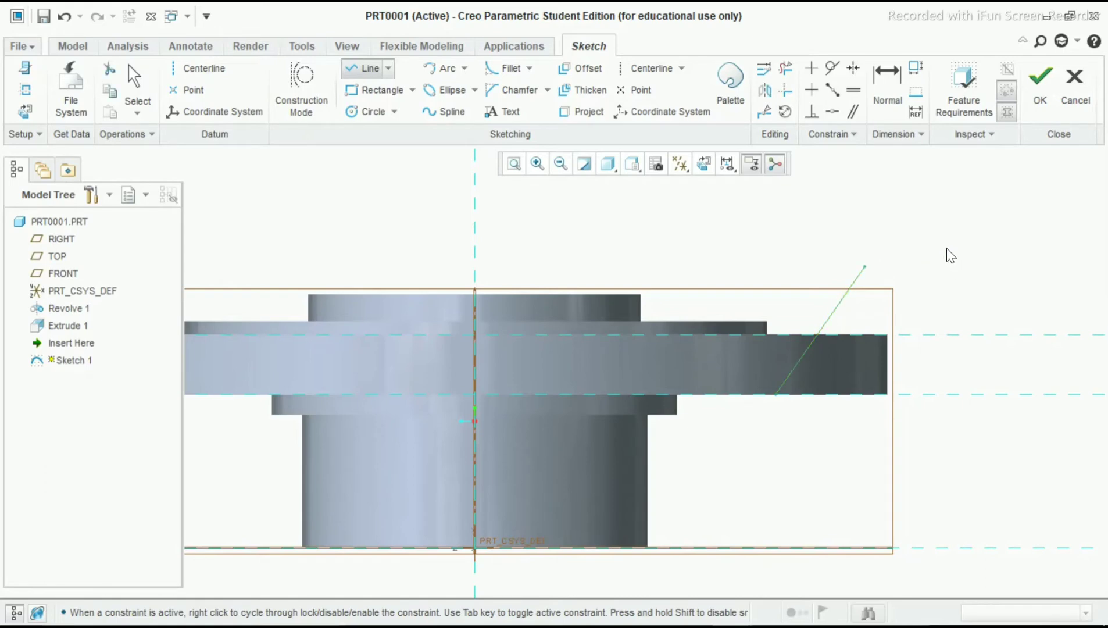
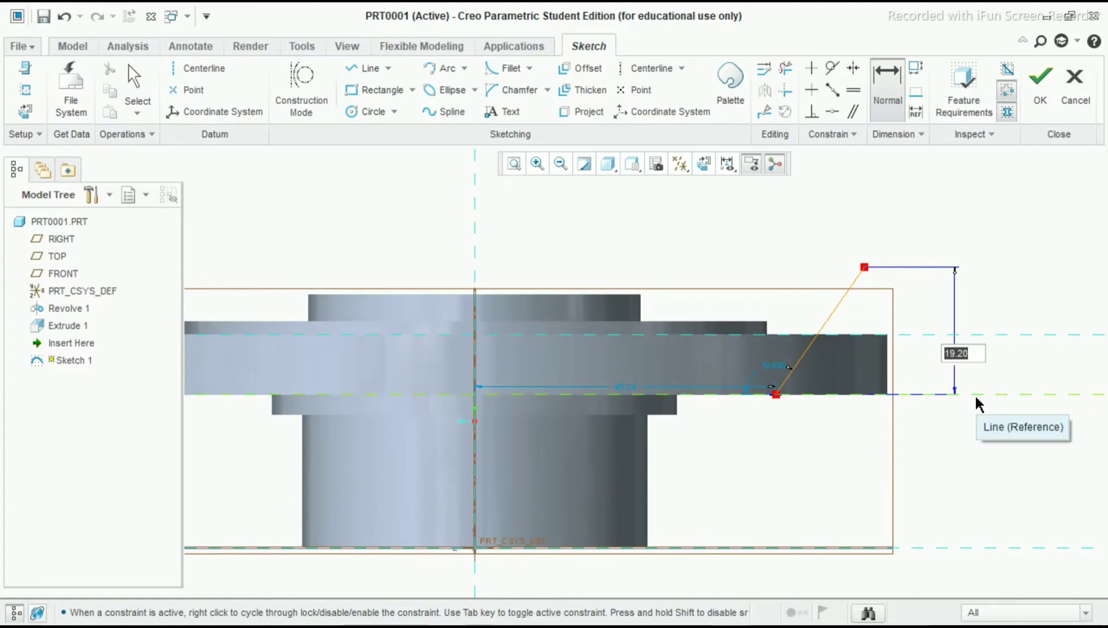
- Set the slanted line's vertical height above the disc's underside reference to 15
{"action": "type", "text": "1"}
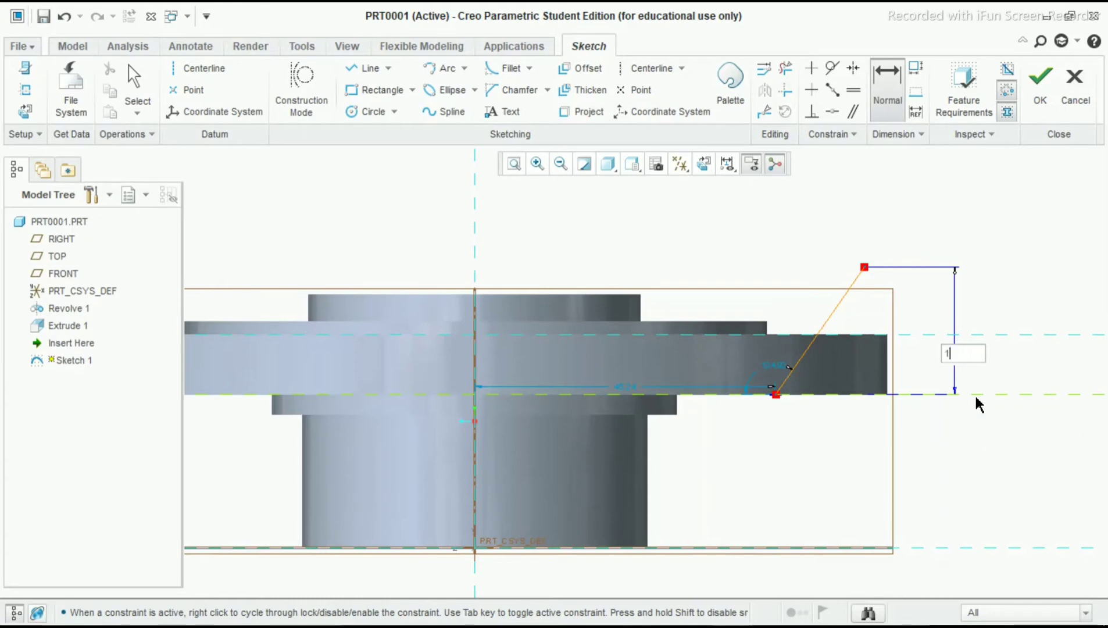
{"action": "type", "text": "5"}
{"action": "key", "text": "Return"}
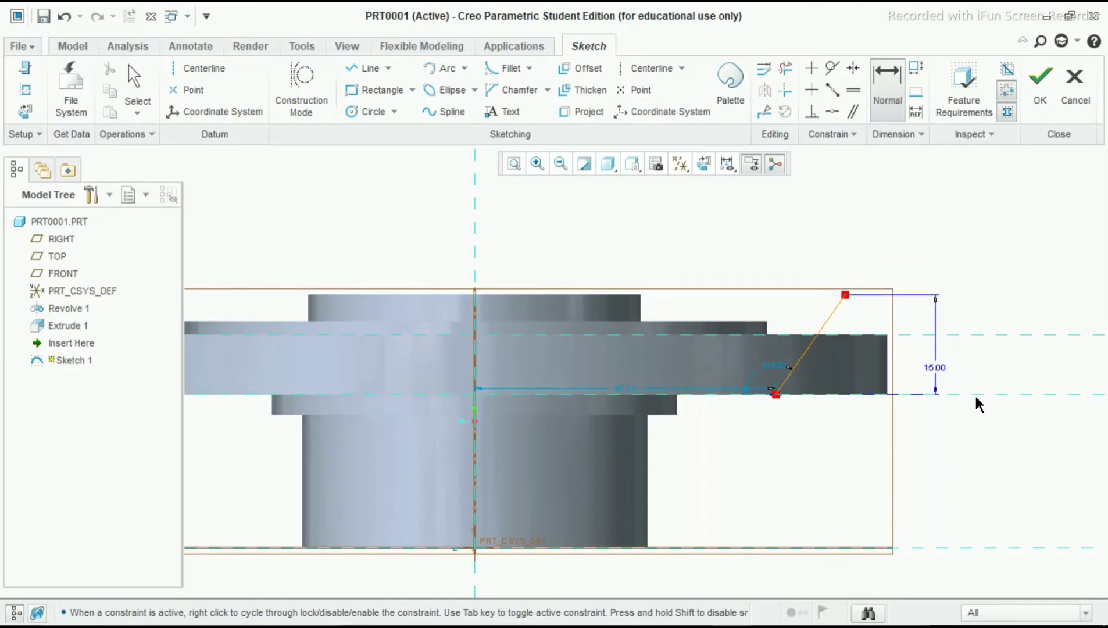
- Dimension the line's angle to the disc's underside reference as 45 degrees and move the height dimension clear of the angle dimension
{"action": "left_click", "coordinate": [802, 377]}
{"action": "middle_click", "coordinate": [981, 355]}
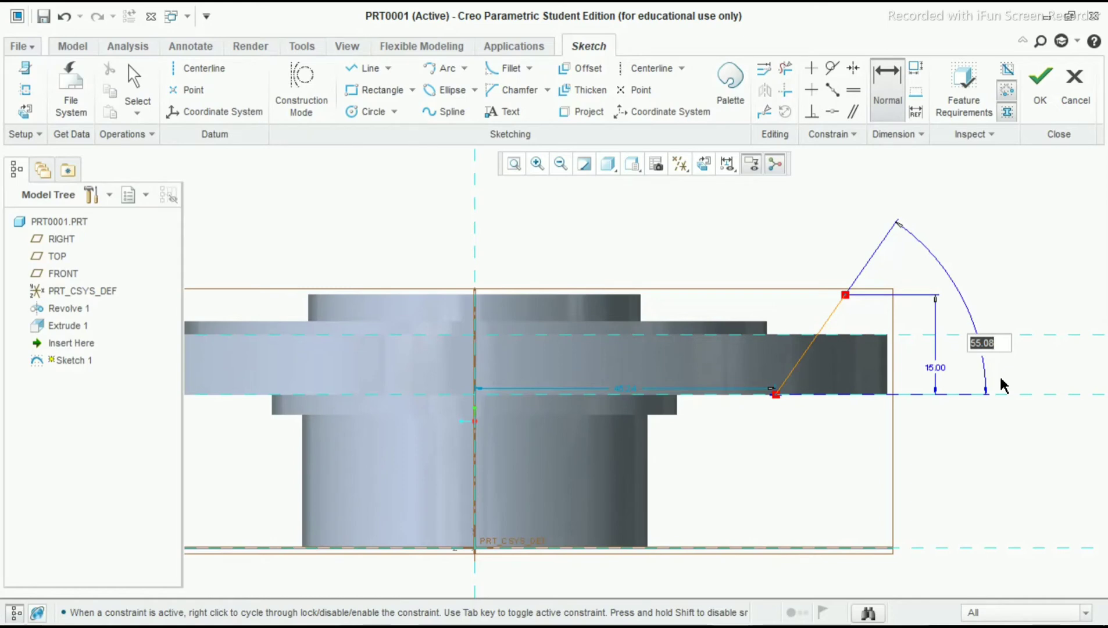
{"action": "type", "text": "45"}
{"action": "key", "text": "Return"}
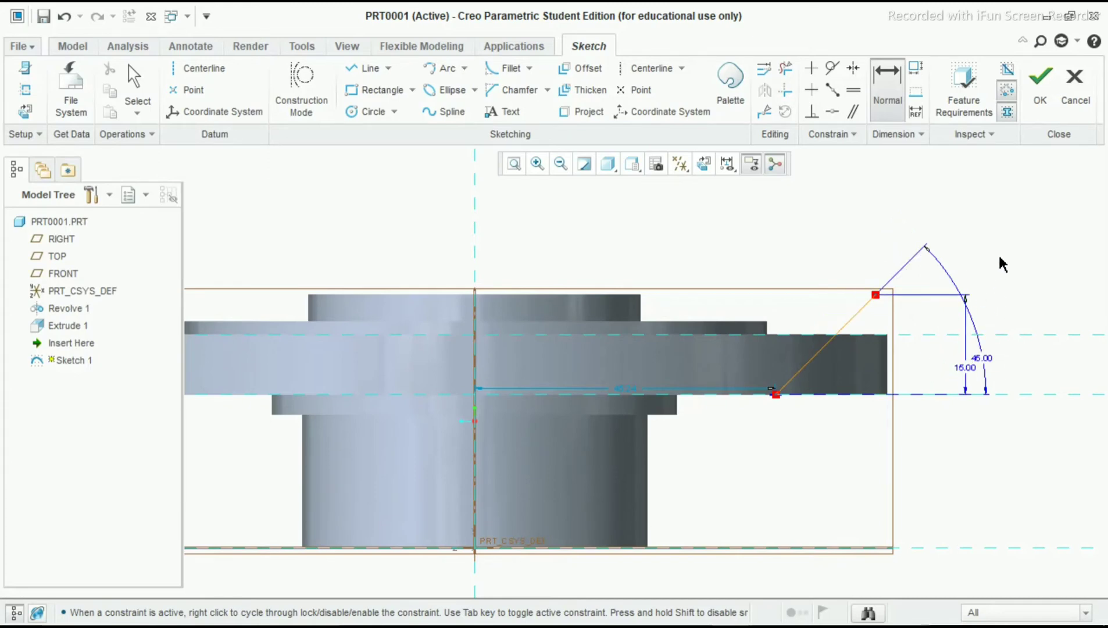
{"action": "key", "text": "Escape"}
{"action": "left_click_drag", "start_coordinate": [971, 372], "coordinate": [931, 364]}
- Dimension the line's upper endpoint 58 from the flange's vertical center reference and finish the sketch
{"action": "left_click", "coordinate": [883, 101]}
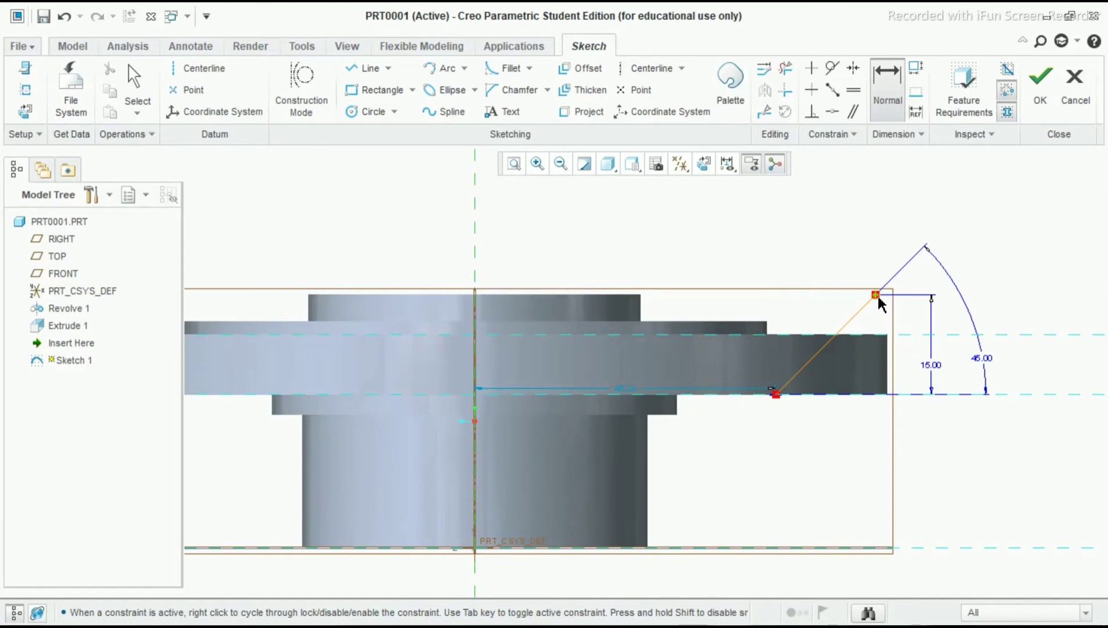
{"action": "middle_click", "coordinate": [681, 241]}
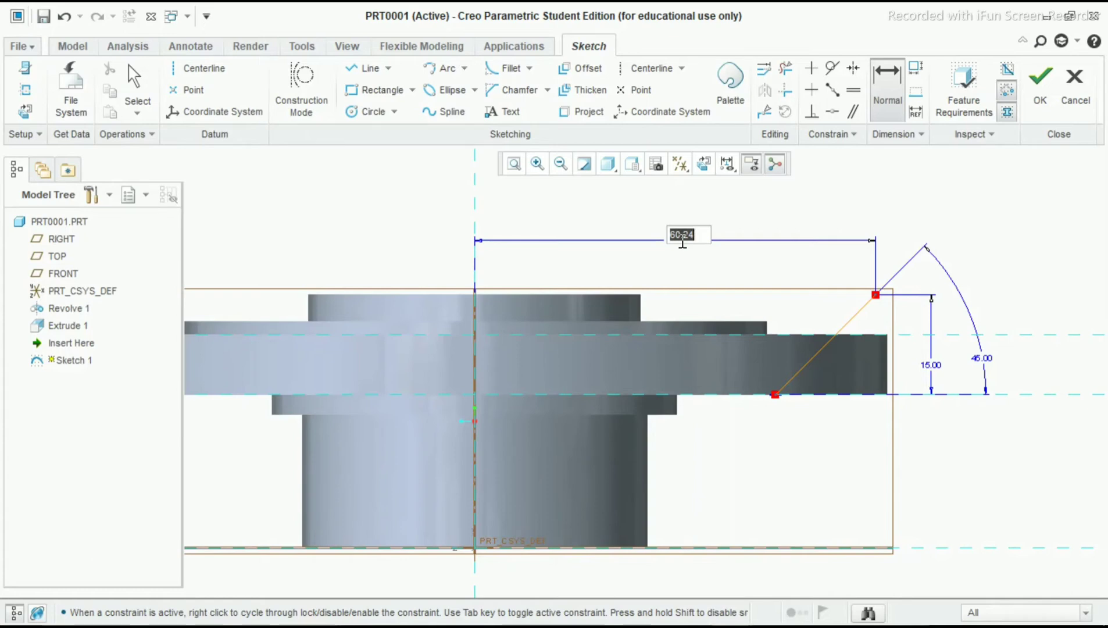
{"action": "type", "text": "58"}
{"action": "key", "text": "Return"}
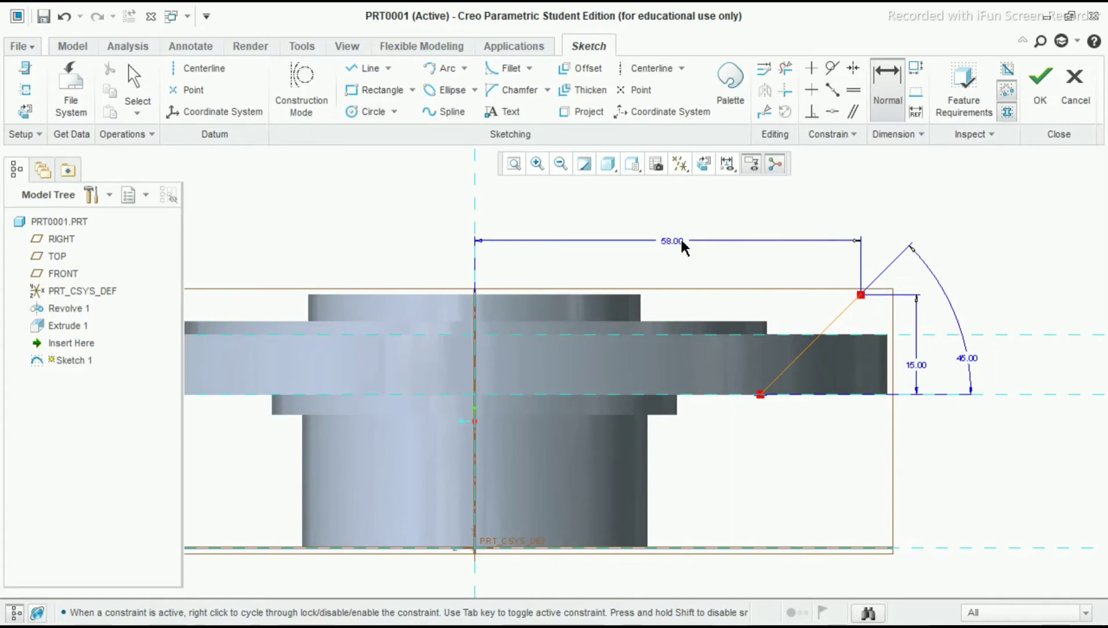
{"action": "middle_click", "coordinate": [853, 210]}
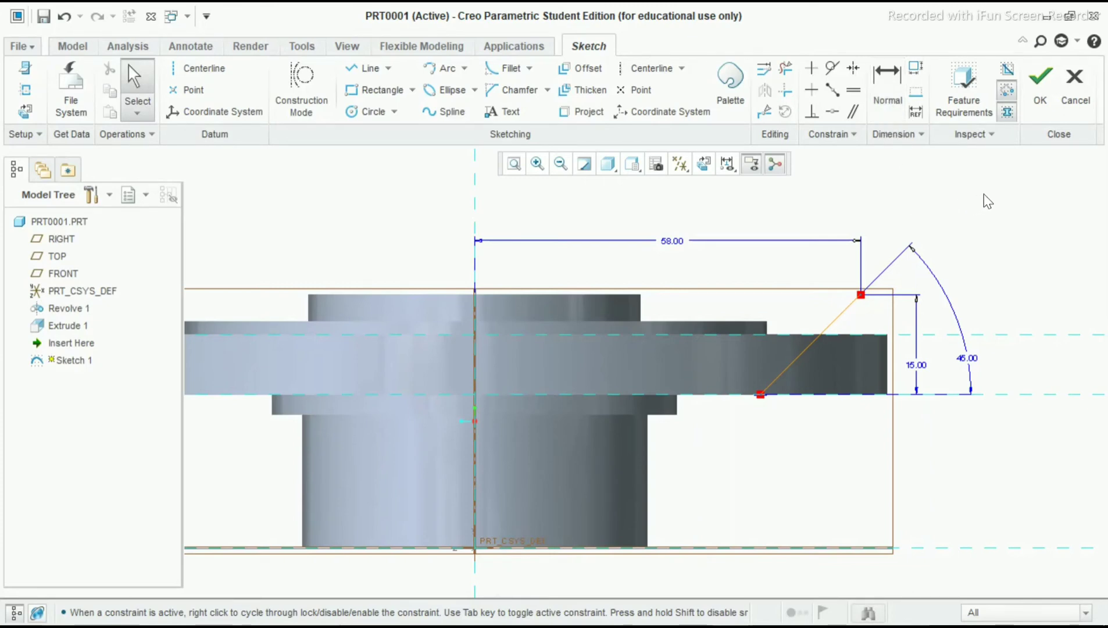
{"action": "left_click", "coordinate": [1039, 104]}
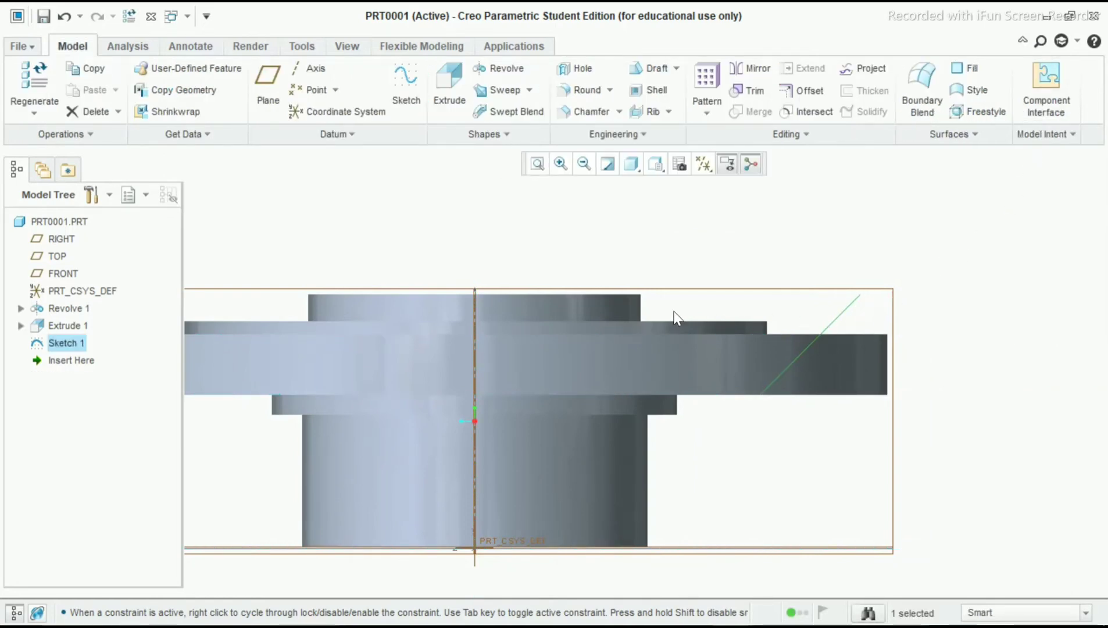
- Create a datum plane normal to the sketched 45-degree line and through its upper endpoint
{"action": "left_click", "coordinate": [741, 251]}
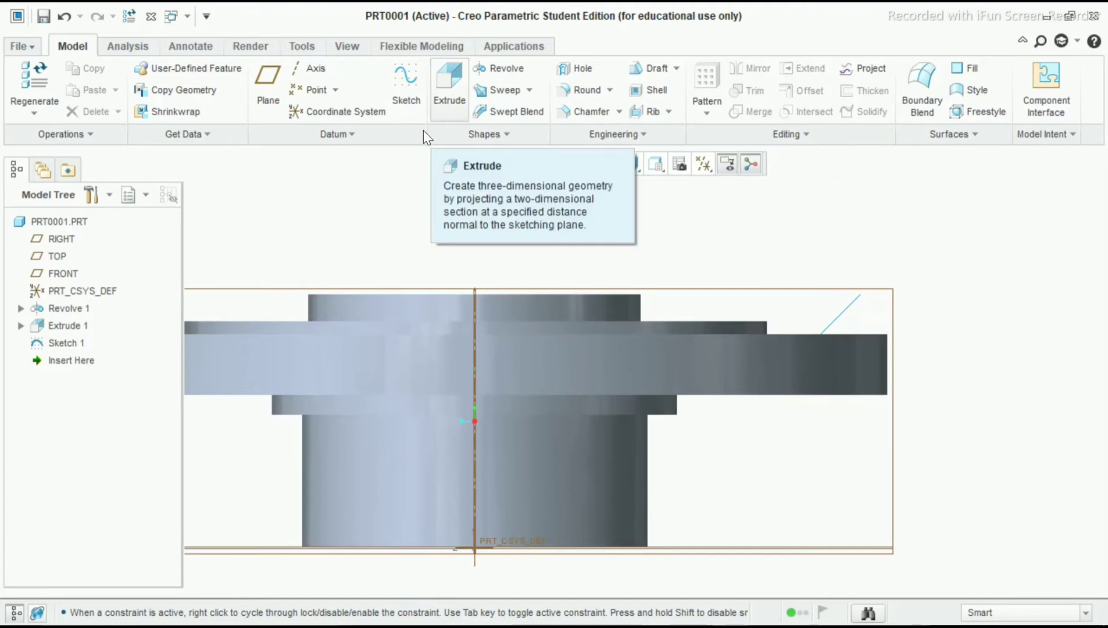
{"action": "left_click", "coordinate": [270, 95]}
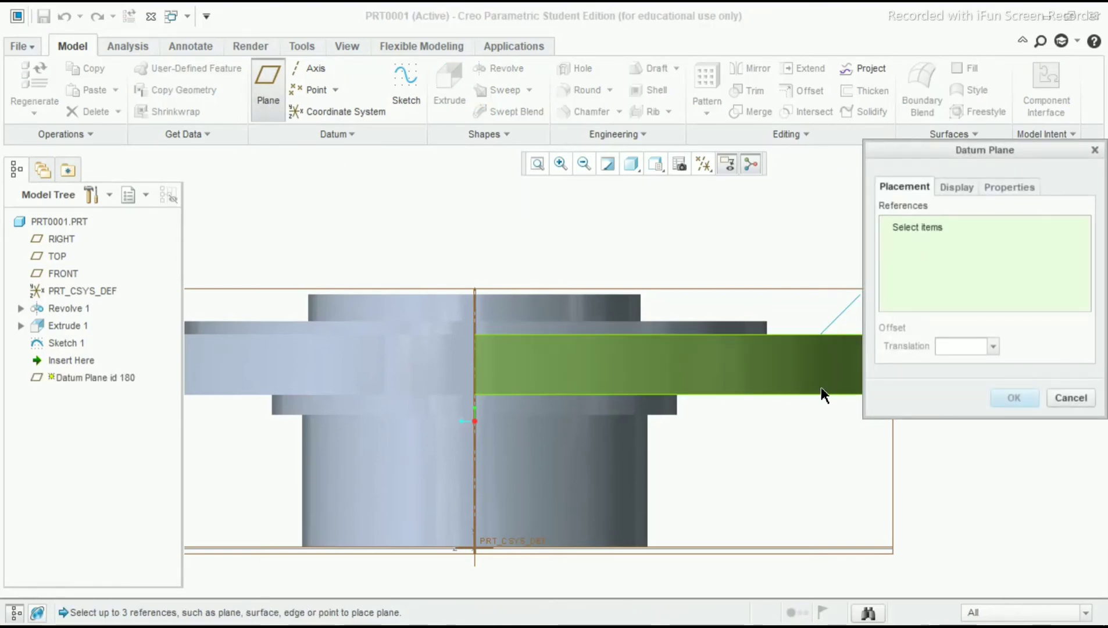
{"action": "scroll", "coordinate": [821, 387], "scroll_direction": "down", "scroll_amount": 2}
{"action": "scroll", "coordinate": [849, 371], "scroll_direction": "up", "scroll_amount": 2}
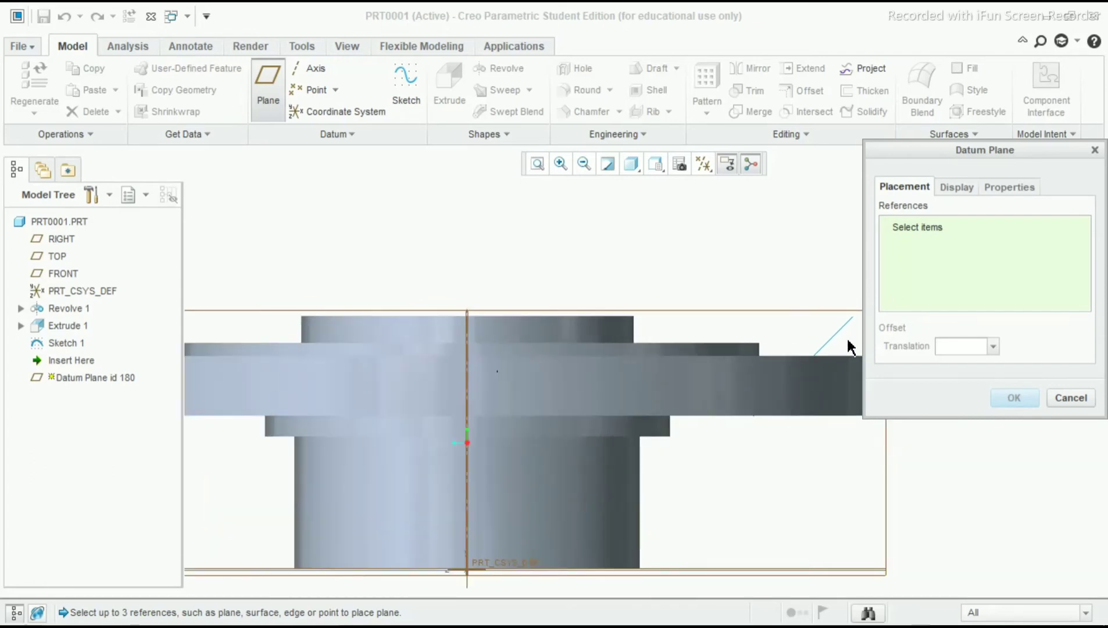
{"action": "scroll", "coordinate": [849, 349], "scroll_direction": "down", "scroll_amount": 3}
{"action": "scroll", "coordinate": [851, 351], "scroll_direction": "up", "scroll_amount": 2}
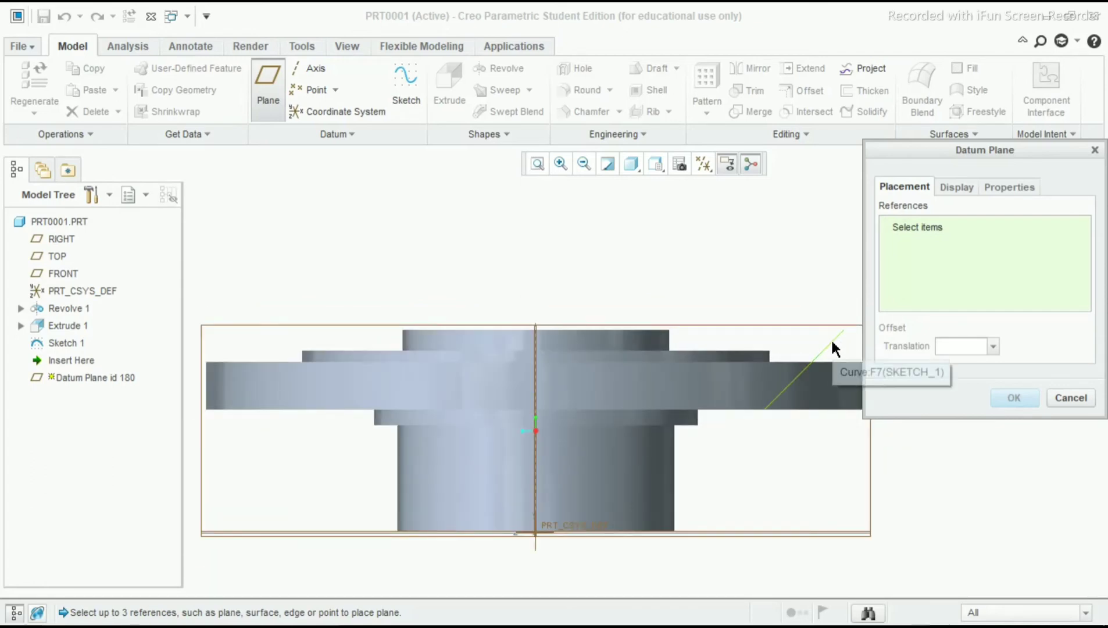
{"action": "left_click", "coordinate": [832, 343]}
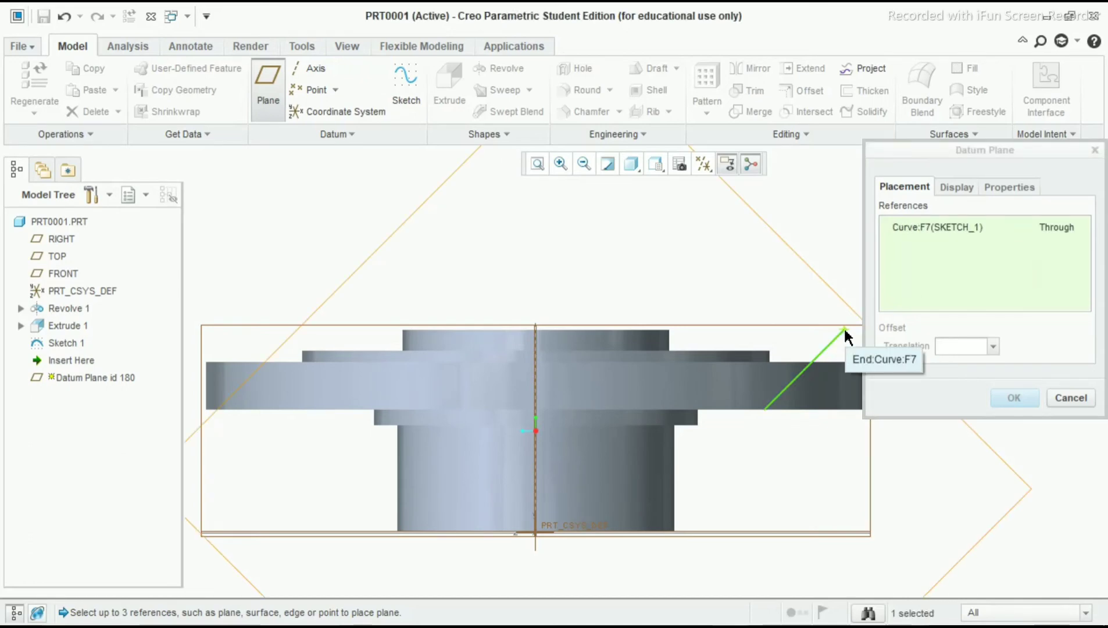
{"action": "left_click", "coordinate": [844, 330], "text": "ctrl"}
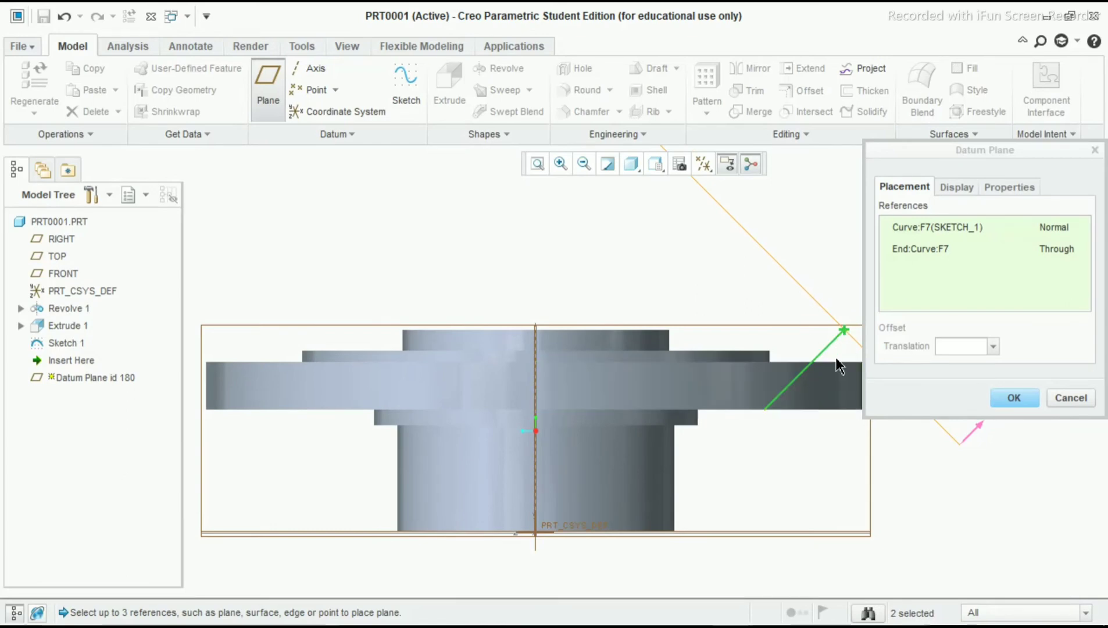
{"action": "scroll", "coordinate": [808, 401], "scroll_direction": "up", "scroll_amount": 4}
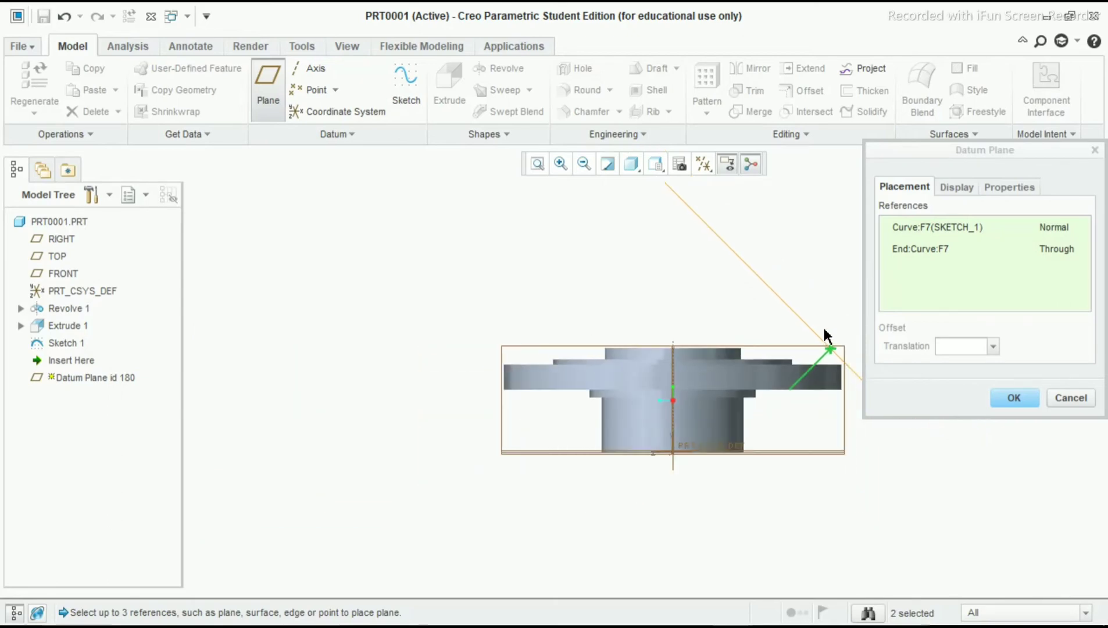
{"action": "scroll", "coordinate": [826, 335], "scroll_direction": "down", "scroll_amount": 2}
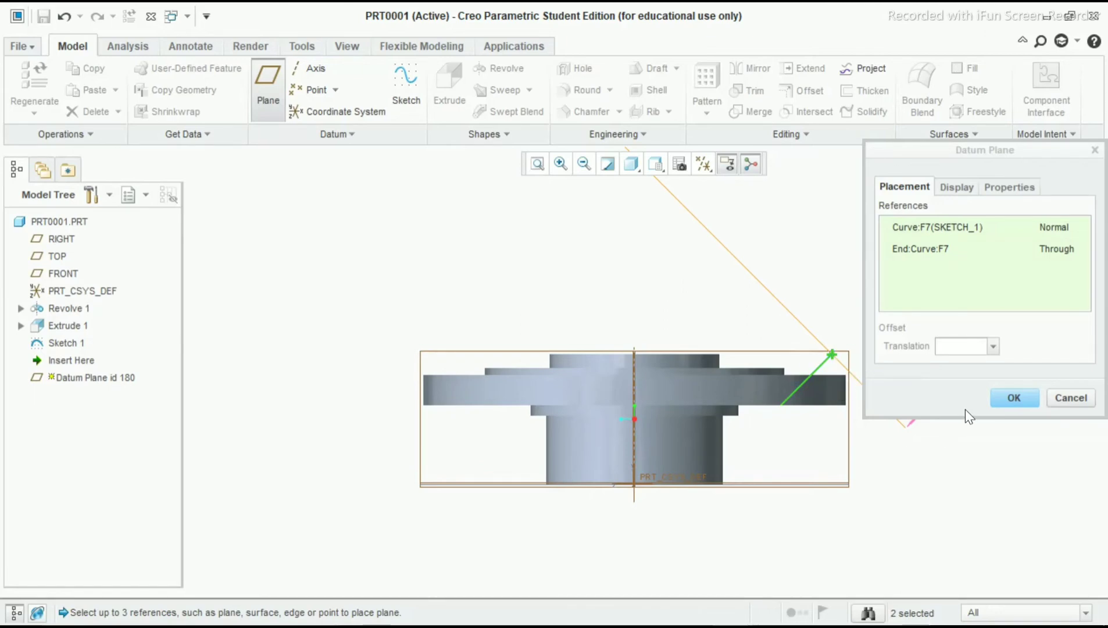
{"action": "left_click", "coordinate": [1015, 397]}
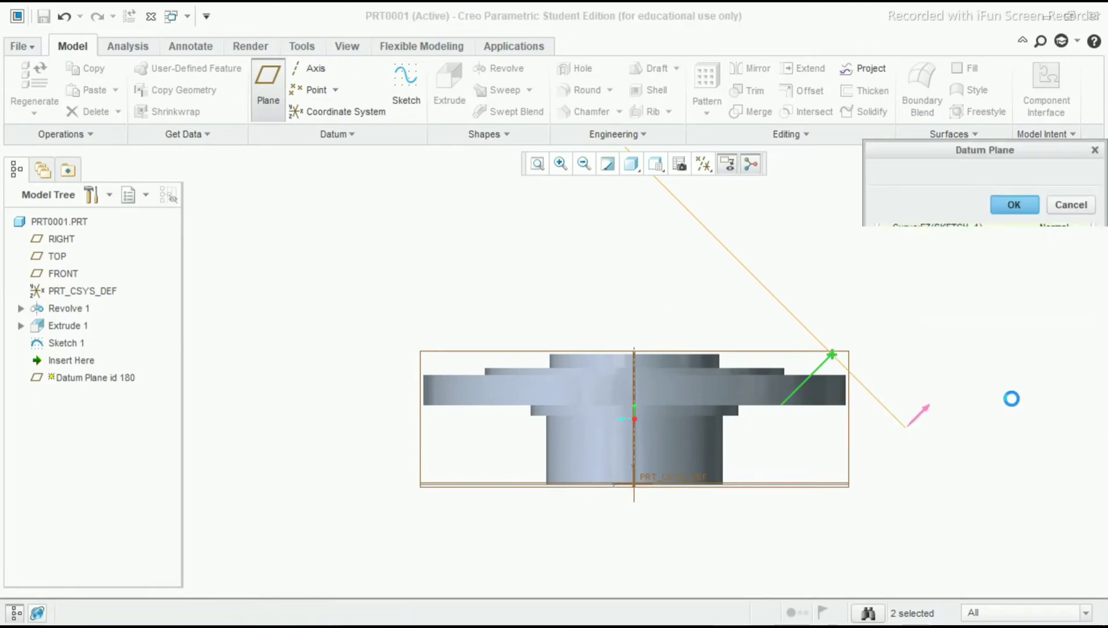
- Restore the default model orientation and start an Extrude sketch on the new angled datum plane
{"action": "key", "text": "ctrl+d"}
{"action": "left_click", "coordinate": [1003, 330]}
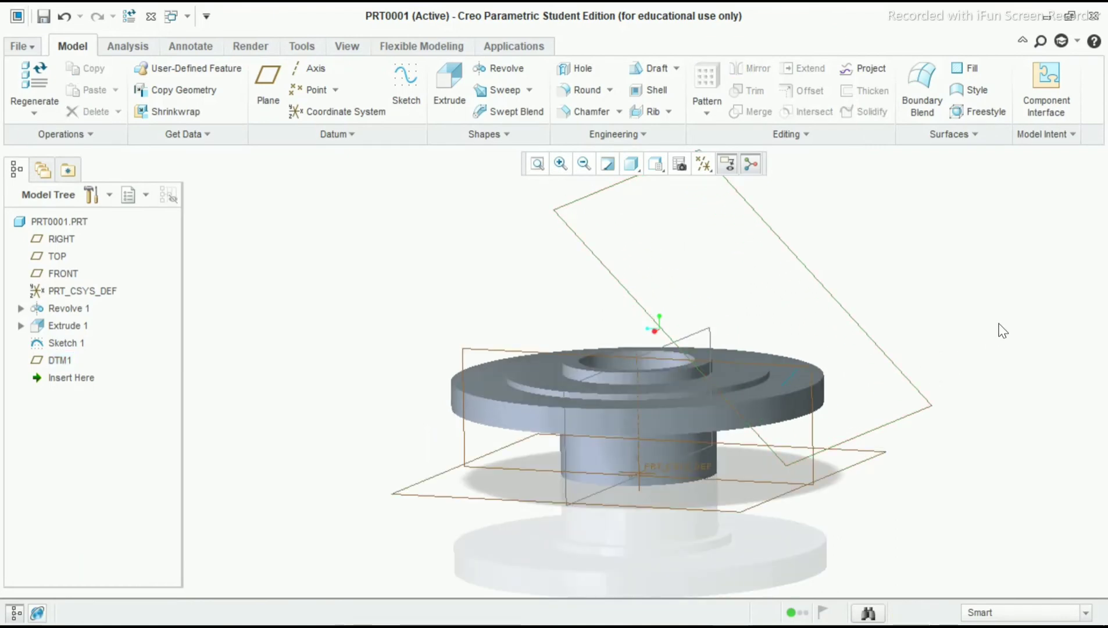
{"action": "left_click", "coordinate": [886, 355]}
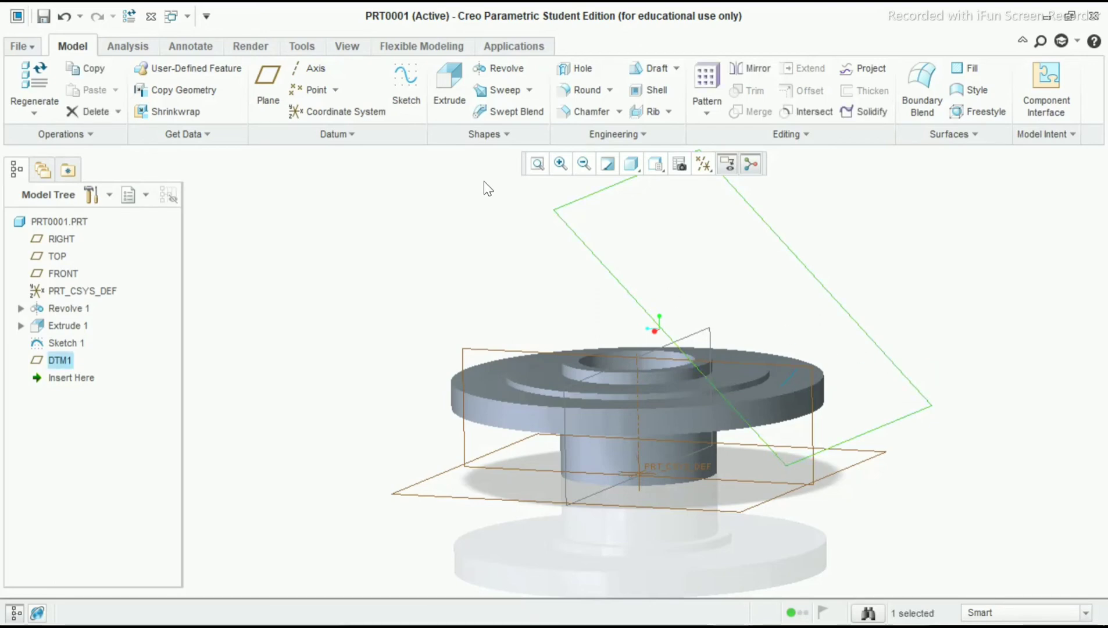
{"action": "left_click", "coordinate": [449, 84]}
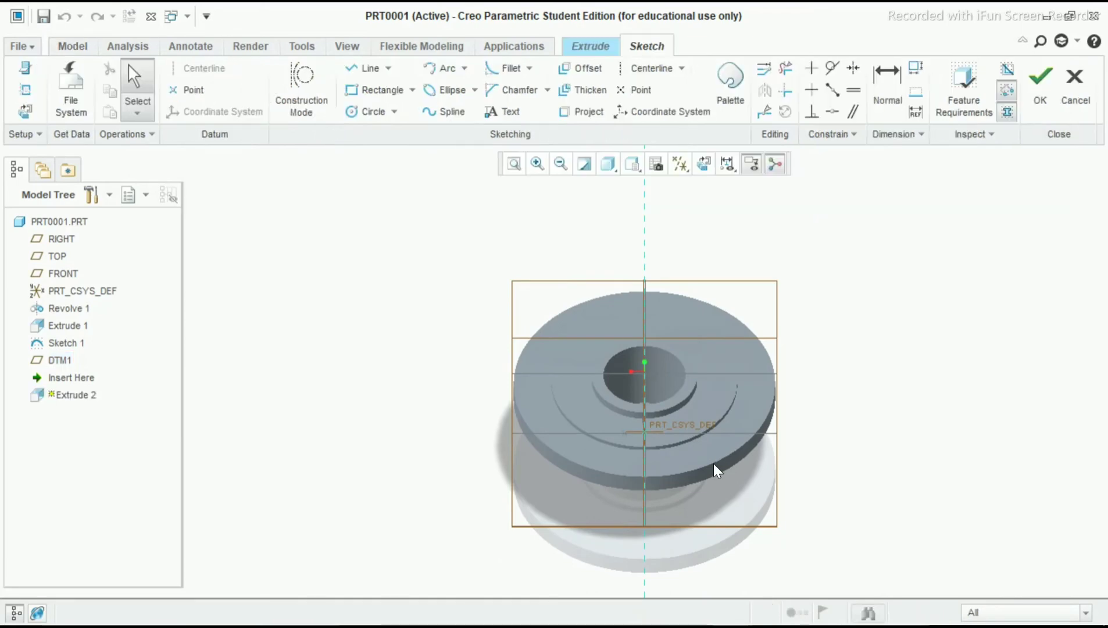
{"action": "scroll", "coordinate": [661, 451], "scroll_direction": "up", "scroll_amount": 1}
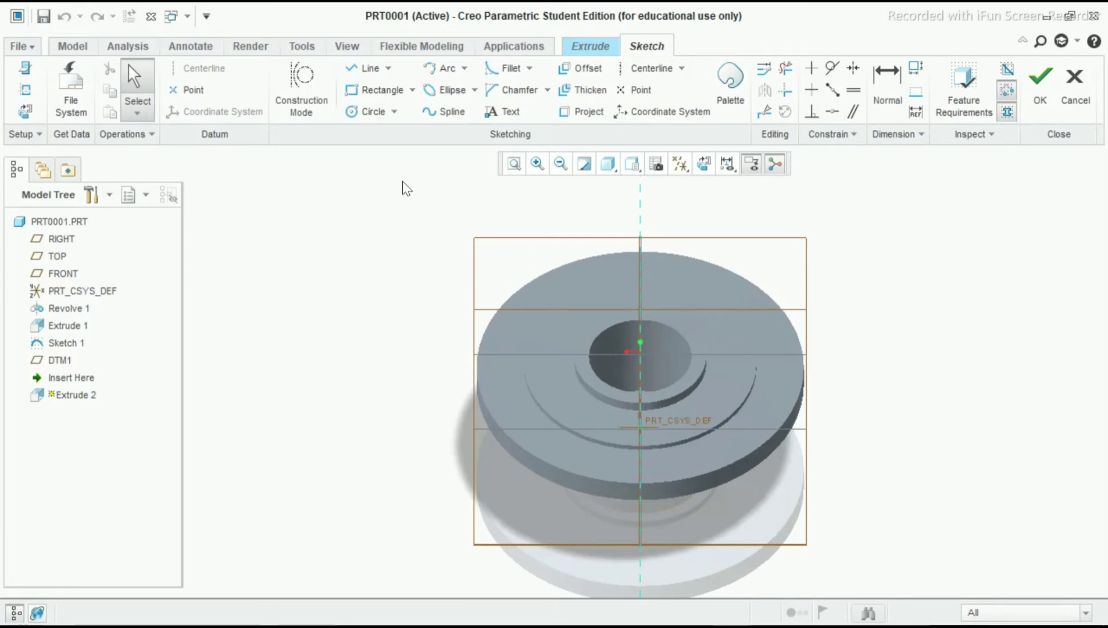
{"action": "left_click", "coordinate": [364, 111]}
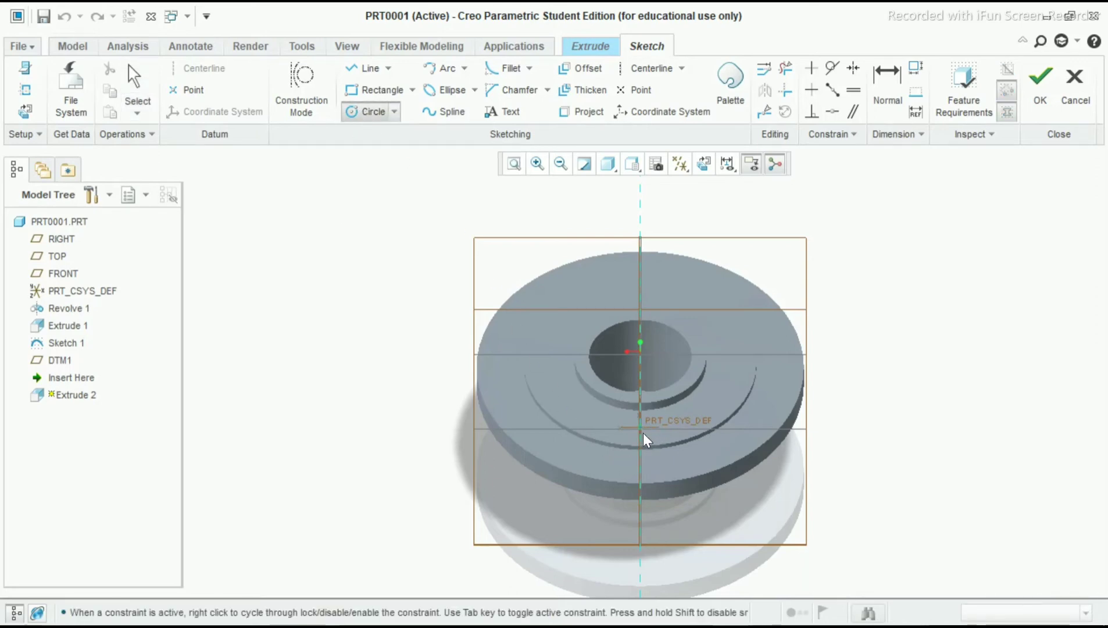
{"action": "scroll", "coordinate": [639, 426], "scroll_direction": "down", "scroll_amount": 3}
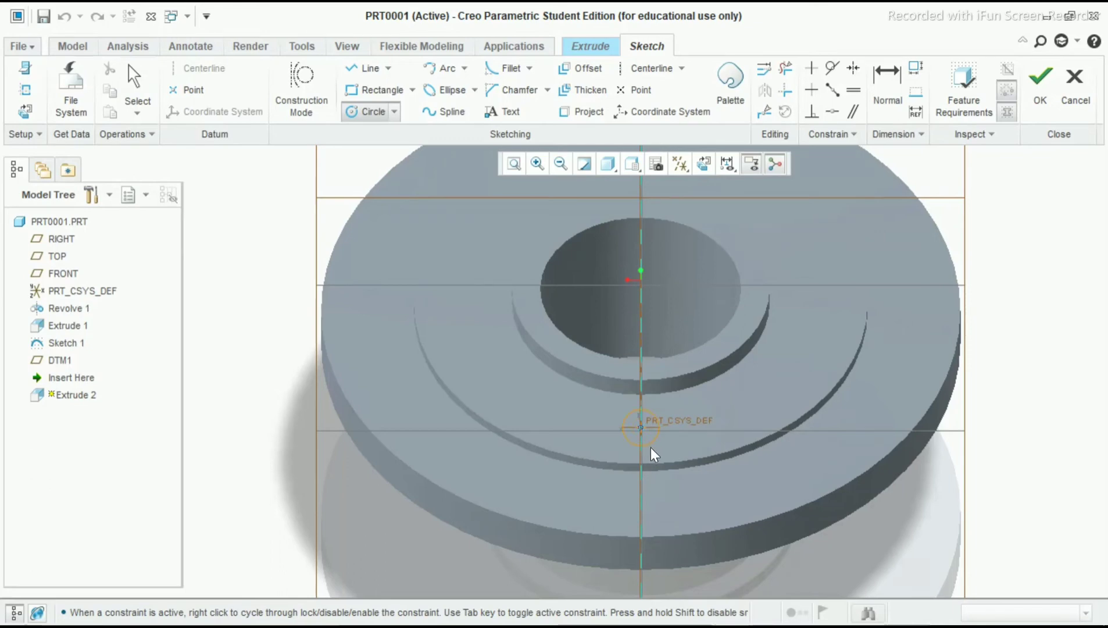
{"action": "left_click", "coordinate": [652, 453]}
{"action": "middle_click_drag", "start_coordinate": [656, 452], "coordinate": [714, 447]}
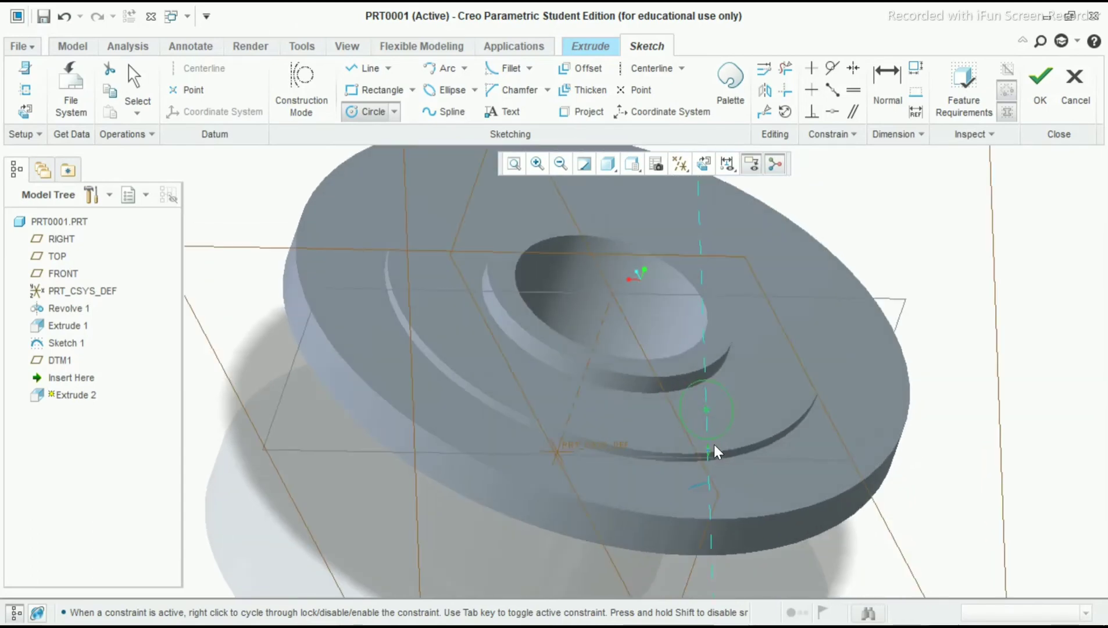
{"action": "scroll", "coordinate": [725, 474], "scroll_direction": "up", "scroll_amount": 2}
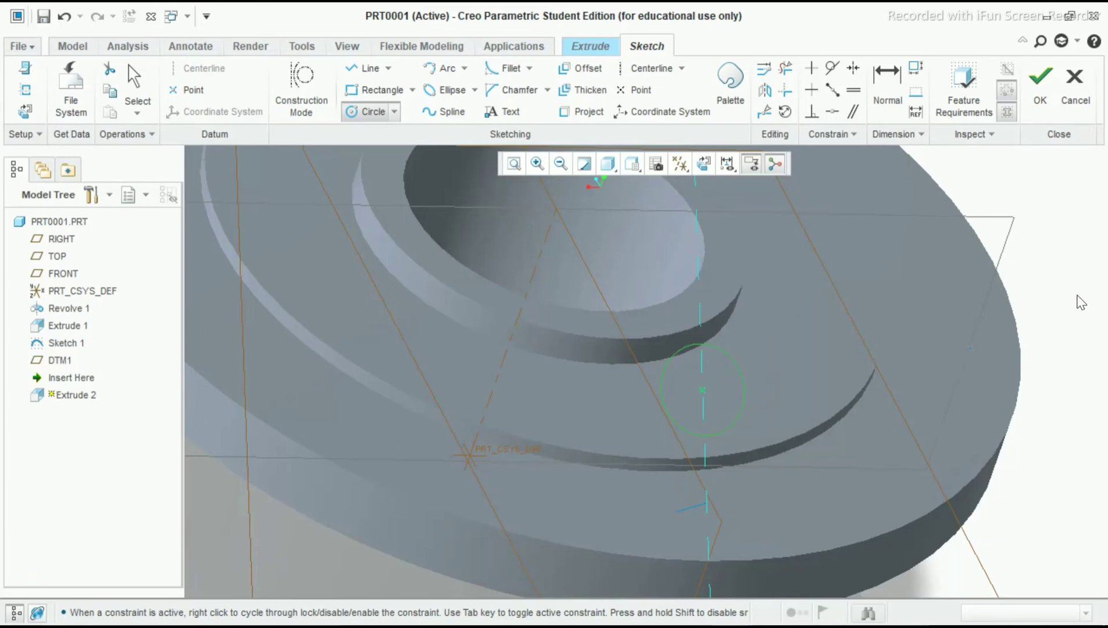
{"action": "middle_click", "coordinate": [744, 442]}
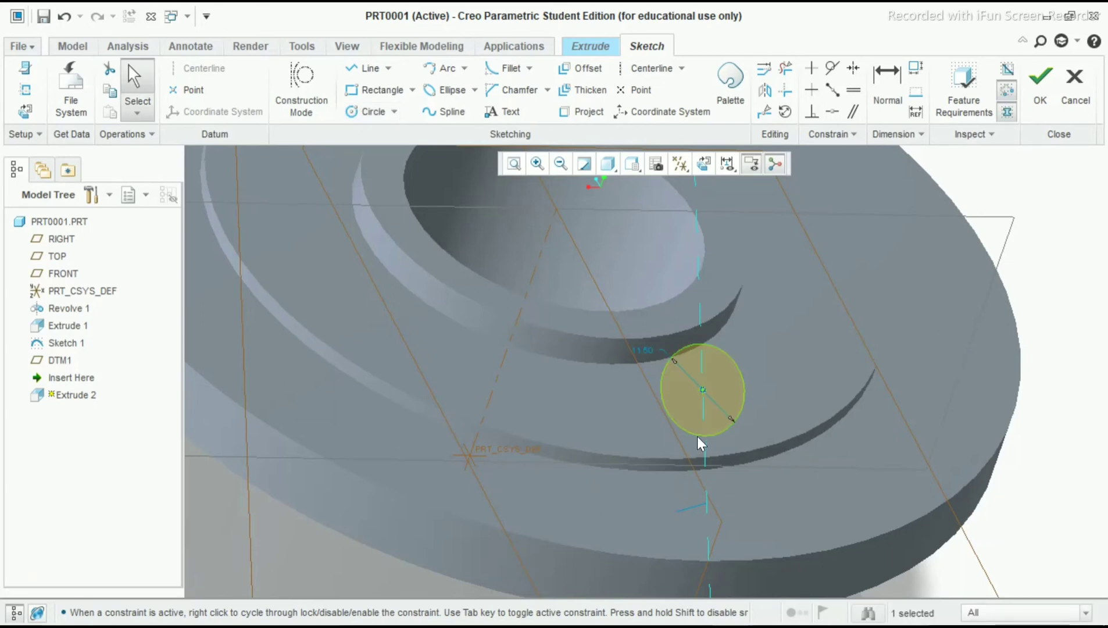
{"action": "key", "text": "Delete"}
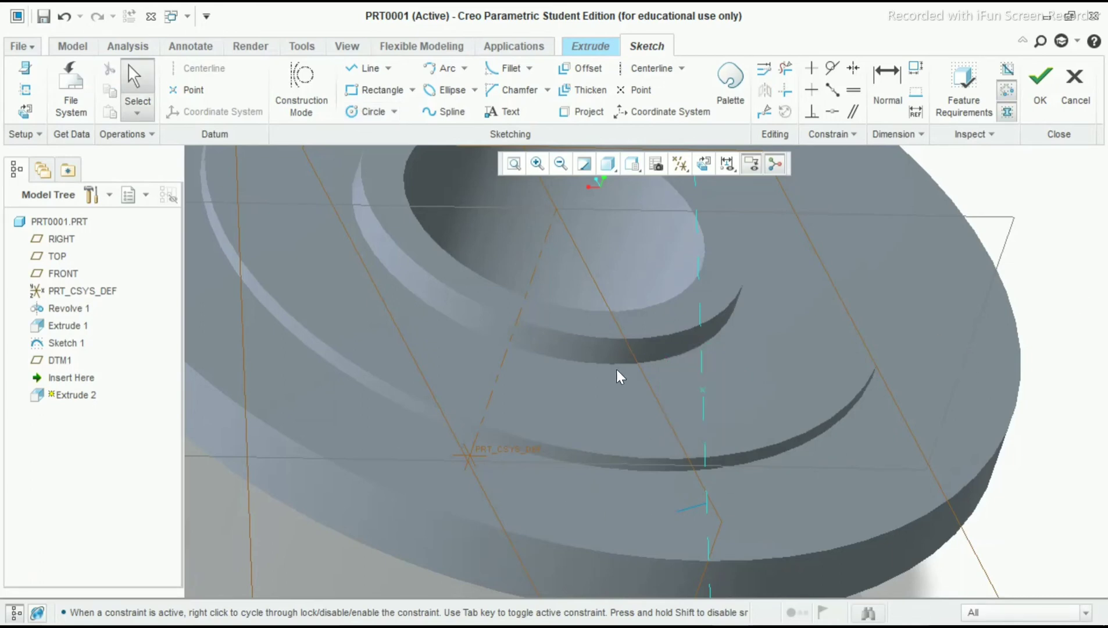
- Sketch a circle about 4.4 in diameter centered on the upper endpoint of the 45-degree line
{"action": "left_click", "coordinate": [367, 111]}
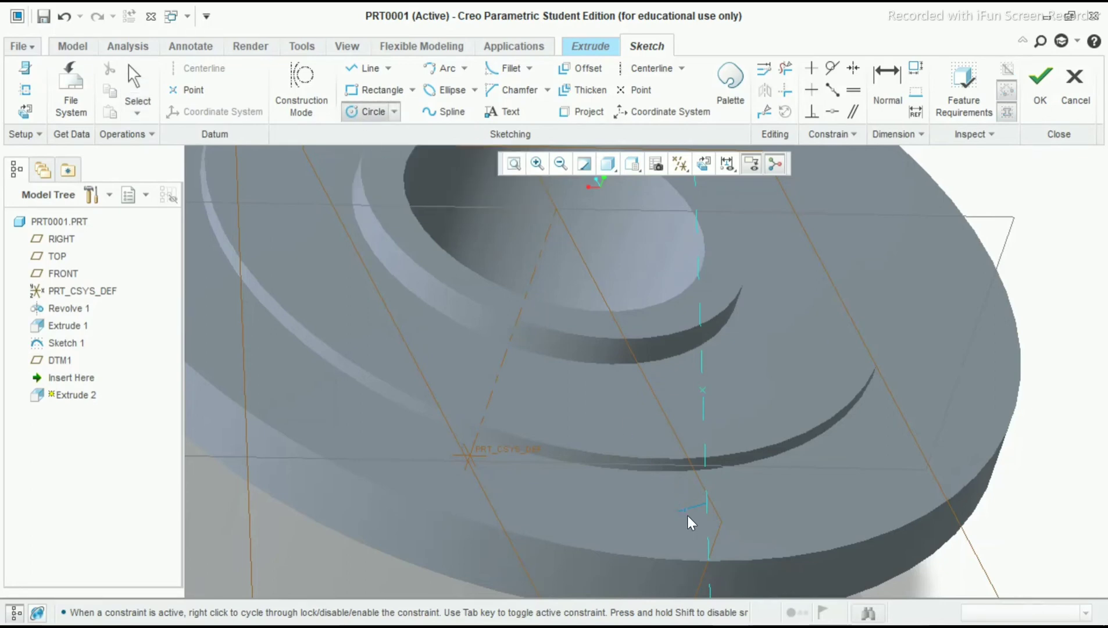
{"action": "scroll", "coordinate": [708, 504], "scroll_direction": "down", "scroll_amount": 5}
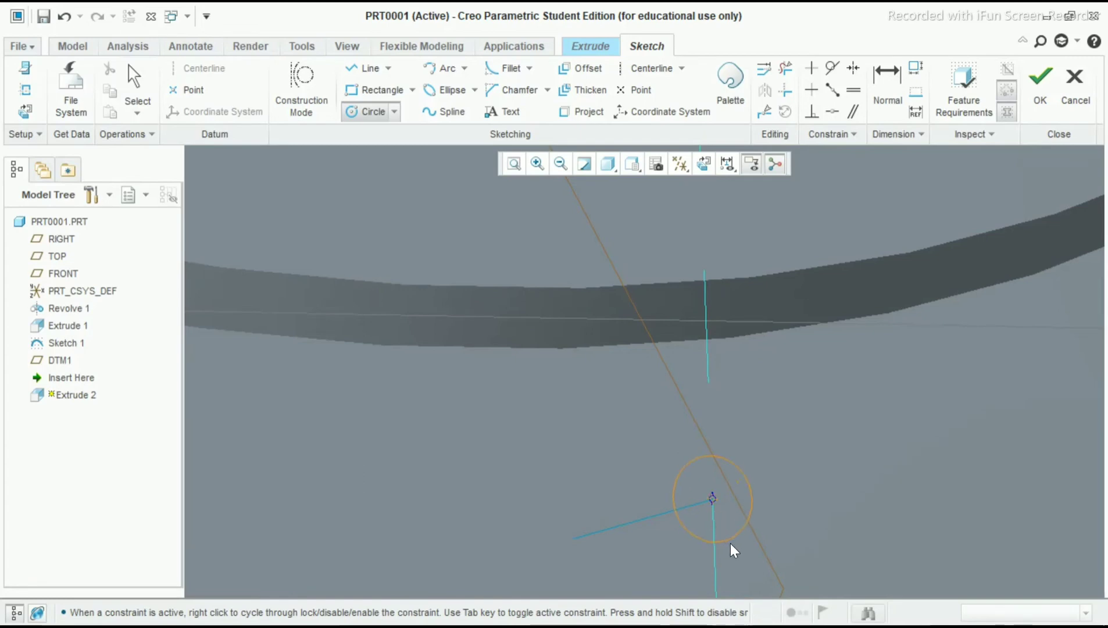
{"action": "left_click", "coordinate": [741, 576]}
{"action": "left_click", "coordinate": [741, 577]}
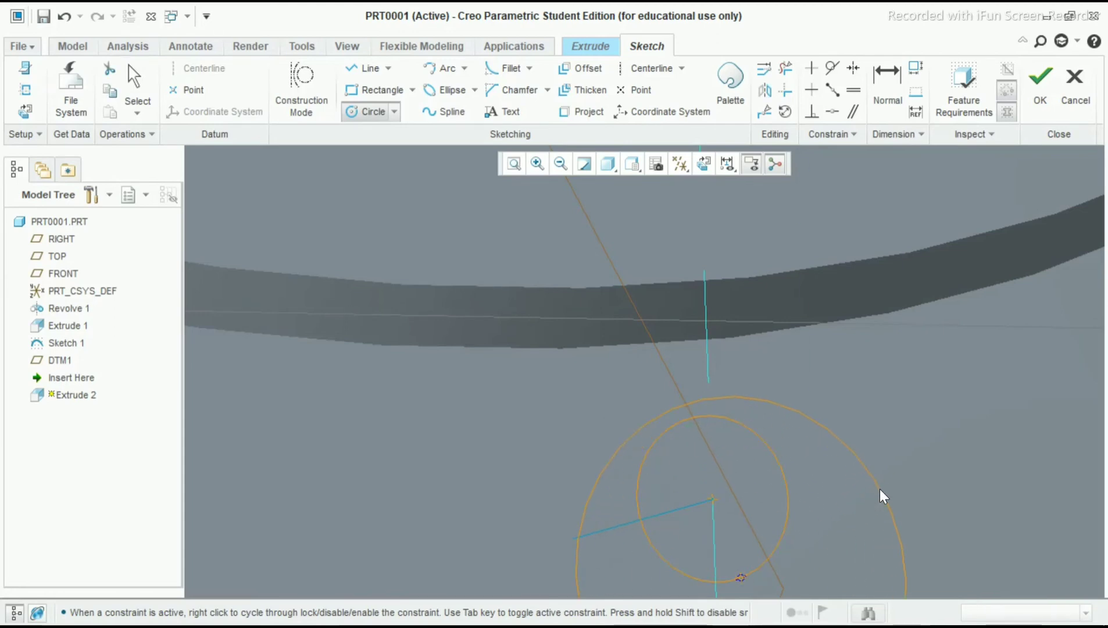
{"action": "middle_click", "coordinate": [880, 495]}
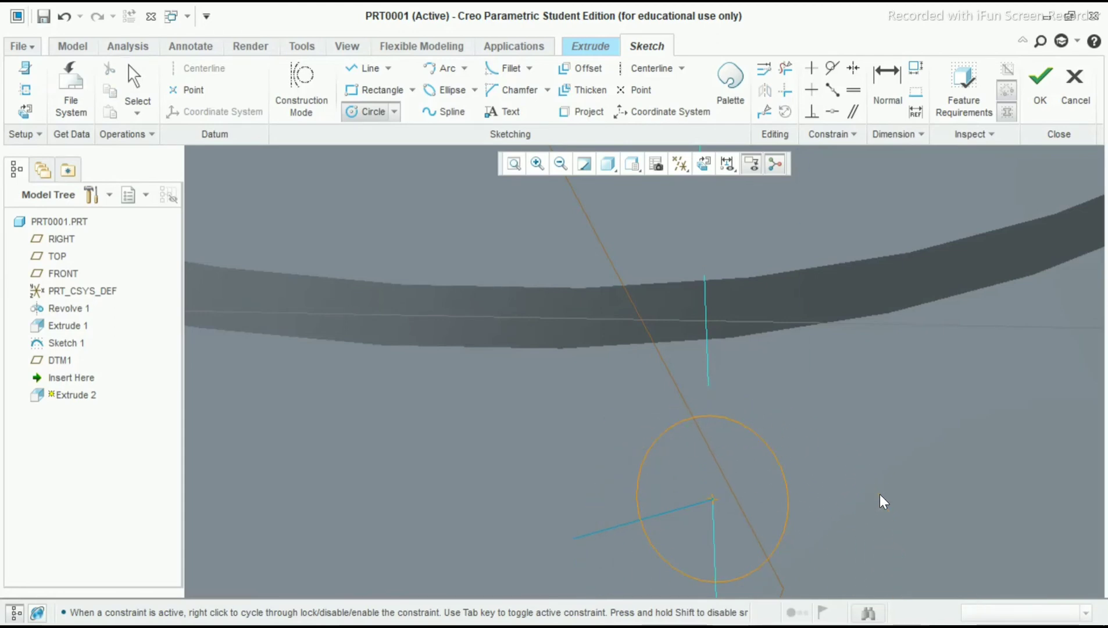
{"action": "middle_click", "coordinate": [880, 501]}
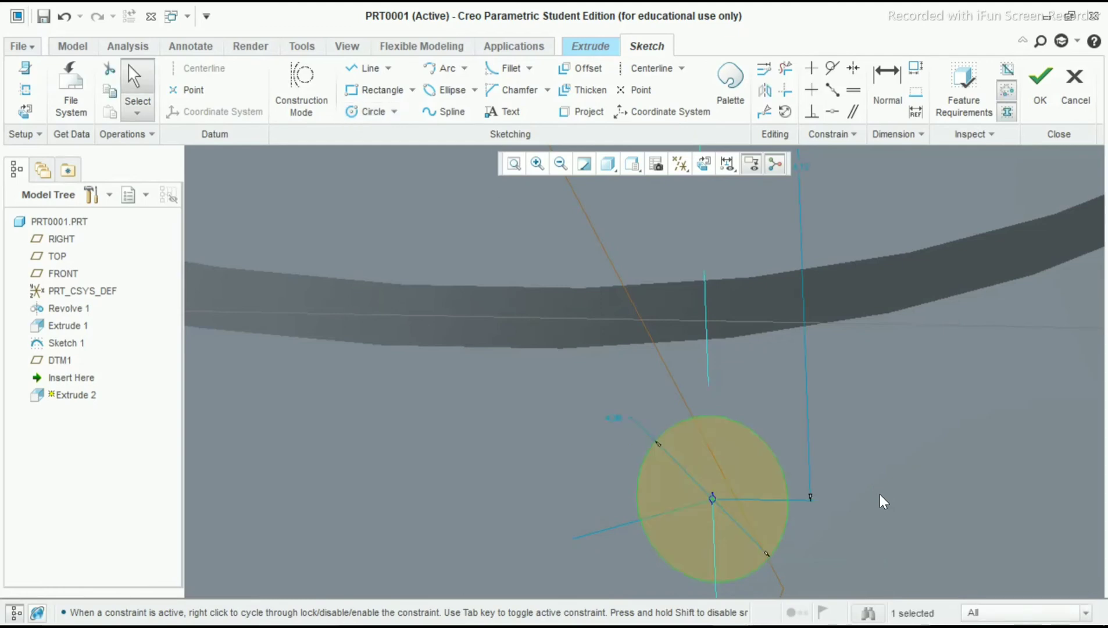
- Set the circle's diameter to 10 and finish the sketch
{"action": "double_click", "coordinate": [611, 416]}
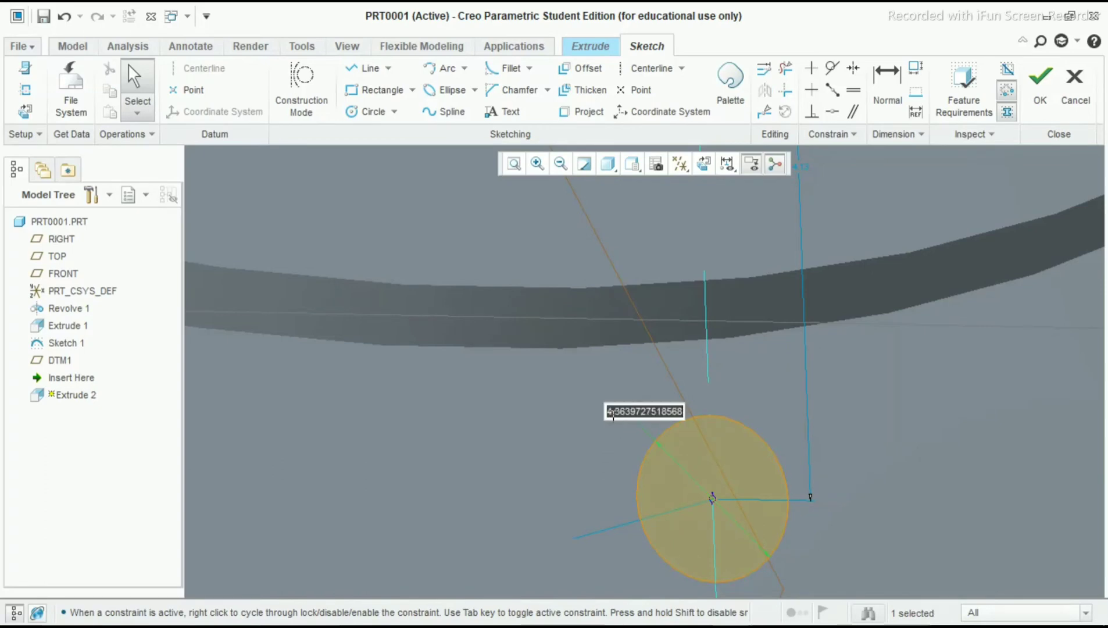
{"action": "key", "text": "BackSpace"}
{"action": "type", "text": "10"}
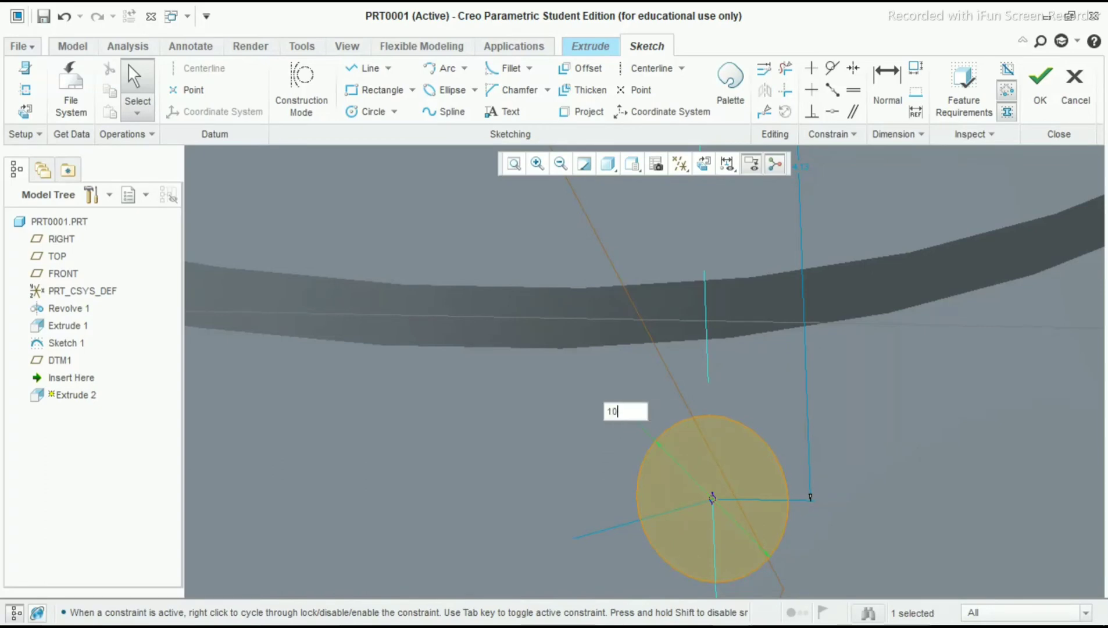
{"action": "key", "text": "Return"}
{"action": "scroll", "coordinate": [641, 367], "scroll_direction": "up", "scroll_amount": 10}
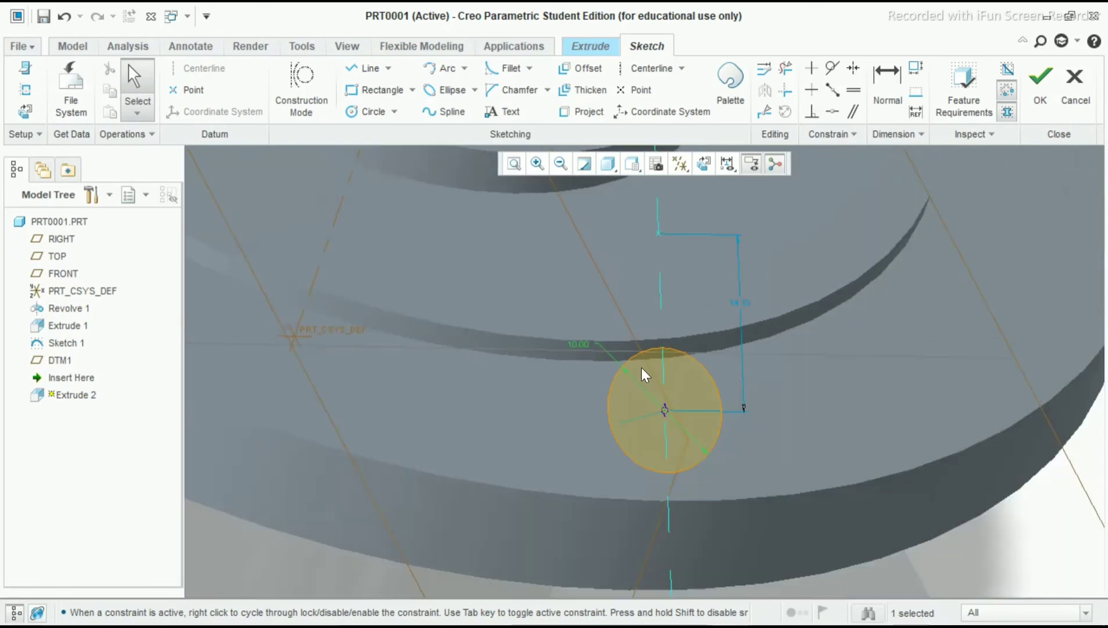
{"action": "left_click", "coordinate": [1040, 109]}
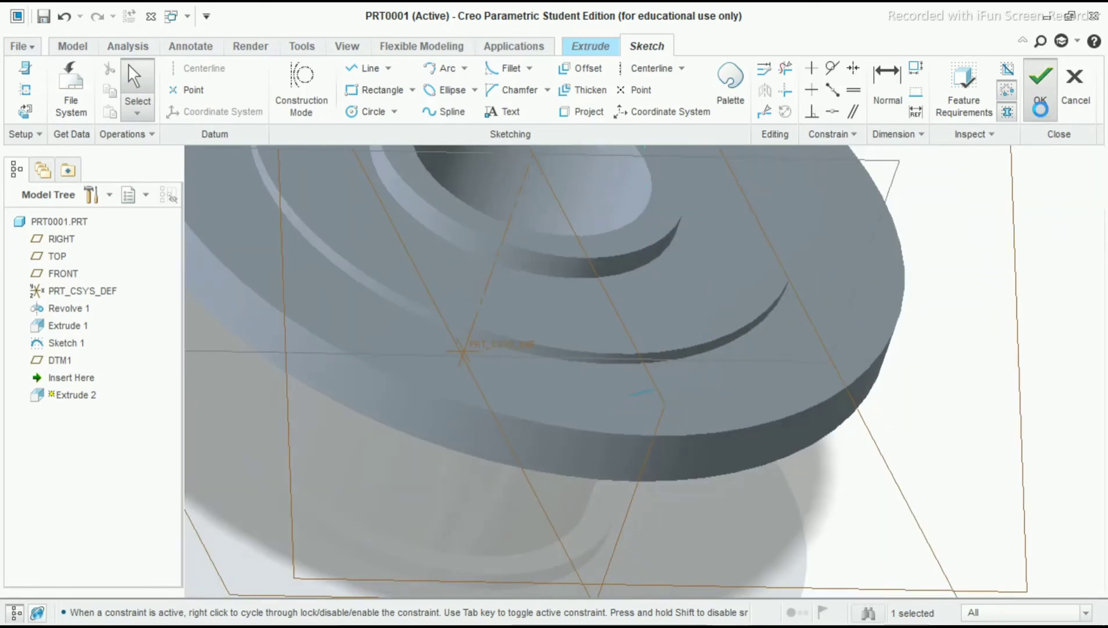
- Flip the extrusion toward the flange, extrude the circle up to the disc's outer upper face, and complete the angled boss
{"action": "mouse_move", "coordinate": [910, 371]}
{"action": "middle_mouse_down"}
{"action": "mouse_move", "coordinate": [927, 378]}
{"action": "mouse_move", "coordinate": [902, 400]}
{"action": "mouse_move", "coordinate": [913, 372]}
{"action": "middle_mouse_up"}
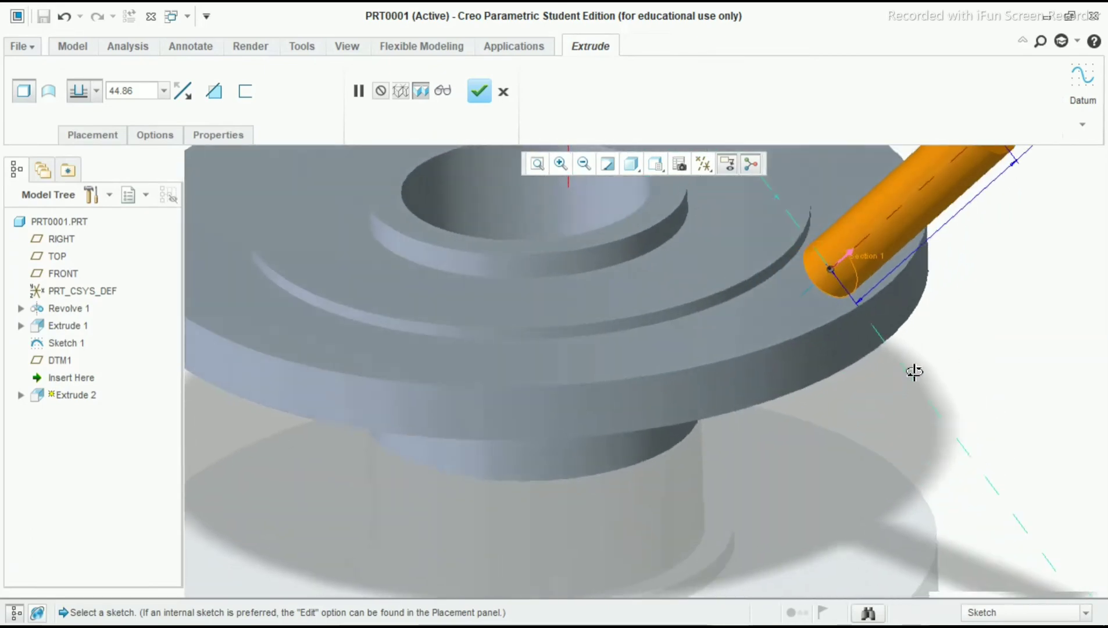
{"action": "scroll", "coordinate": [913, 372], "scroll_direction": "up", "scroll_amount": 5}
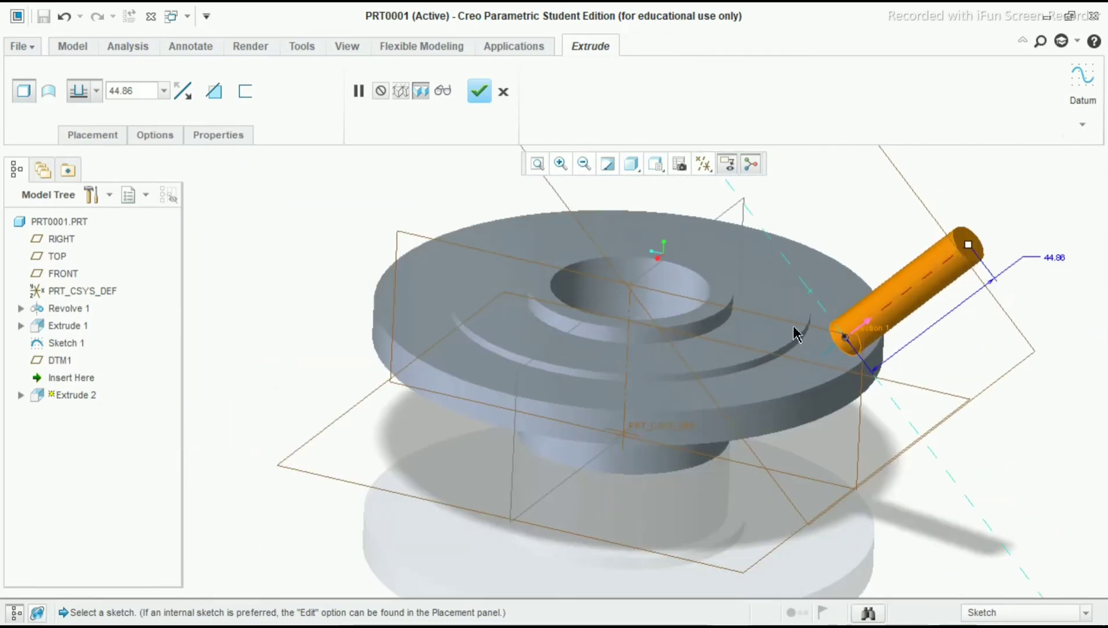
{"action": "left_click", "coordinate": [185, 93]}
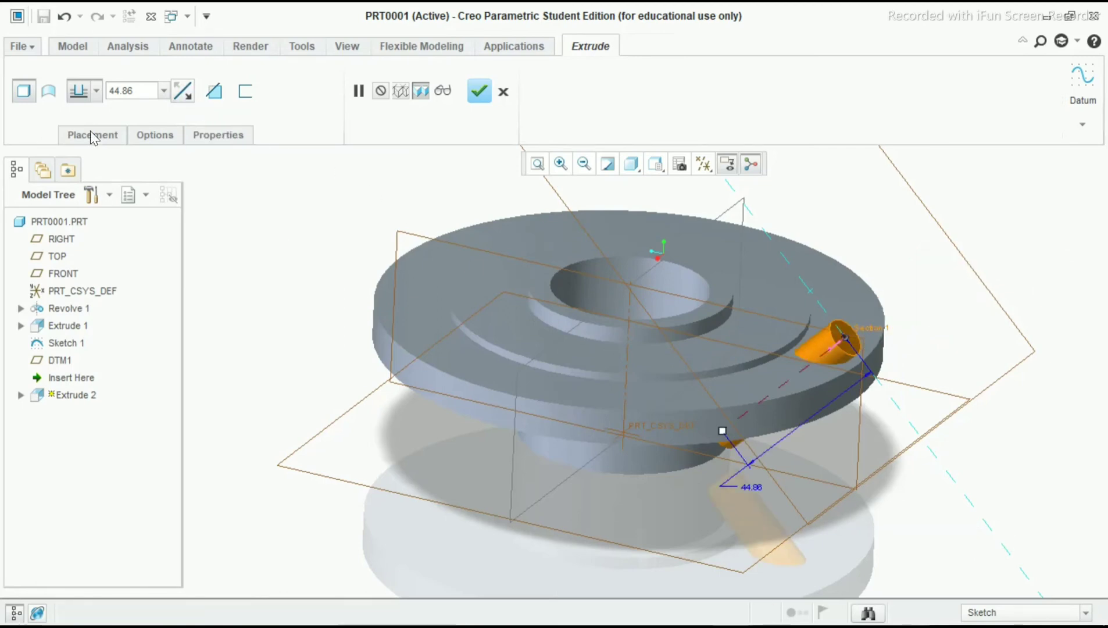
{"action": "left_click", "coordinate": [96, 92]}
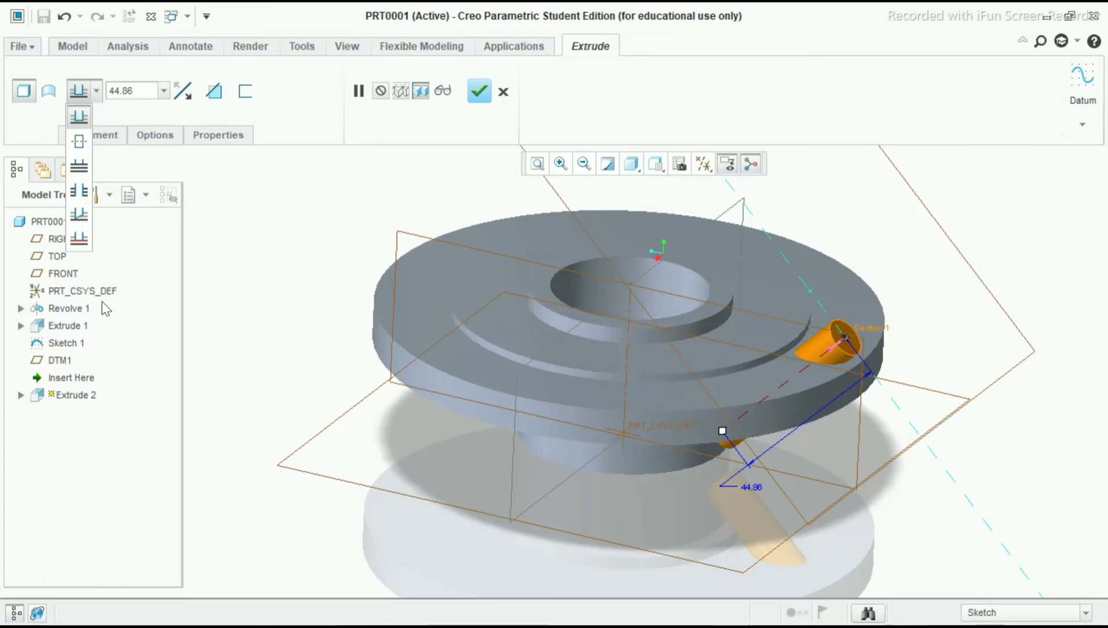
{"action": "left_click", "coordinate": [79, 238]}
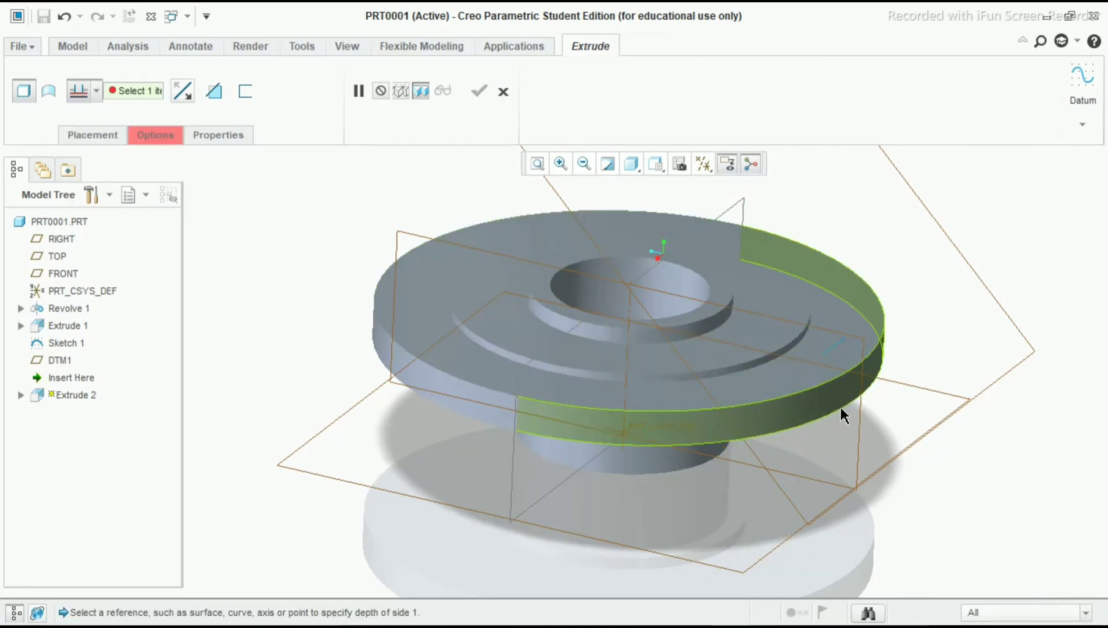
{"action": "left_click", "coordinate": [812, 376]}
{"action": "scroll", "coordinate": [836, 312], "scroll_direction": "down", "scroll_amount": 3}
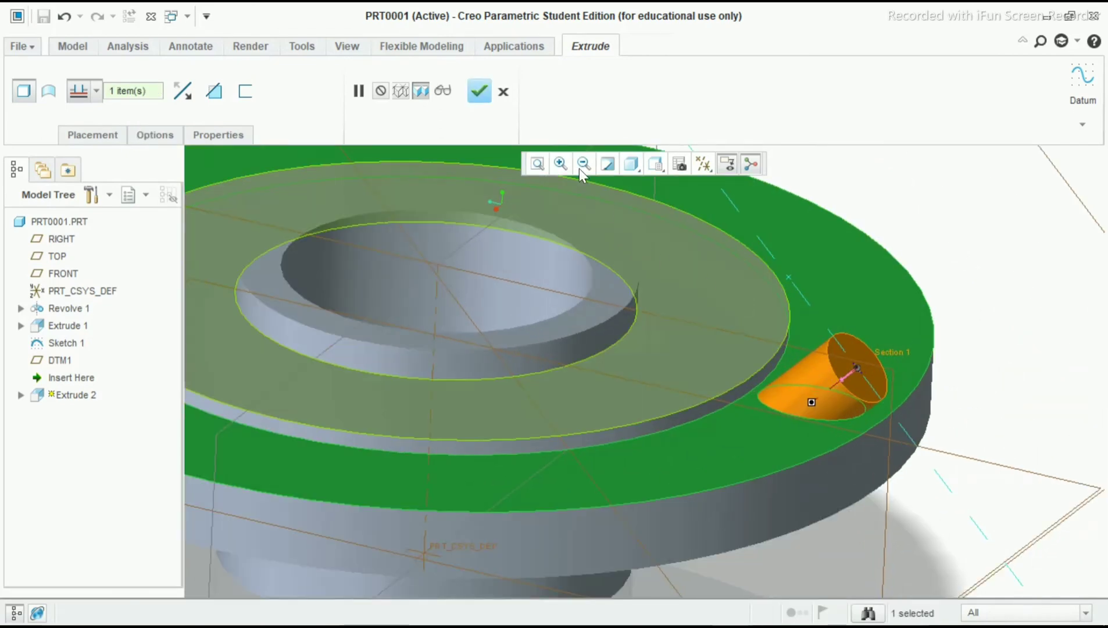
{"action": "left_click", "coordinate": [480, 90]}
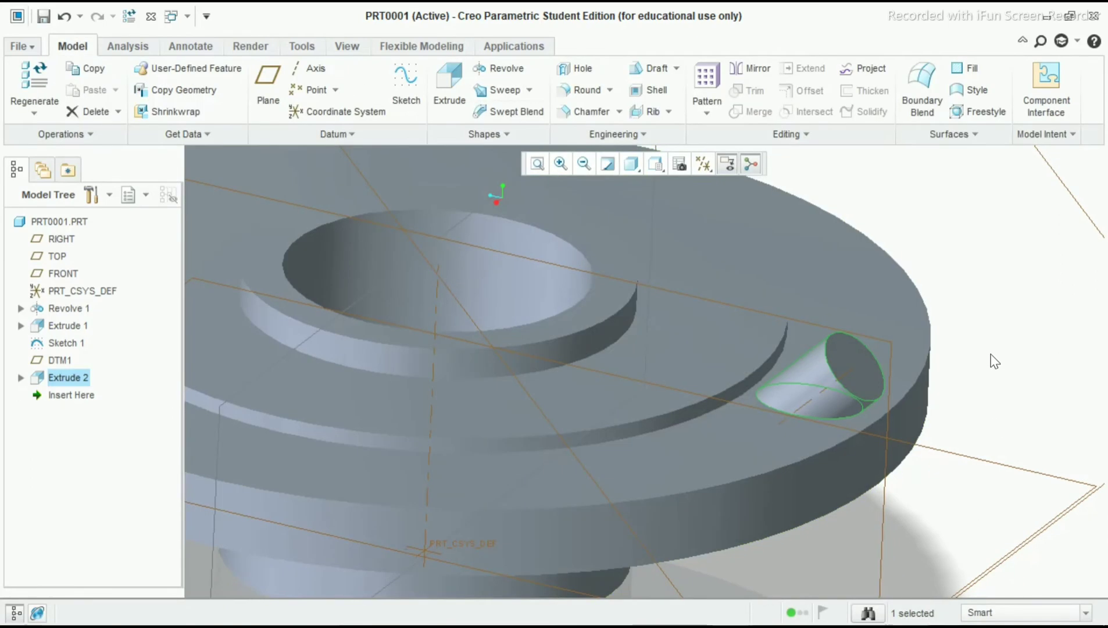
{"action": "left_click", "coordinate": [994, 357]}
{"action": "scroll", "coordinate": [987, 343], "scroll_direction": "down", "scroll_amount": 4}
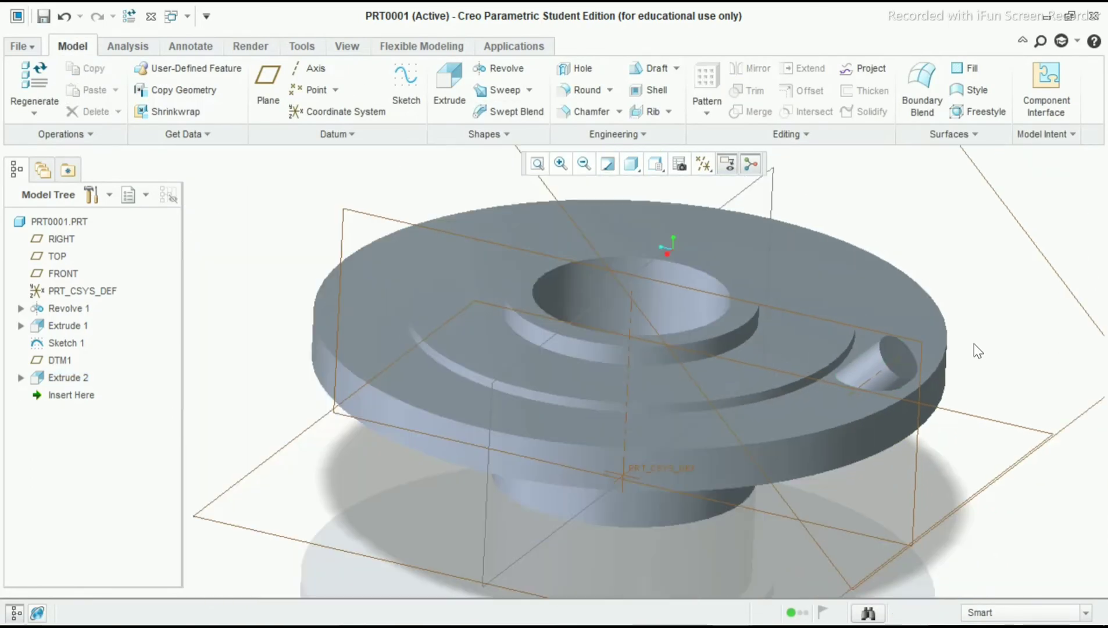
- Start a new Extrude sketch on the angled boss's circular end face
{"action": "left_click", "coordinate": [906, 374]}
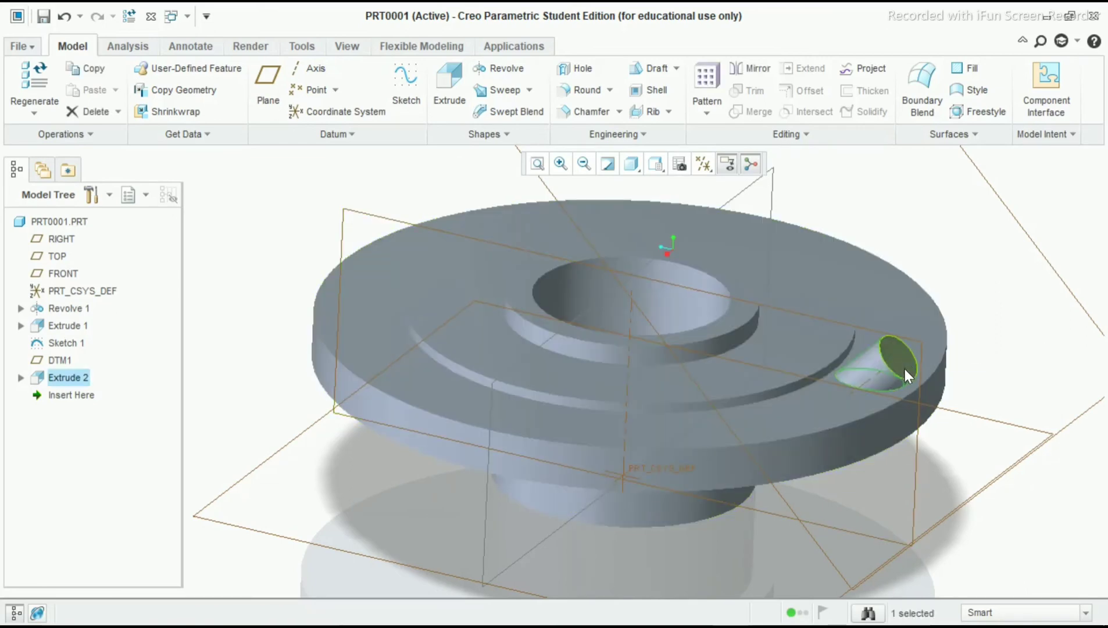
{"action": "left_click", "coordinate": [1042, 331]}
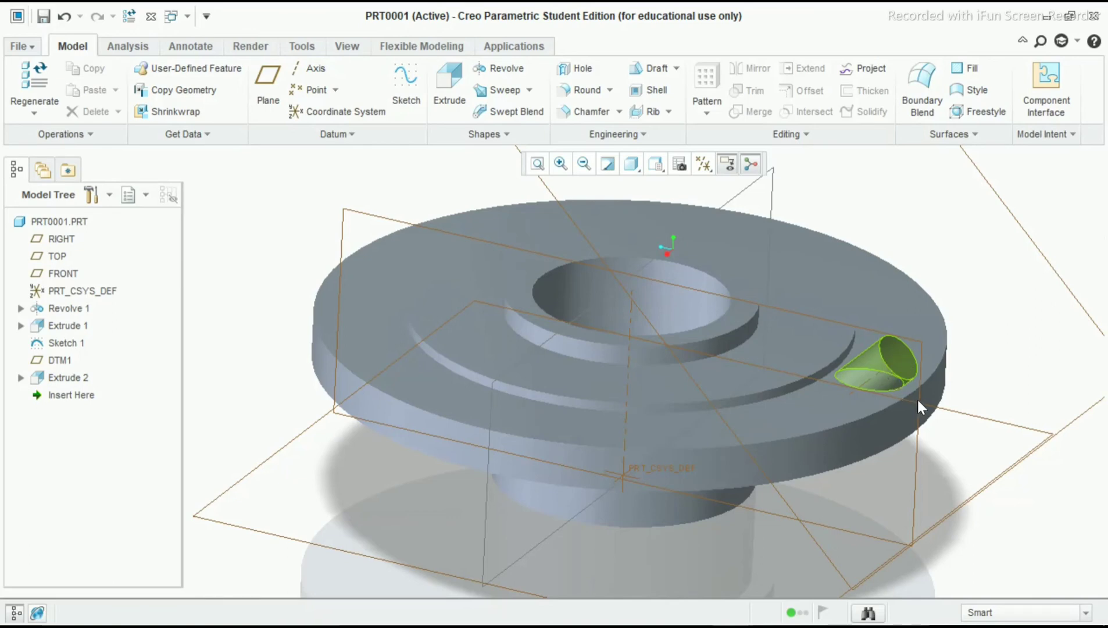
{"action": "left_click", "coordinate": [463, 97]}
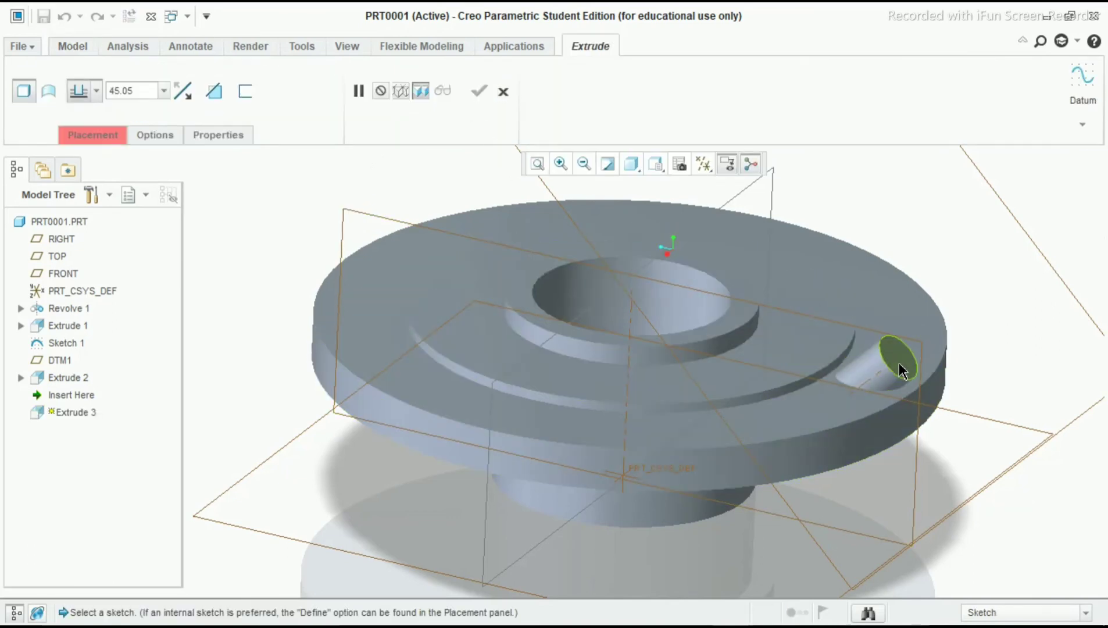
{"action": "middle_click_drag", "start_coordinate": [899, 370], "coordinate": [661, 457]}
{"action": "left_click", "coordinate": [646, 472]}
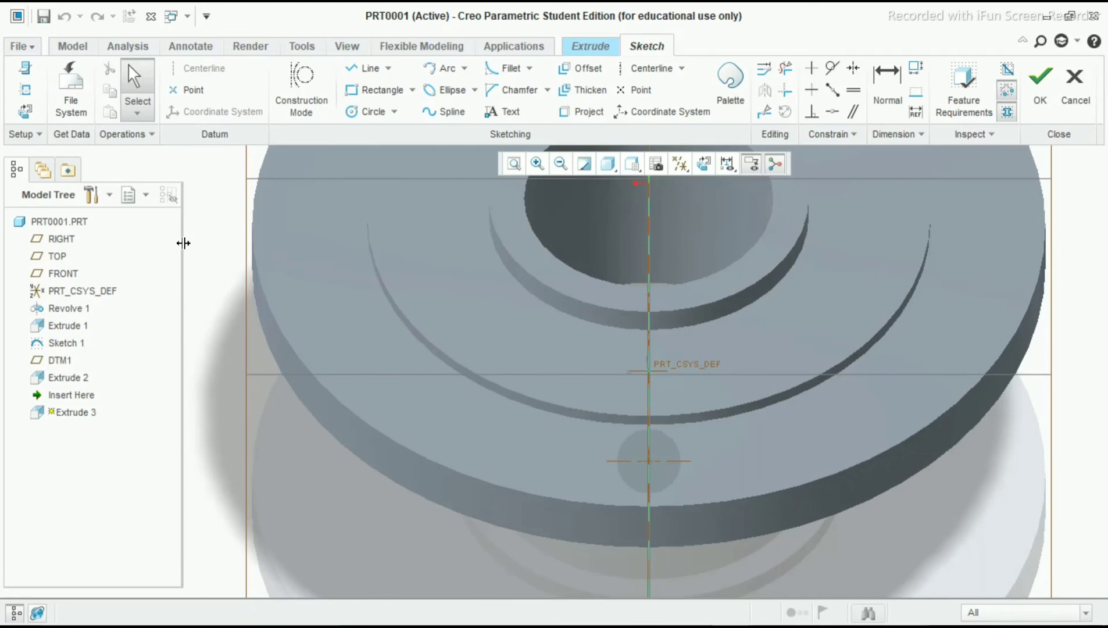
- Add the angled boss's cylindrical surface as a sketch reference
{"action": "left_click", "coordinate": [25, 89]}
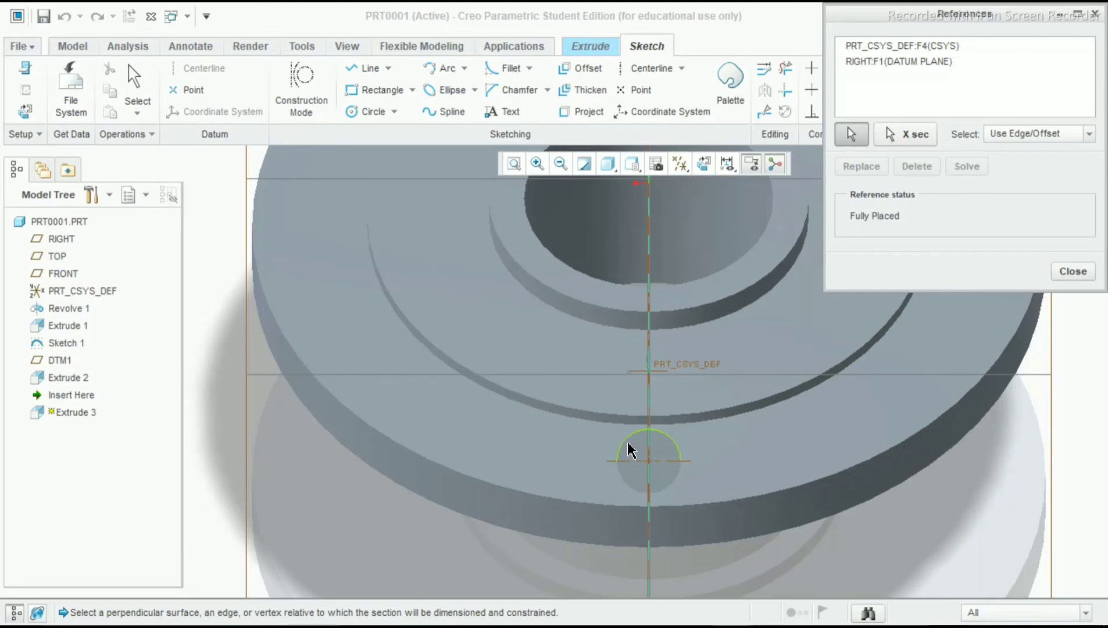
{"action": "left_click", "coordinate": [629, 450]}
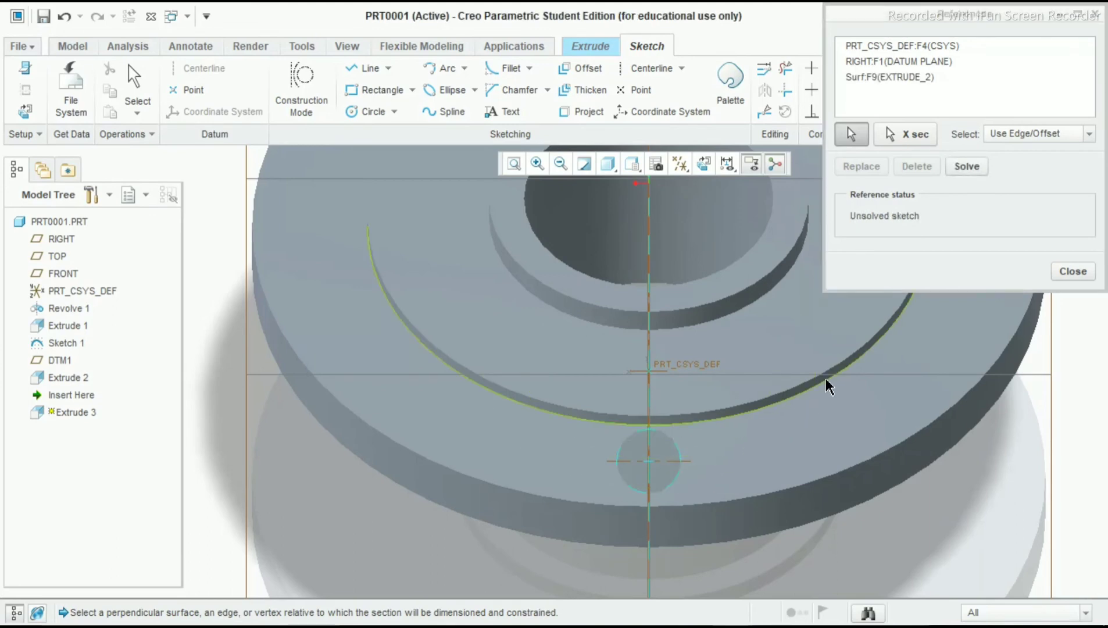
{"action": "left_click", "coordinate": [1073, 272]}
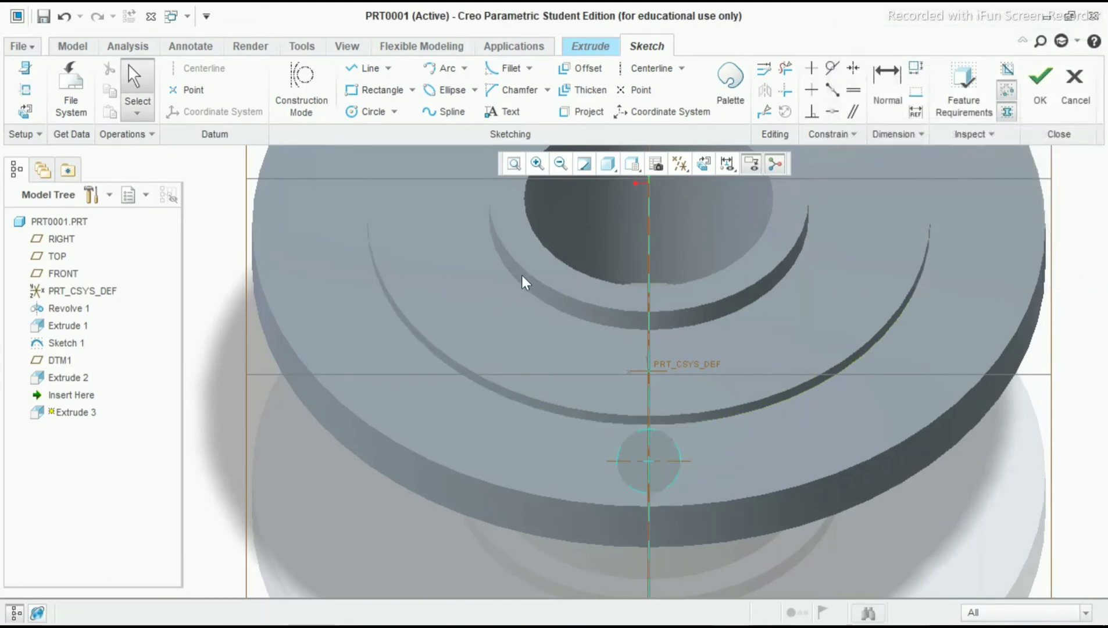
- Sketch a circle about 5.5 in diameter, concentric with the angled boss's end face
{"action": "left_click", "coordinate": [355, 115]}
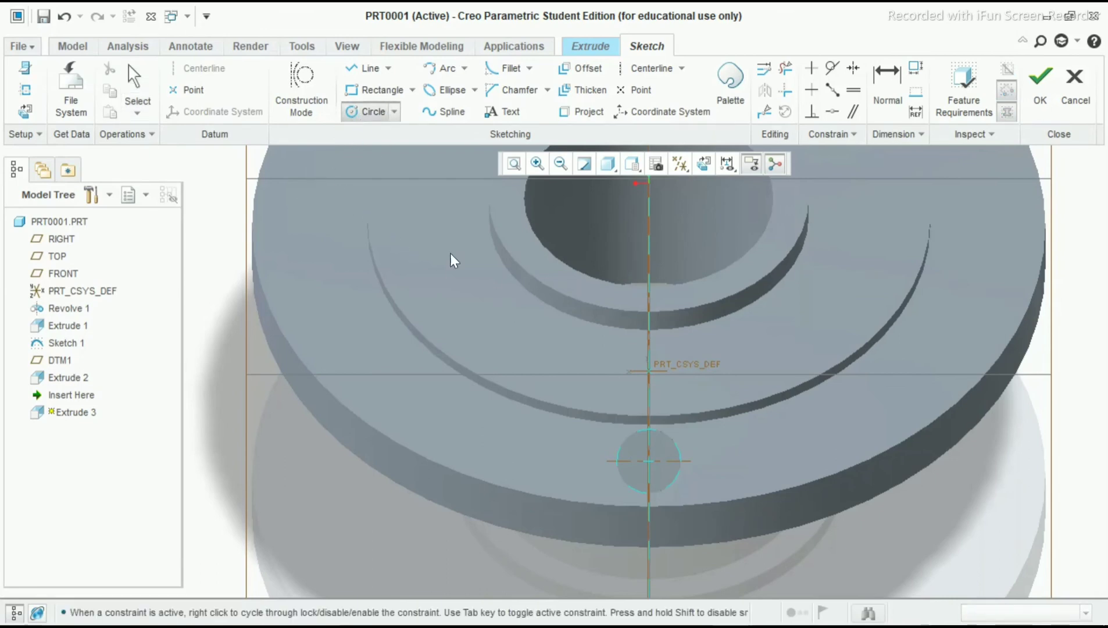
{"action": "left_click", "coordinate": [654, 478]}
{"action": "middle_click", "coordinate": [778, 499]}
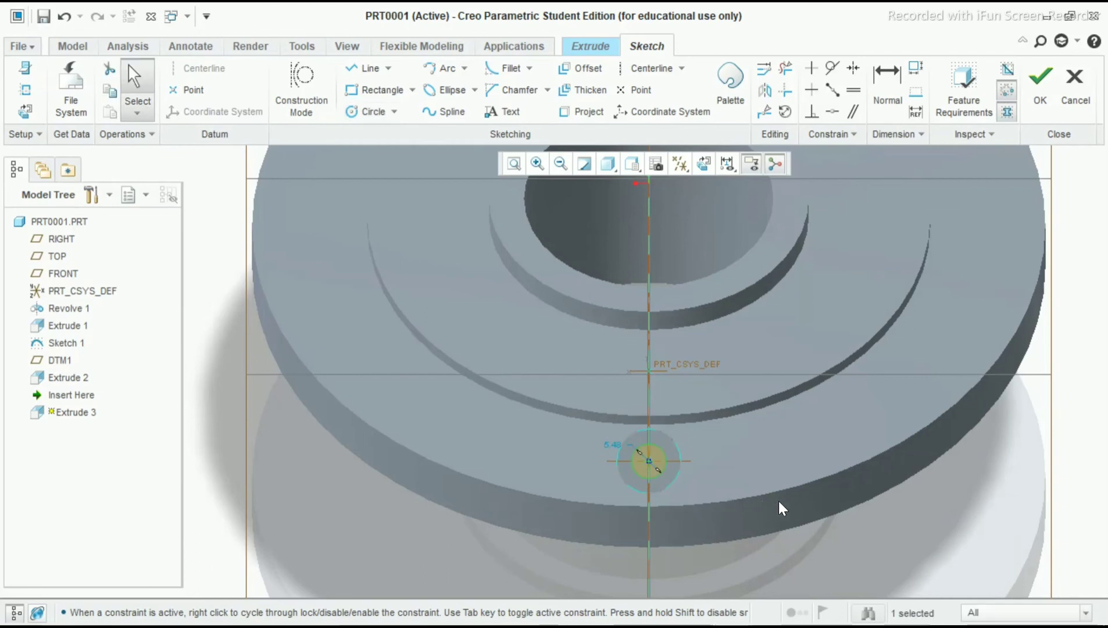
- Set the concentric circle's diameter to 3 and move its dimension clear of the flange
{"action": "double_click", "coordinate": [607, 446]}
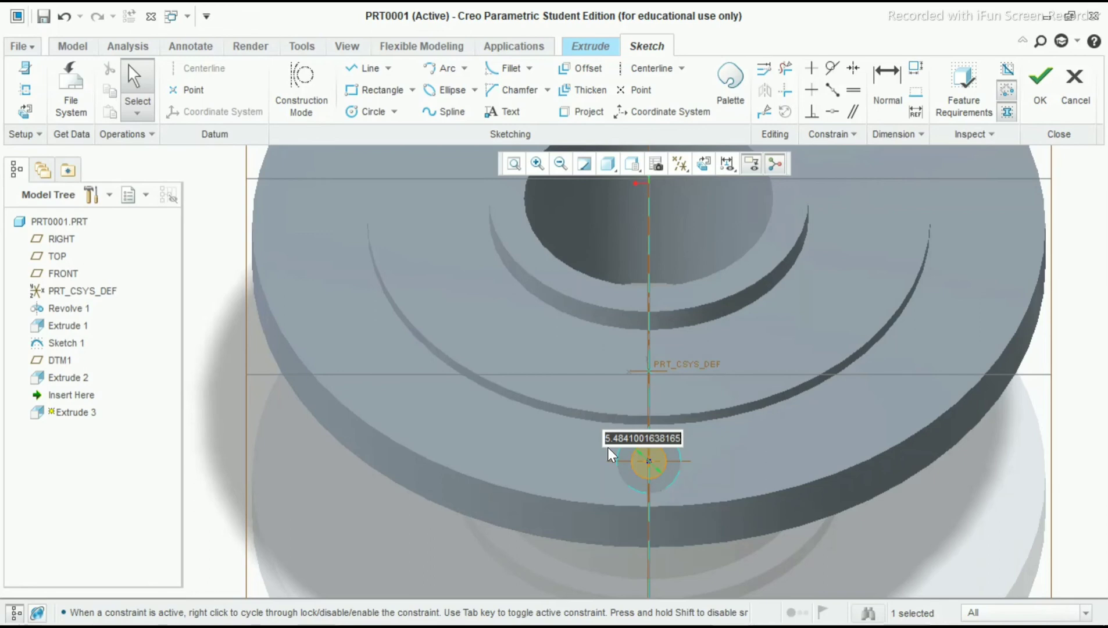
{"action": "type", "text": "3"}
{"action": "key", "text": "Return"}
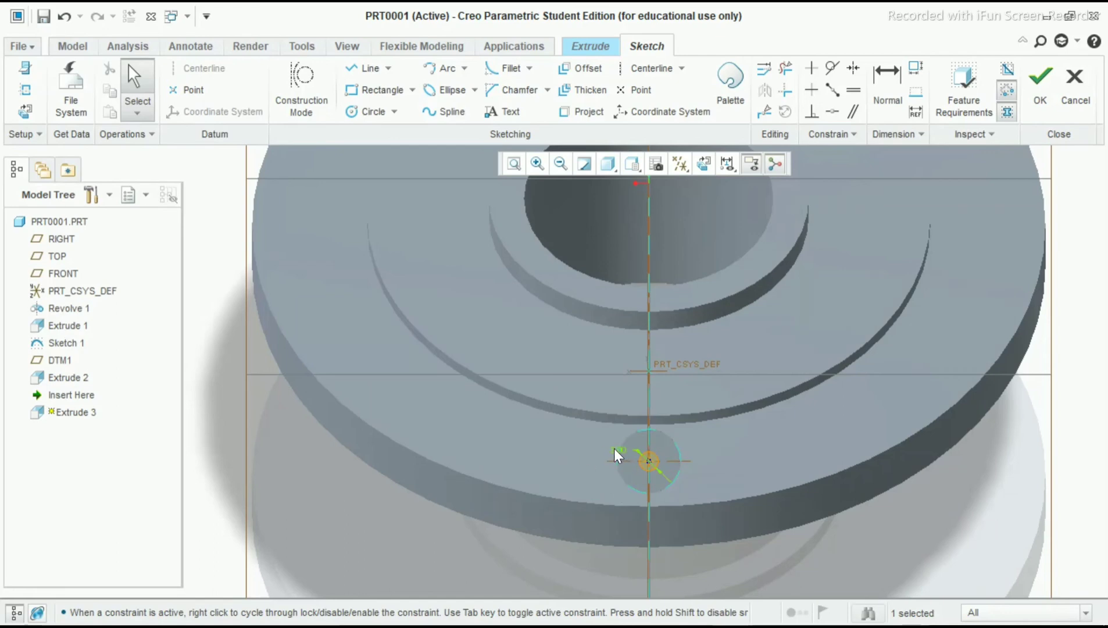
{"action": "left_click_drag", "start_coordinate": [620, 452], "coordinate": [525, 570]}
{"action": "left_click", "coordinate": [719, 583]}
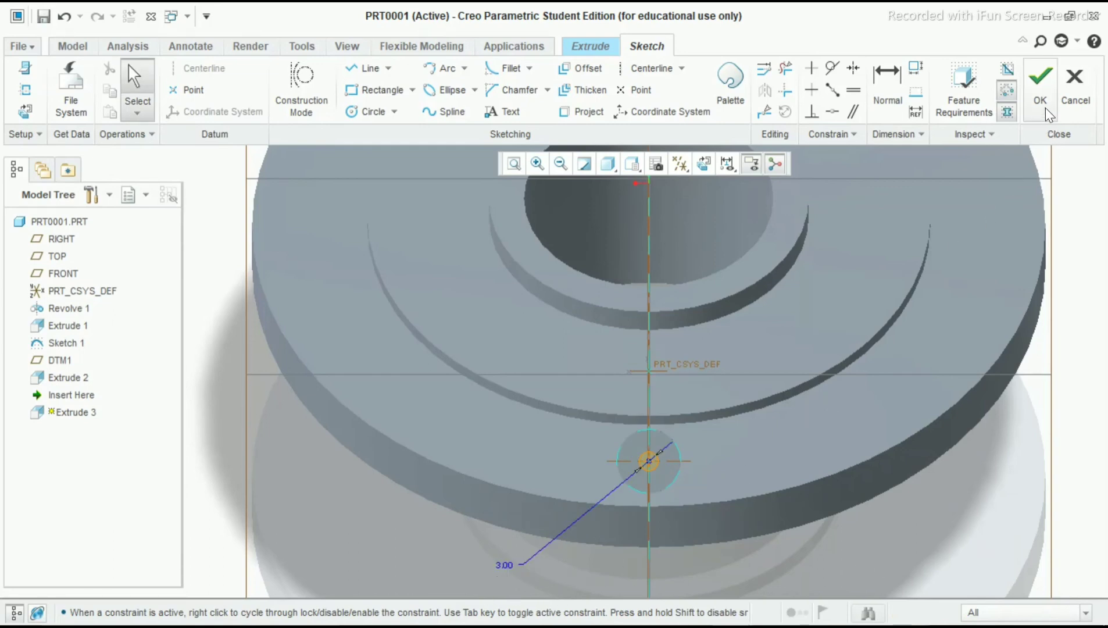
- Finish the 3-diameter circle sketch and reverse its extrusion into the flange as a material-removing cut
{"action": "left_click", "coordinate": [1039, 79]}
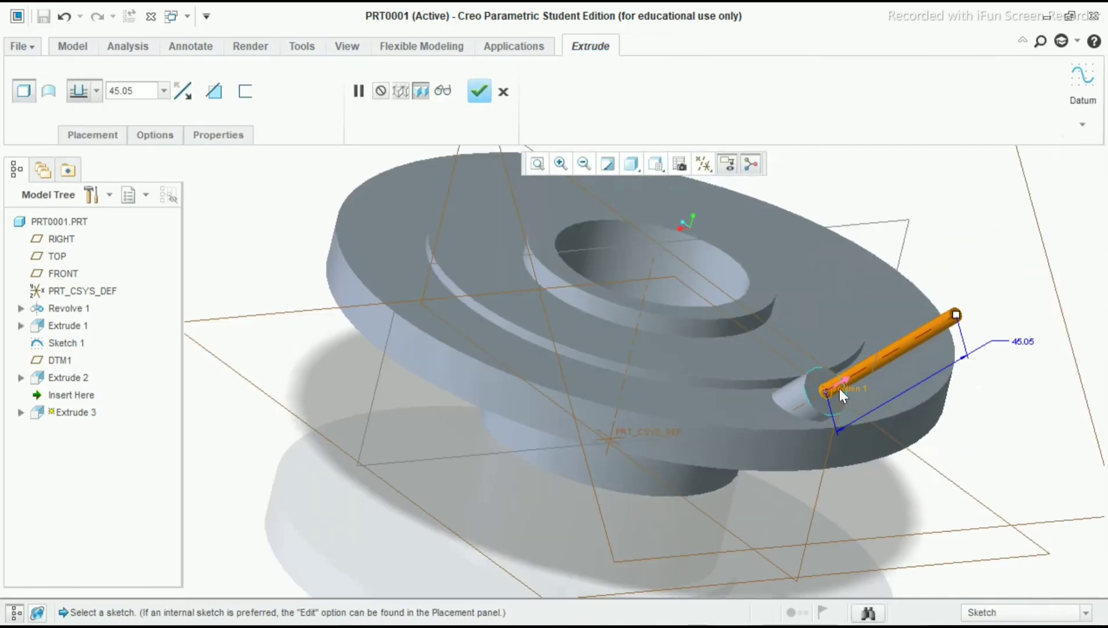
{"action": "scroll", "coordinate": [950, 326], "scroll_direction": "down", "scroll_amount": 2}
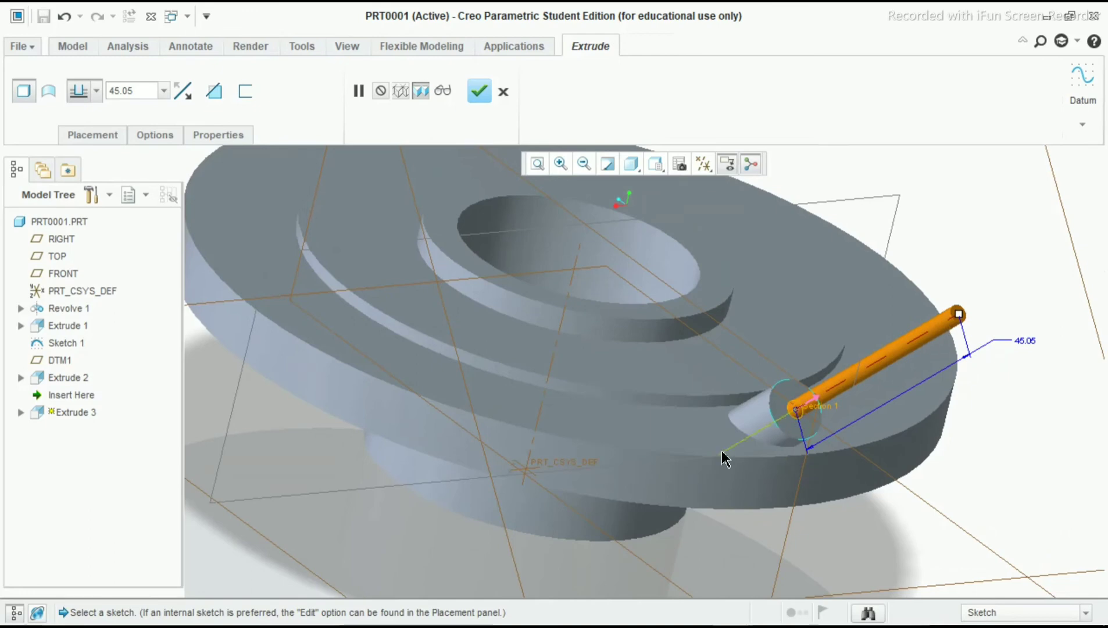
{"action": "left_click", "coordinate": [187, 97]}
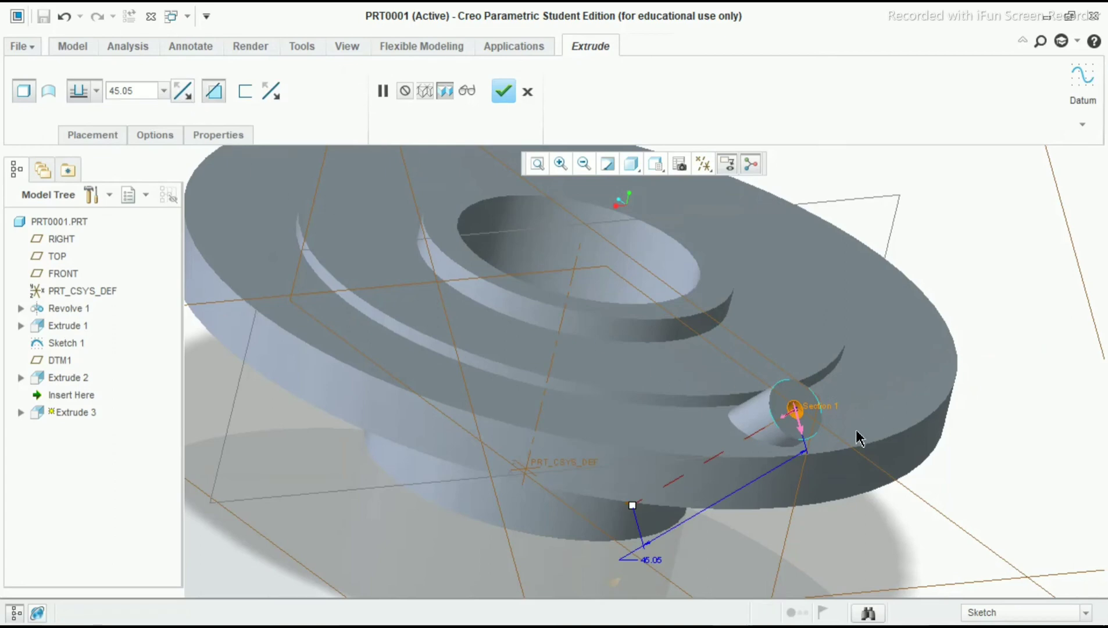
- Extrude the cut through the angled boss up to the underside face of the large flange disc and complete the feature
{"action": "scroll", "coordinate": [809, 418], "scroll_direction": "up", "scroll_amount": 2}
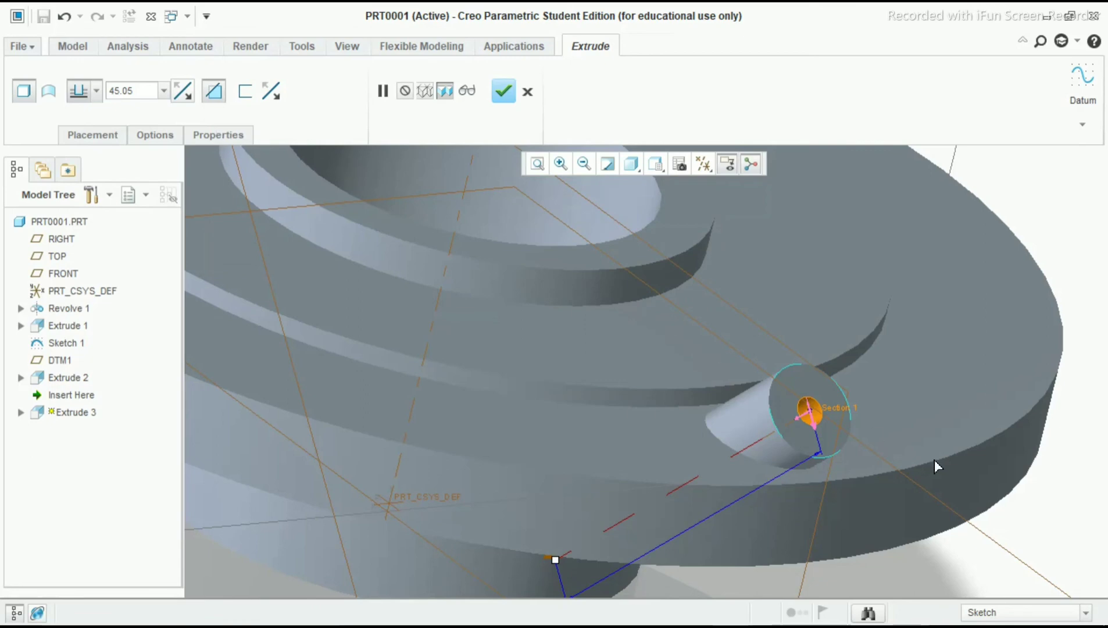
{"action": "middle_click_drag", "start_coordinate": [909, 463], "coordinate": [878, 435]}
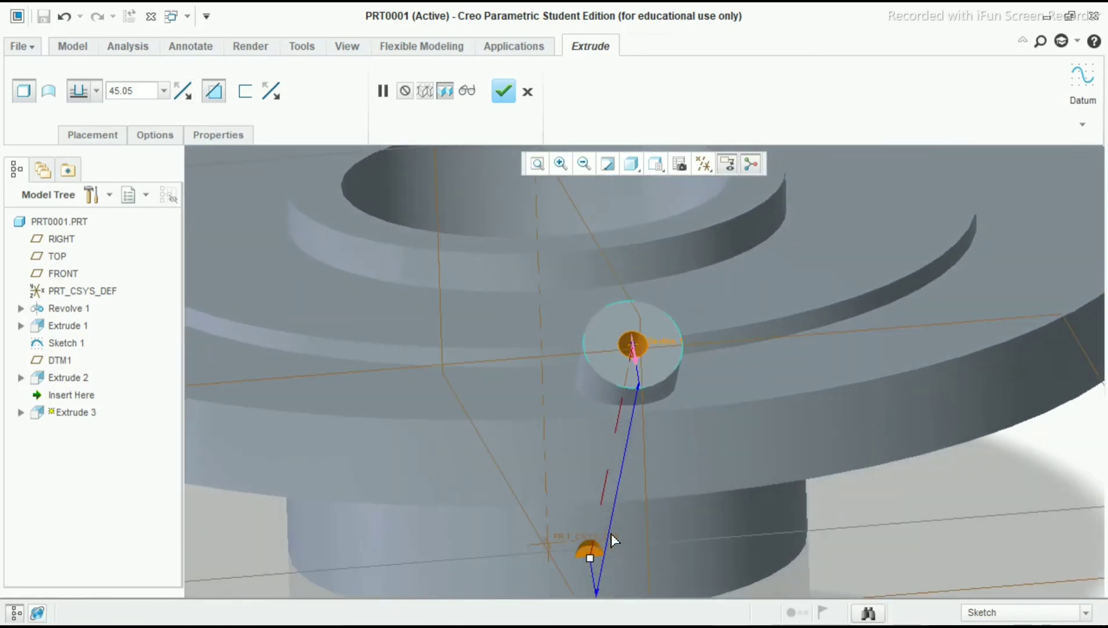
{"action": "middle_click_drag", "start_coordinate": [619, 511], "coordinate": [558, 387]}
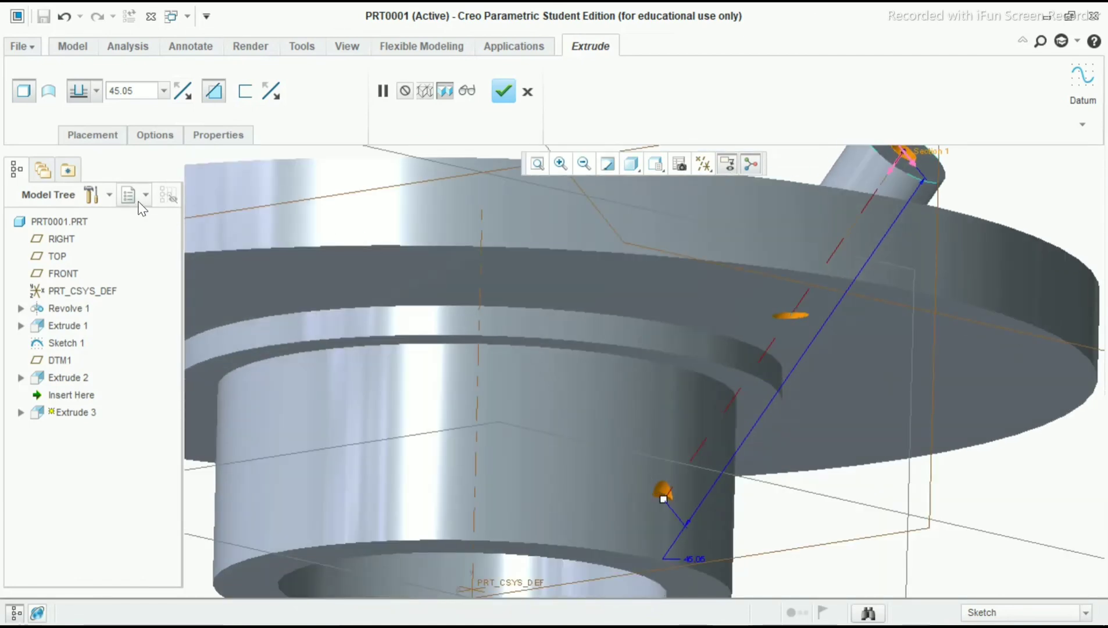
{"action": "left_click", "coordinate": [95, 91]}
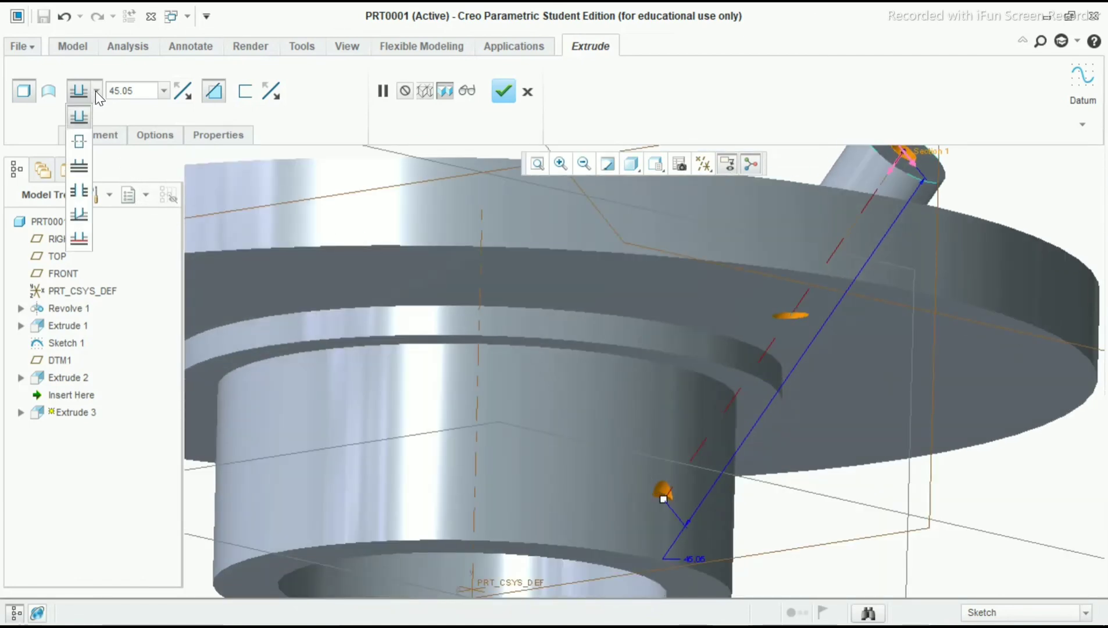
{"action": "left_click", "coordinate": [79, 243]}
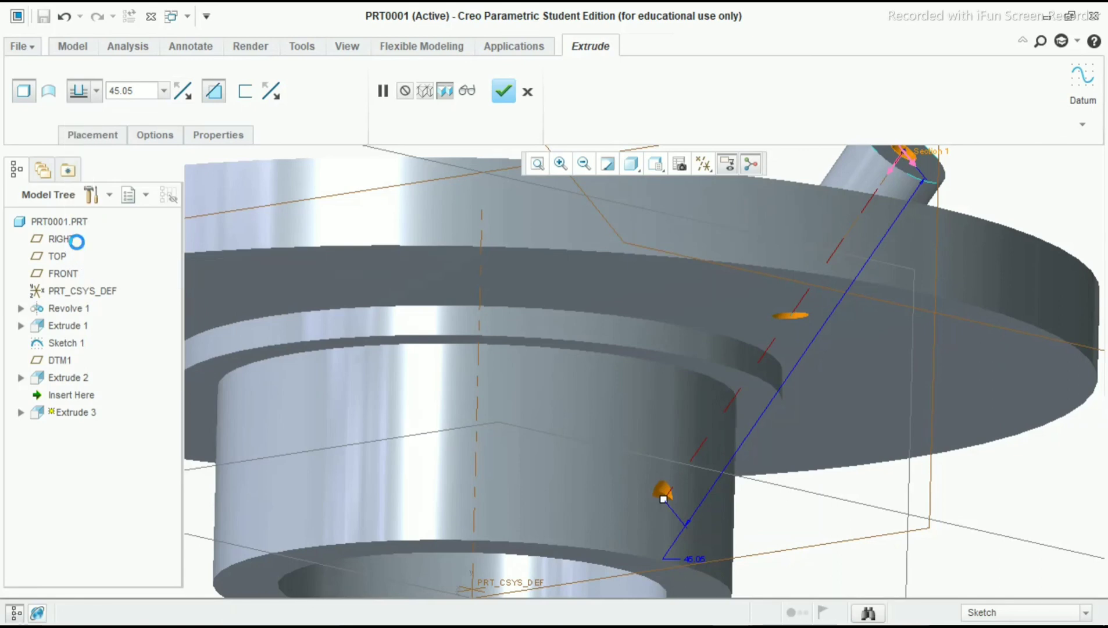
{"action": "middle_click_drag", "start_coordinate": [743, 268], "coordinate": [742, 265]}
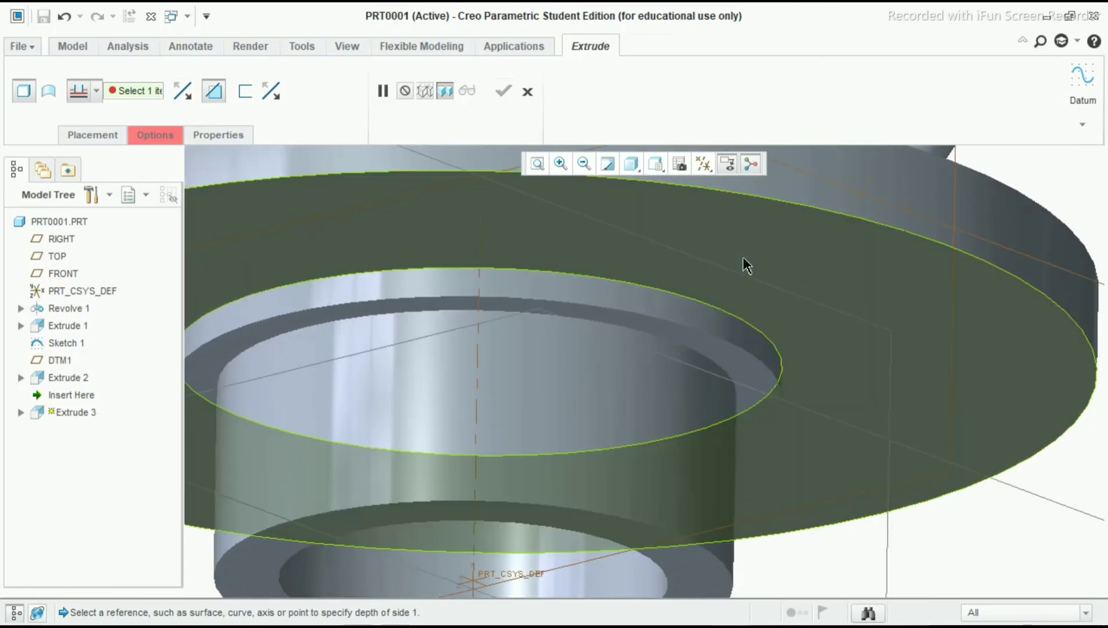
{"action": "left_click", "coordinate": [823, 279]}
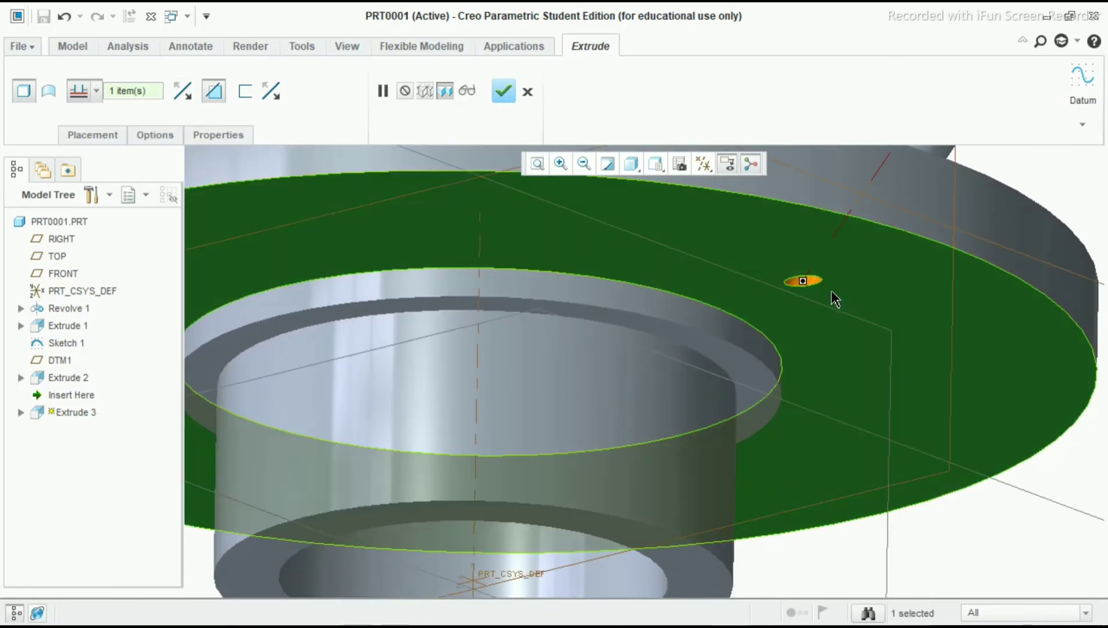
{"action": "scroll", "coordinate": [823, 313], "scroll_direction": "down", "scroll_amount": 3}
{"action": "middle_click_drag", "start_coordinate": [822, 320], "coordinate": [810, 356], "text": "shift"}
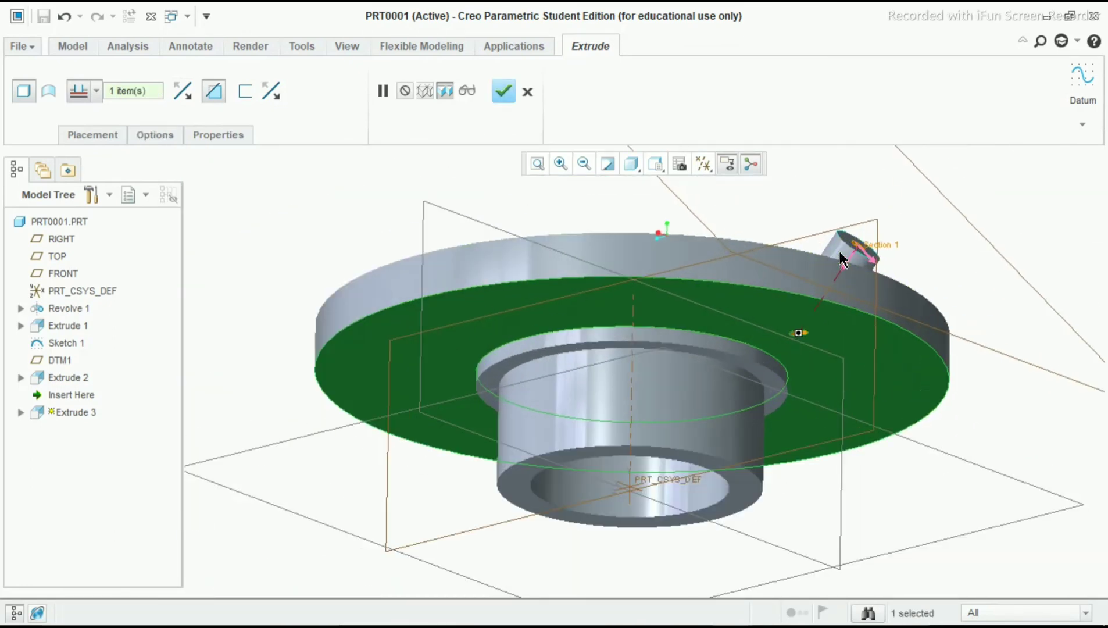
{"action": "left_click", "coordinate": [503, 90]}
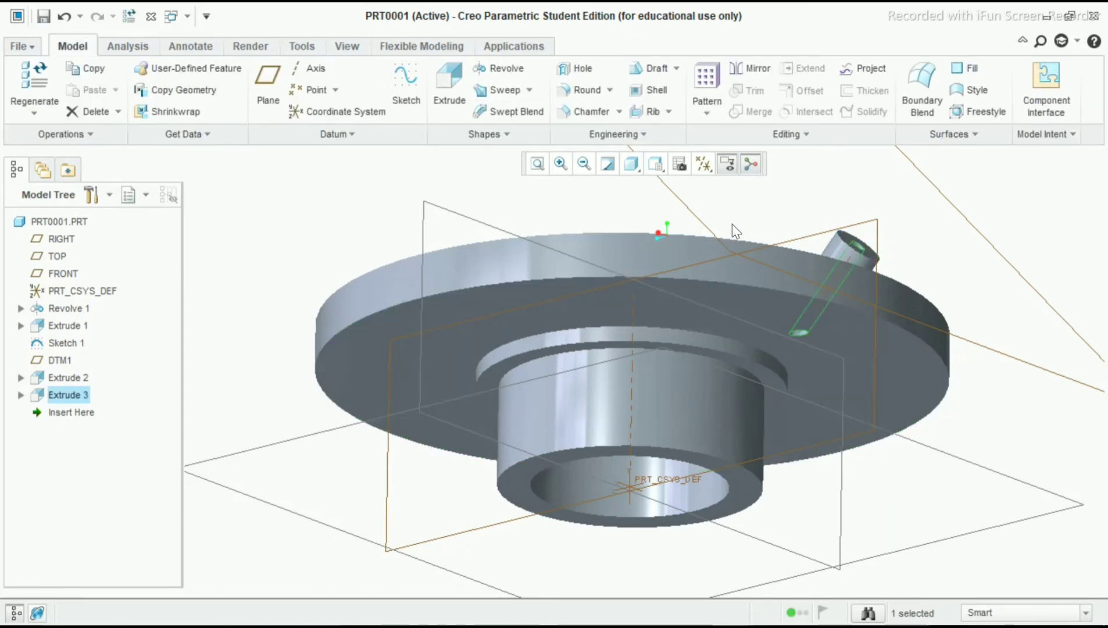
- Return the model to its default orientation, display it as Shading With Edges, and hide all datum features
{"action": "middle_click_drag", "start_coordinate": [731, 225], "coordinate": [627, 231]}
{"action": "key", "text": "ctrl+d"}
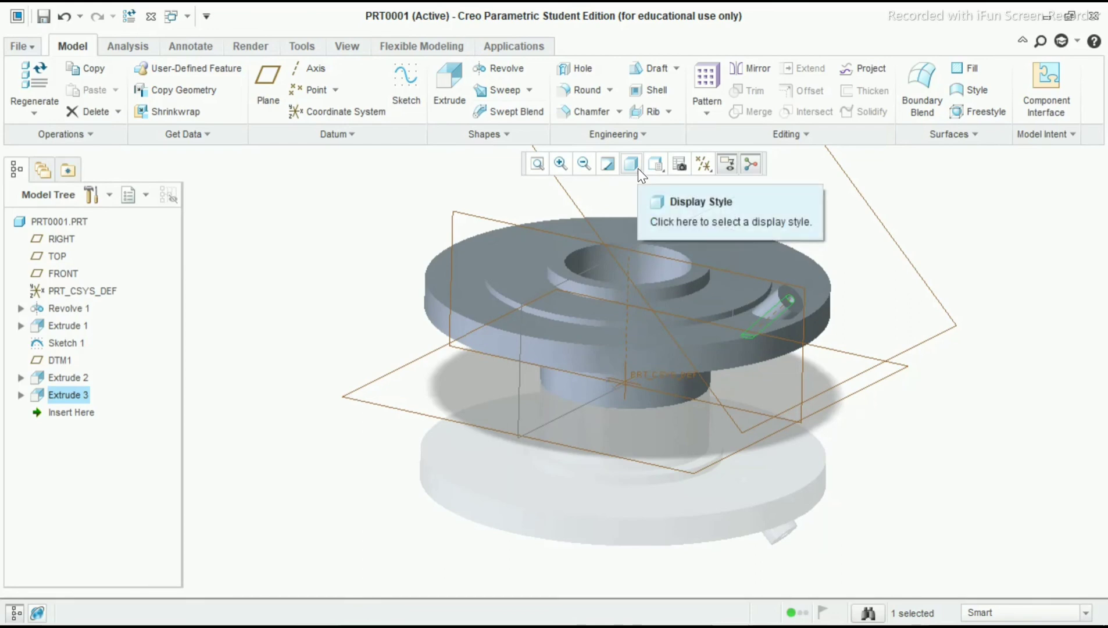
{"action": "scroll", "coordinate": [704, 204], "scroll_direction": "up", "scroll_amount": 2}
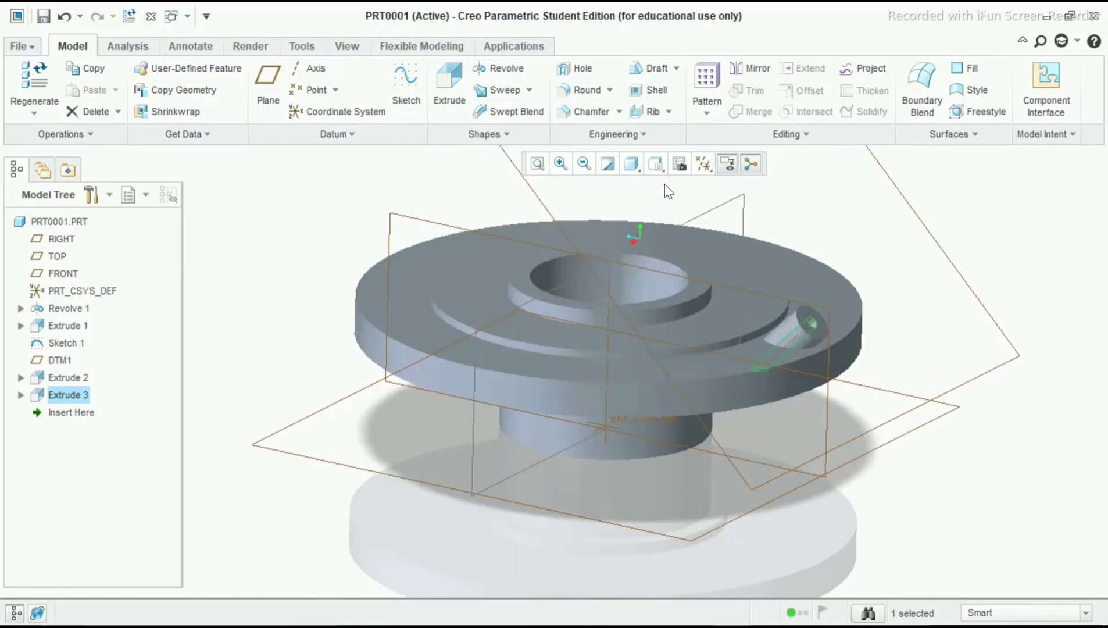
{"action": "left_click", "coordinate": [631, 164]}
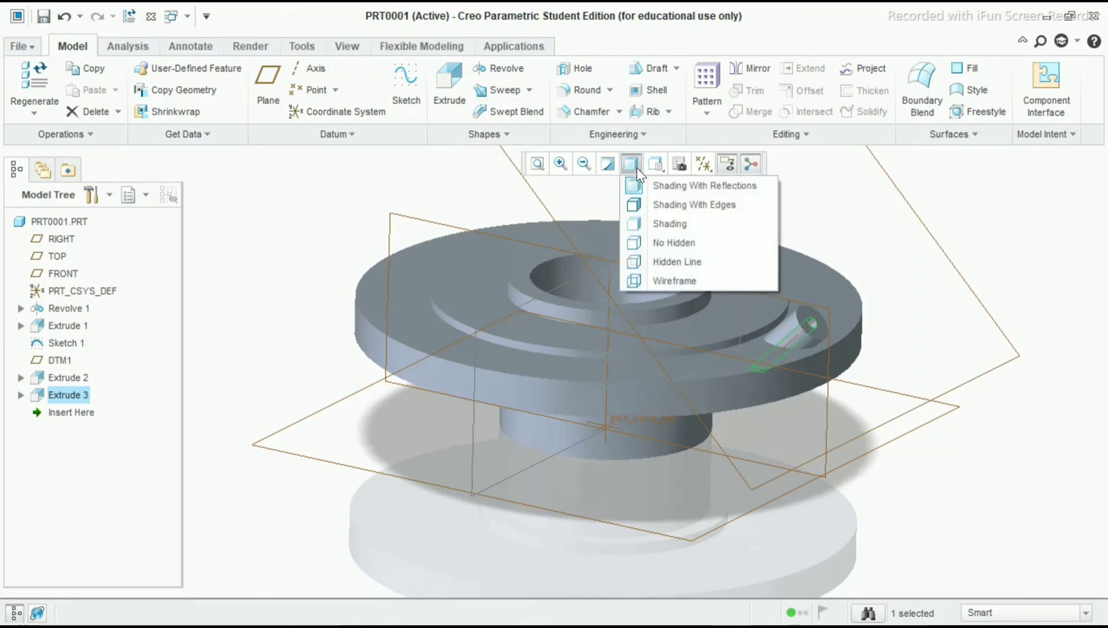
{"action": "left_click", "coordinate": [669, 204]}
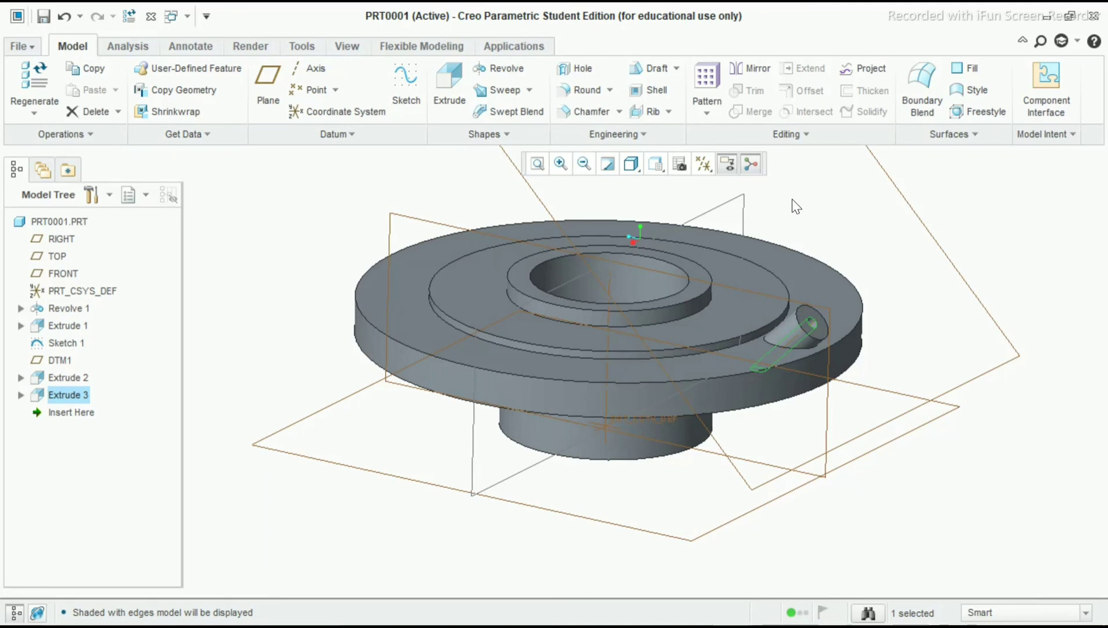
{"action": "left_click", "coordinate": [707, 169]}
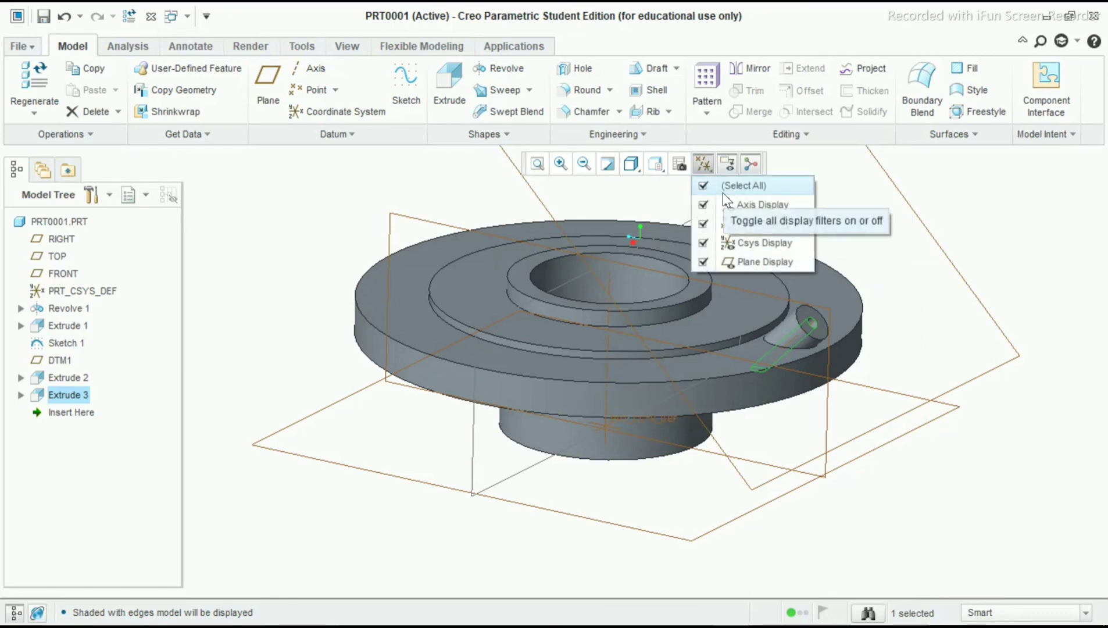
{"action": "left_click", "coordinate": [723, 192]}
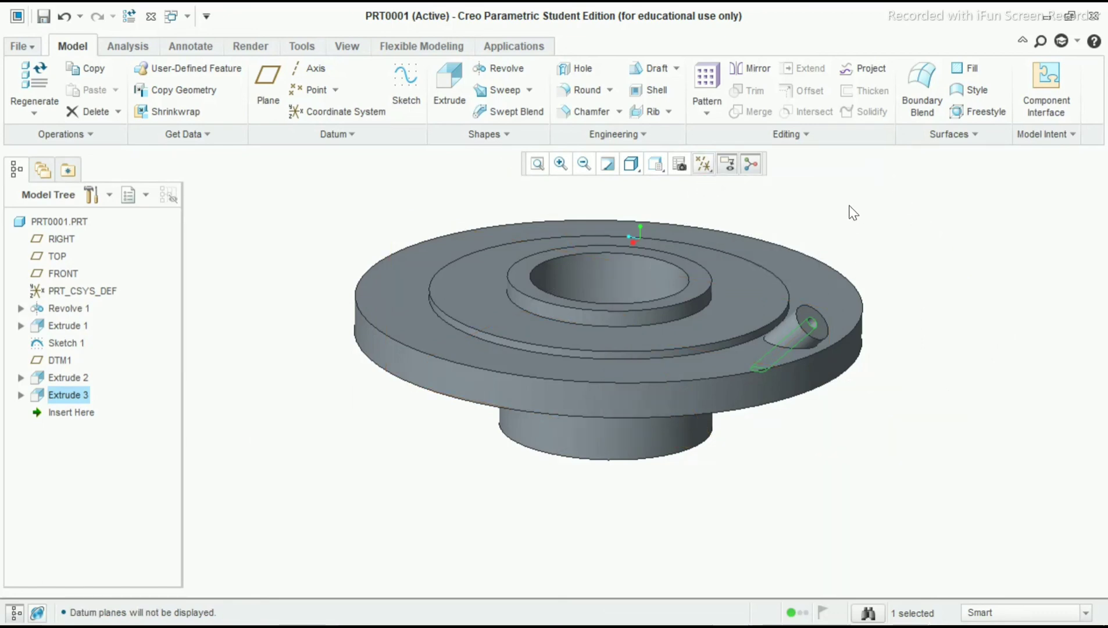
- Apply the ptc-painted-yellow appearance to the whole part
{"action": "scroll", "coordinate": [848, 218], "scroll_direction": "up", "scroll_amount": 2}
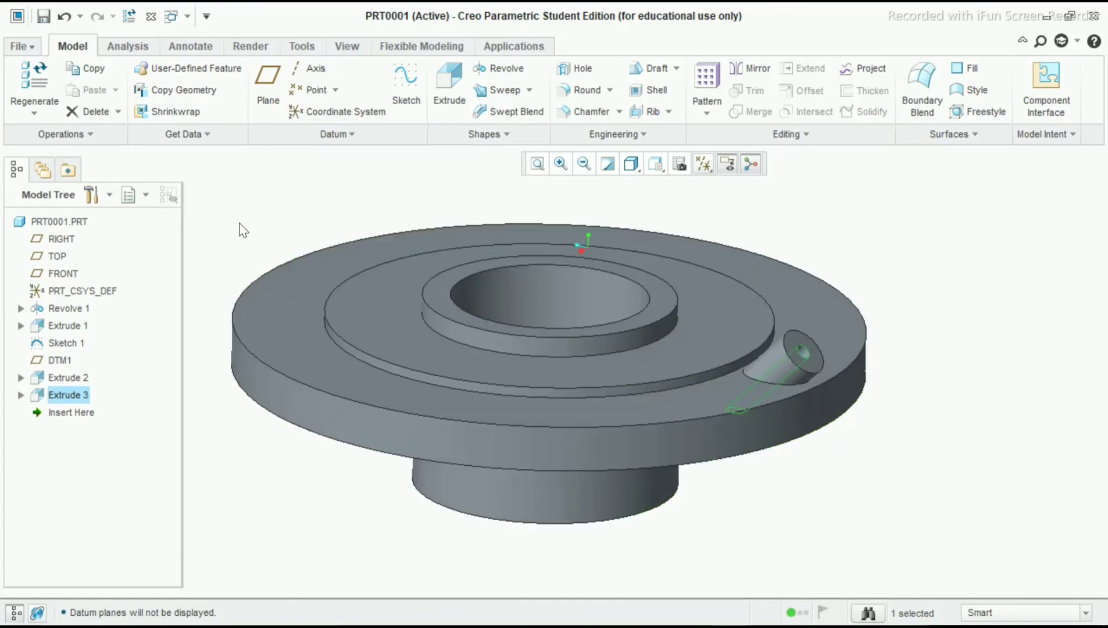
{"action": "left_click", "coordinate": [255, 44]}
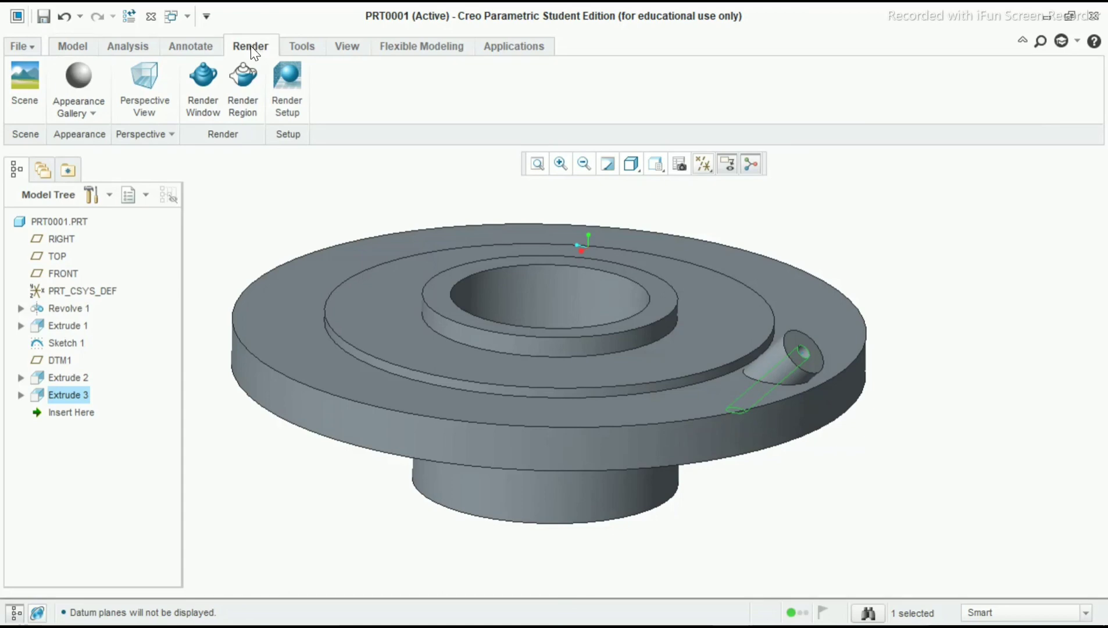
{"action": "left_click", "coordinate": [93, 111]}
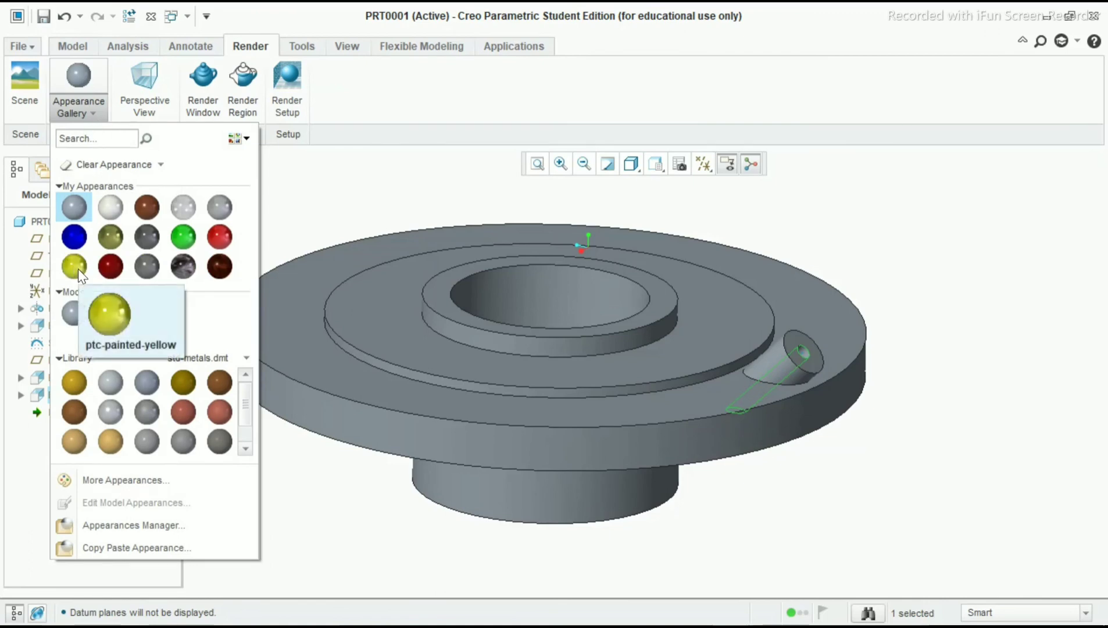
{"action": "left_click", "coordinate": [76, 268]}
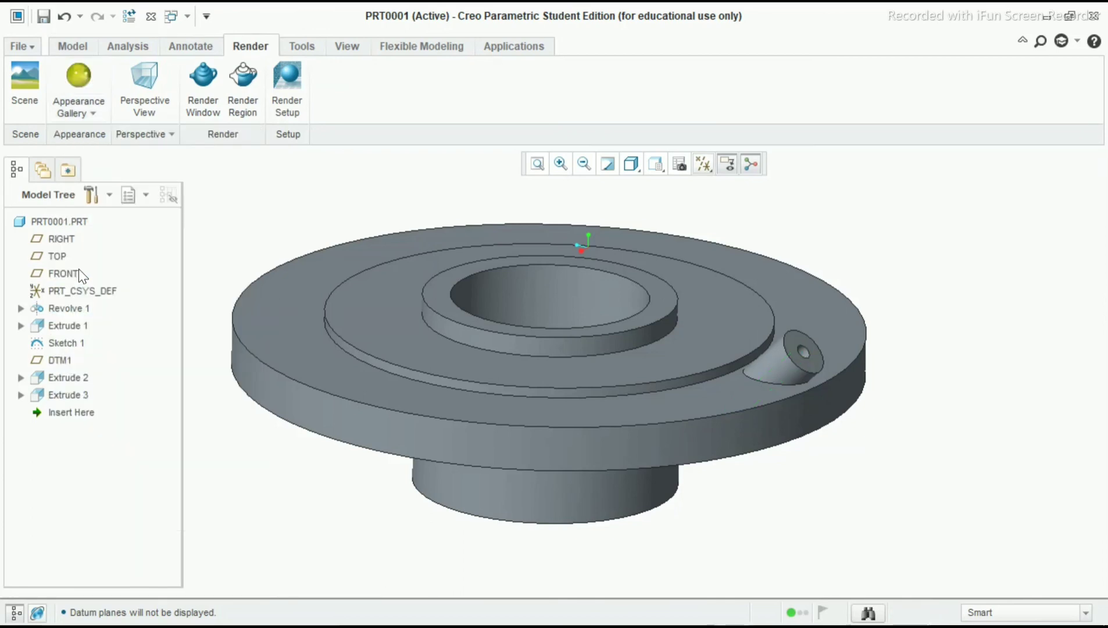
{"action": "left_click", "coordinate": [64, 222]}
{"action": "middle_click", "coordinate": [424, 308]}
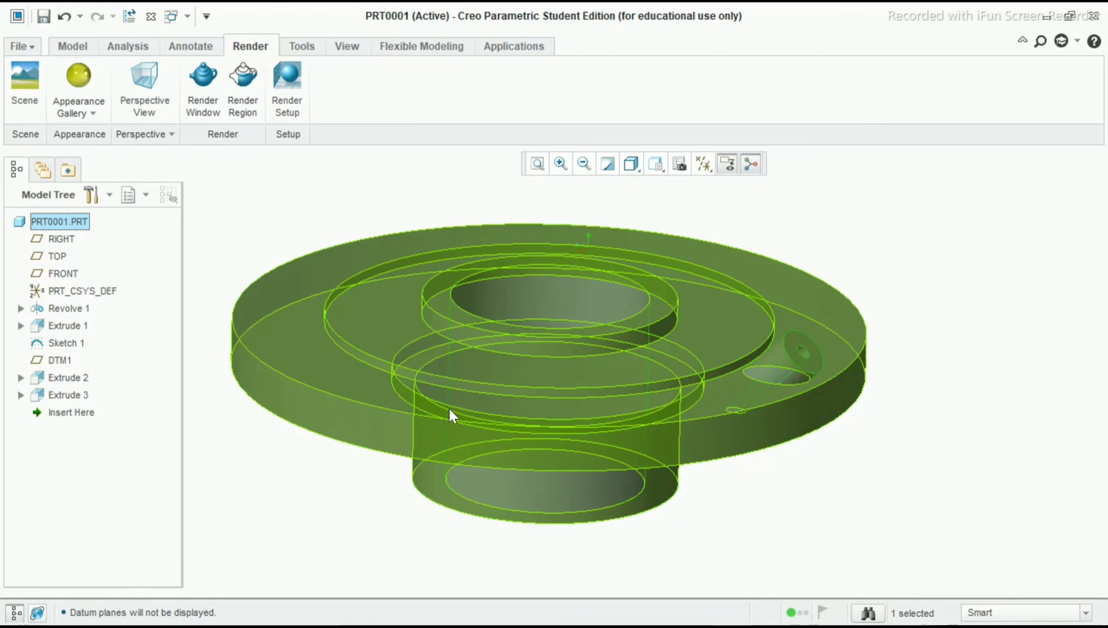
{"action": "left_click", "coordinate": [73, 76]}
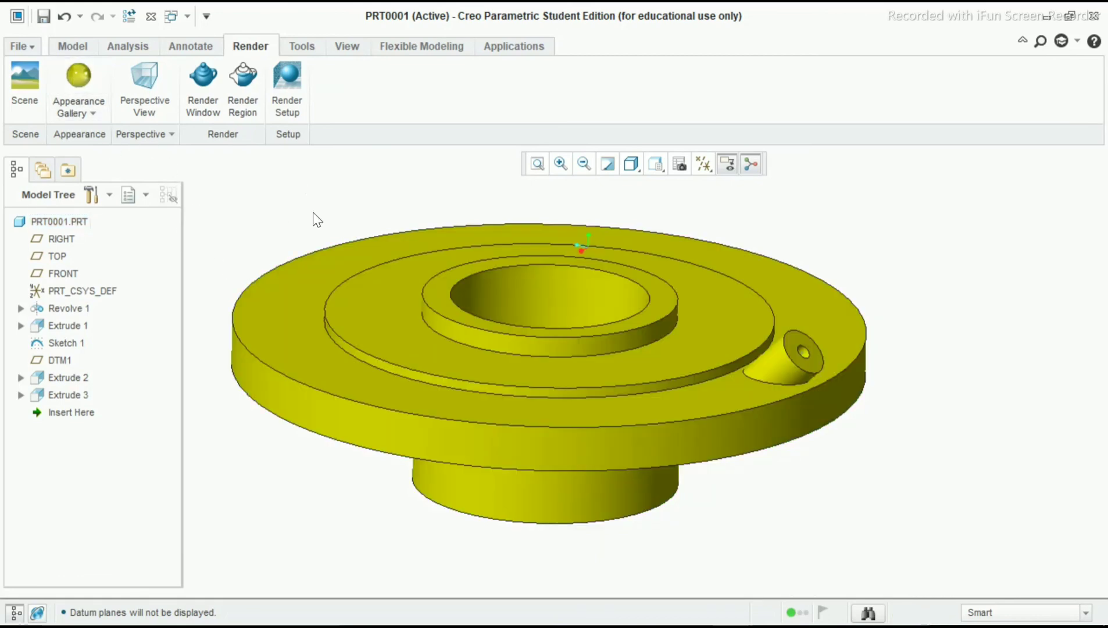
- Examine the finished flange from several angles, including the disc, central bore, lower hub and drilled angled boss
{"action": "scroll", "coordinate": [311, 218], "scroll_direction": "up", "scroll_amount": 3}
{"action": "scroll", "coordinate": [297, 217], "scroll_direction": "down", "scroll_amount": 2}
{"action": "scroll", "coordinate": [291, 222], "scroll_direction": "up", "scroll_amount": 4}
{"action": "scroll", "coordinate": [272, 227], "scroll_direction": "down", "scroll_amount": 6}
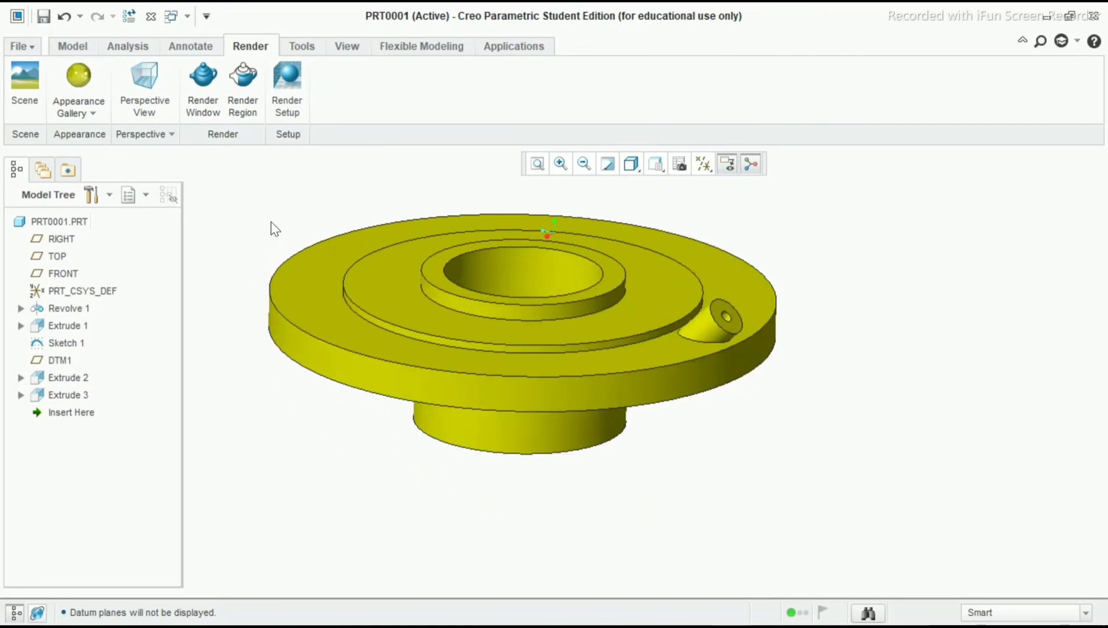
{"action": "scroll", "coordinate": [359, 256], "scroll_direction": "up", "scroll_amount": 3}
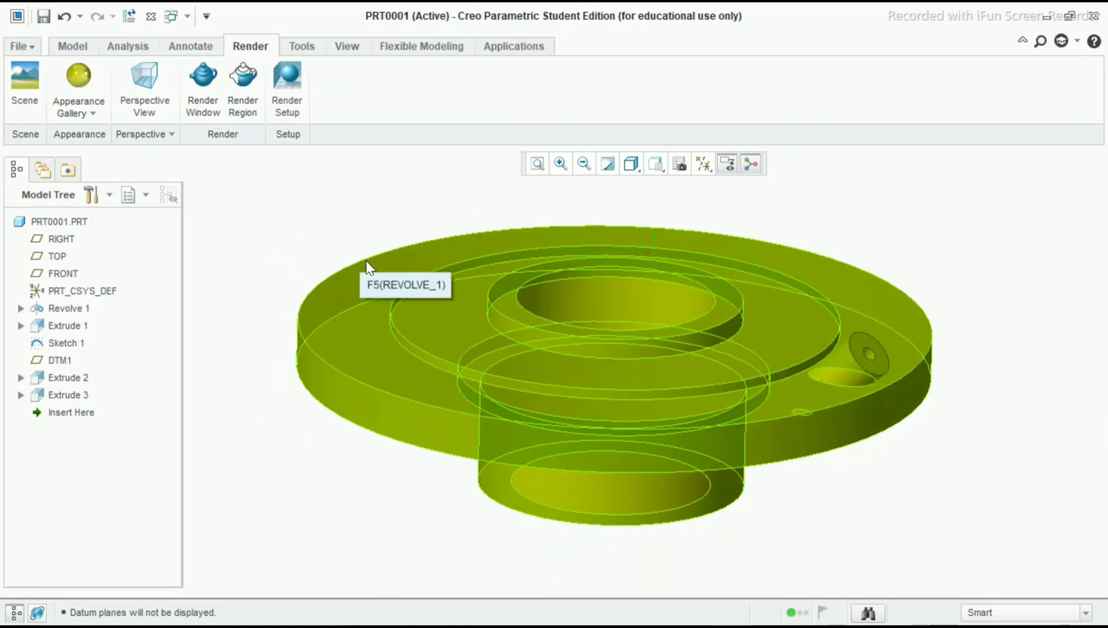
{"action": "middle_click_drag", "start_coordinate": [367, 268], "coordinate": [327, 254]}
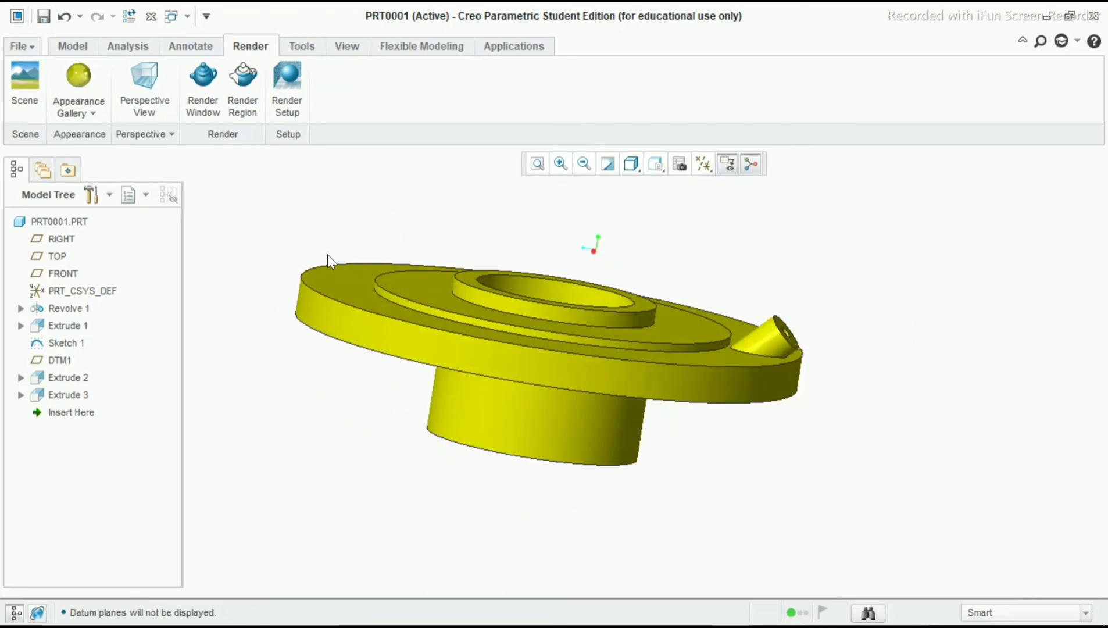
{"action": "scroll", "coordinate": [327, 255], "scroll_direction": "down", "scroll_amount": 2}
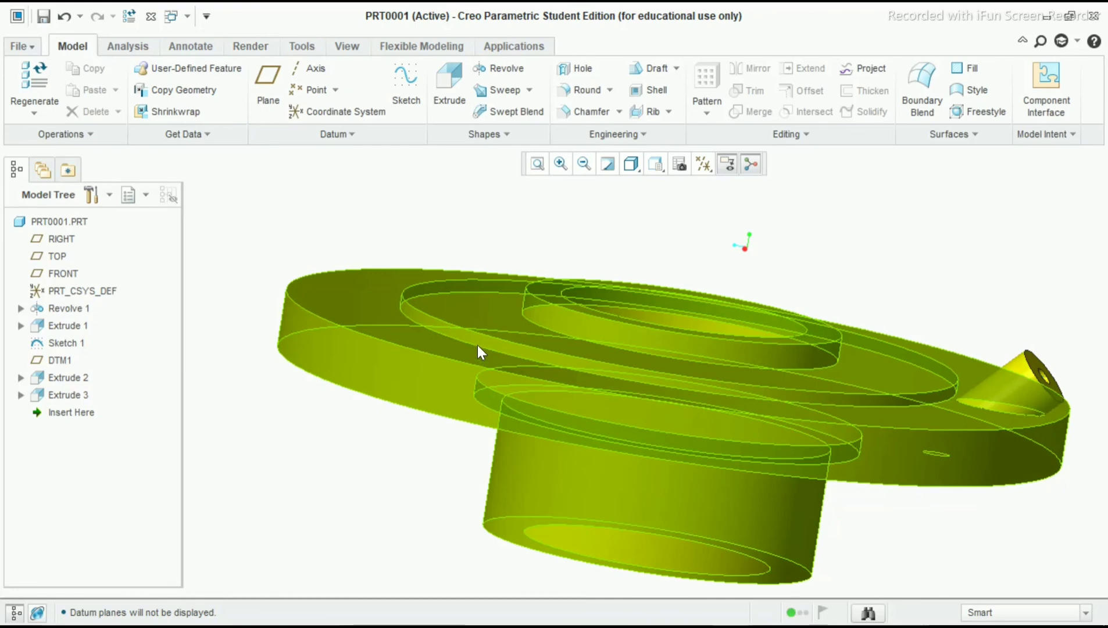
{"action": "mouse_move", "coordinate": [477, 350]}
{"action": "middle_mouse_down"}
{"action": "mouse_move", "coordinate": [457, 383]}
{"action": "mouse_move", "coordinate": [475, 287]}
{"action": "mouse_move", "coordinate": [430, 307]}
{"action": "middle_mouse_up"}
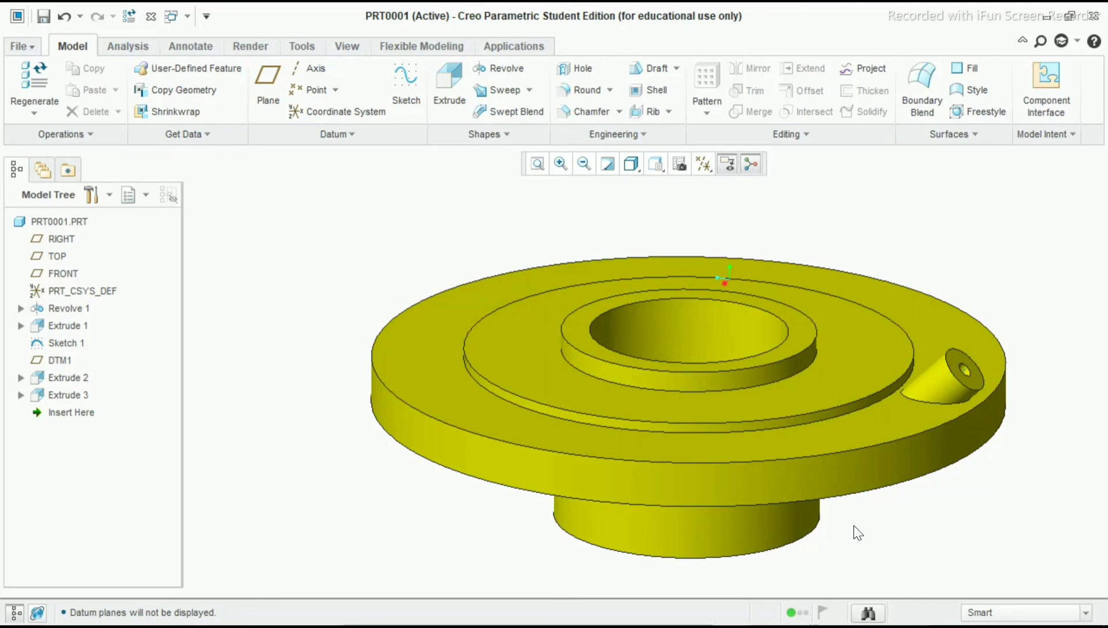
{"action": "mouse_move", "coordinate": [858, 532]}
{"action": "middle_mouse_down"}
{"action": "mouse_move", "coordinate": [848, 458]}
{"action": "mouse_move", "coordinate": [853, 542]}
{"action": "middle_mouse_up"}
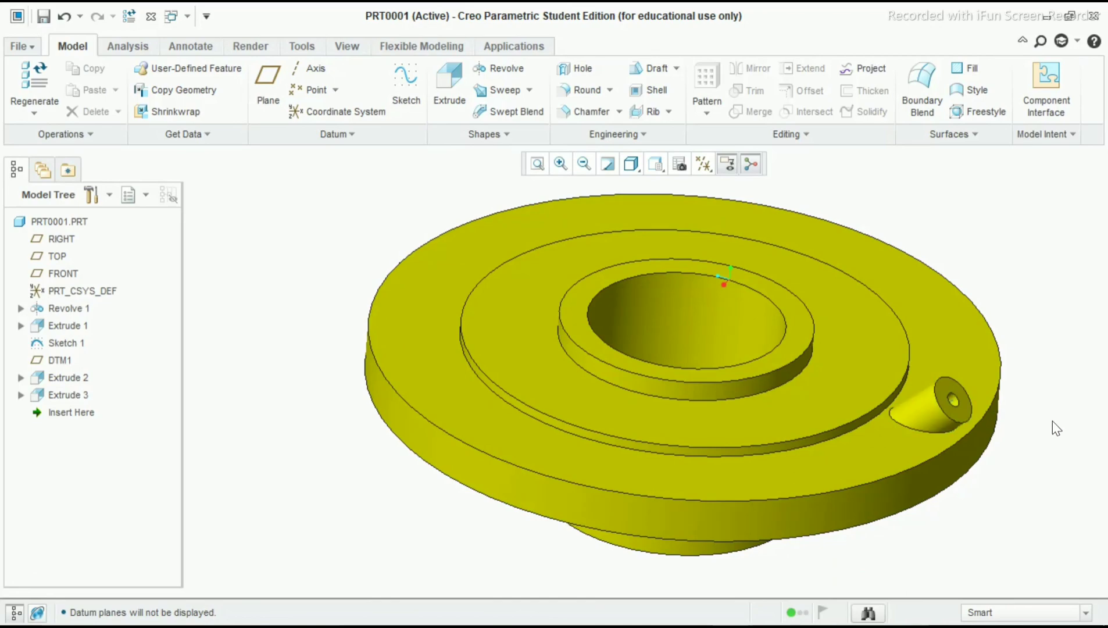